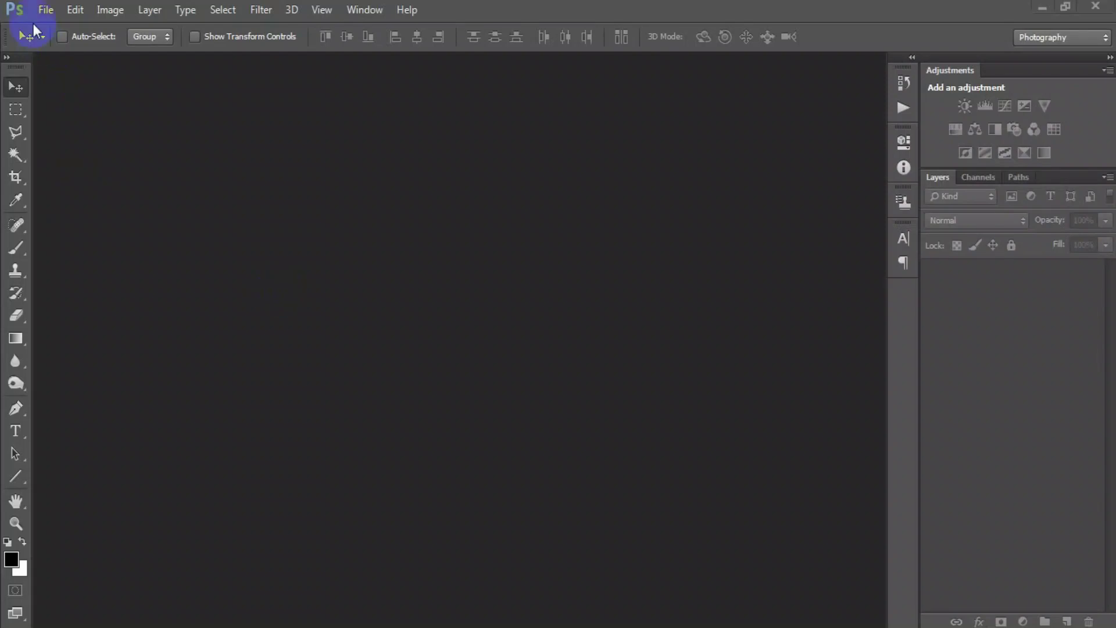
Create a new 2400×3300 px, 300 ppi CMYK document.
{"action": "left_click", "coordinate": [50, 30]}
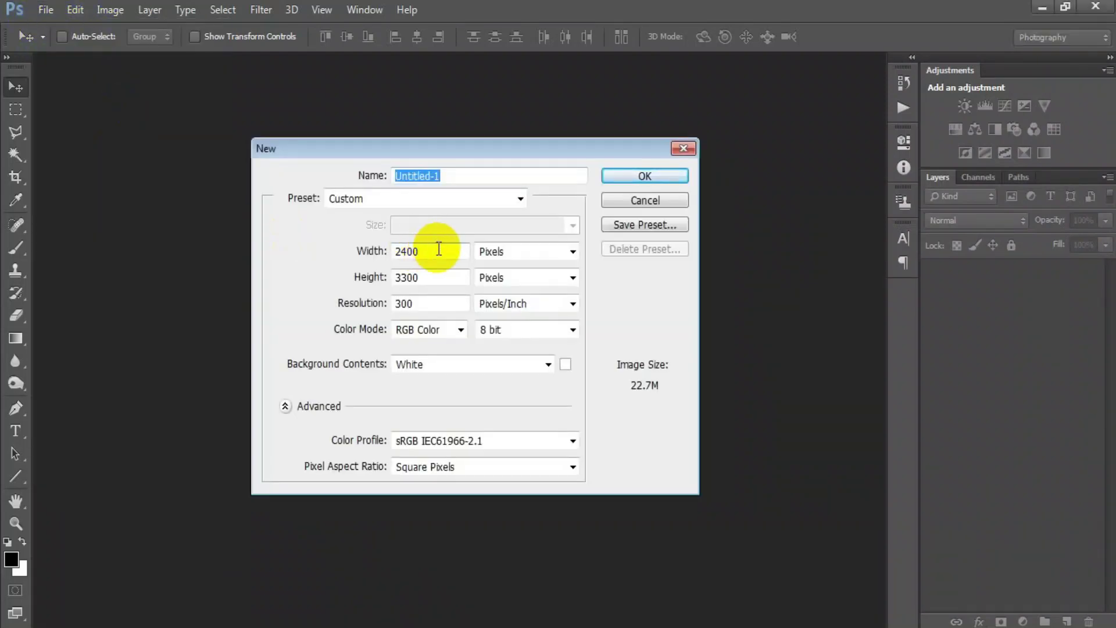
{"action": "double_click", "coordinate": [435, 251]}
{"action": "double_click", "coordinate": [419, 278]}
{"action": "double_click", "coordinate": [426, 304]}
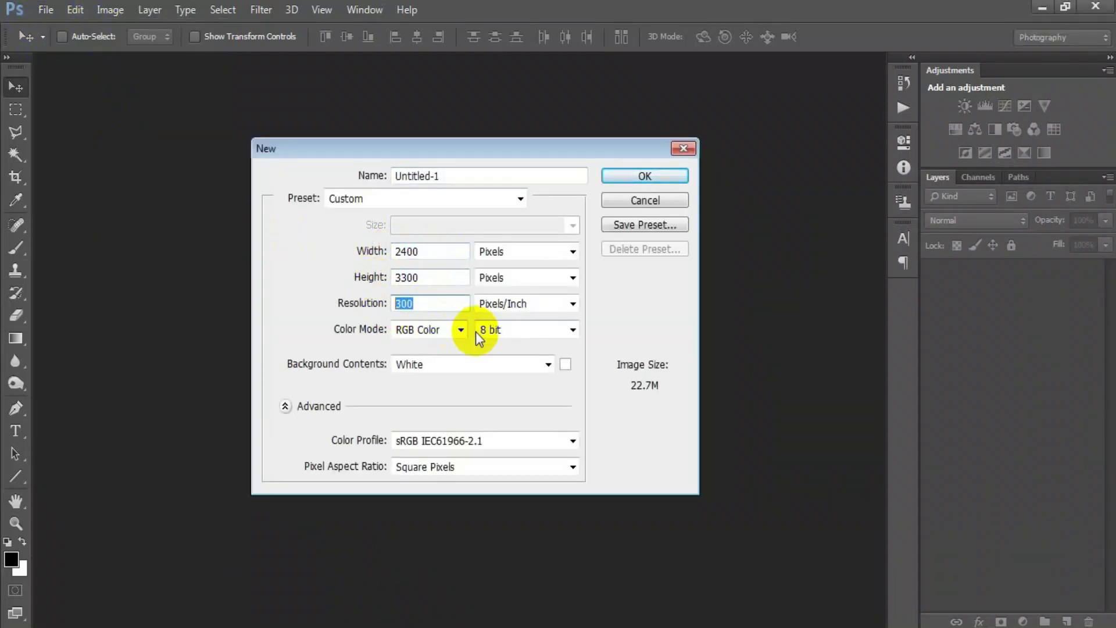
{"action": "left_click", "coordinate": [461, 330]}
{"action": "left_click", "coordinate": [427, 387]}
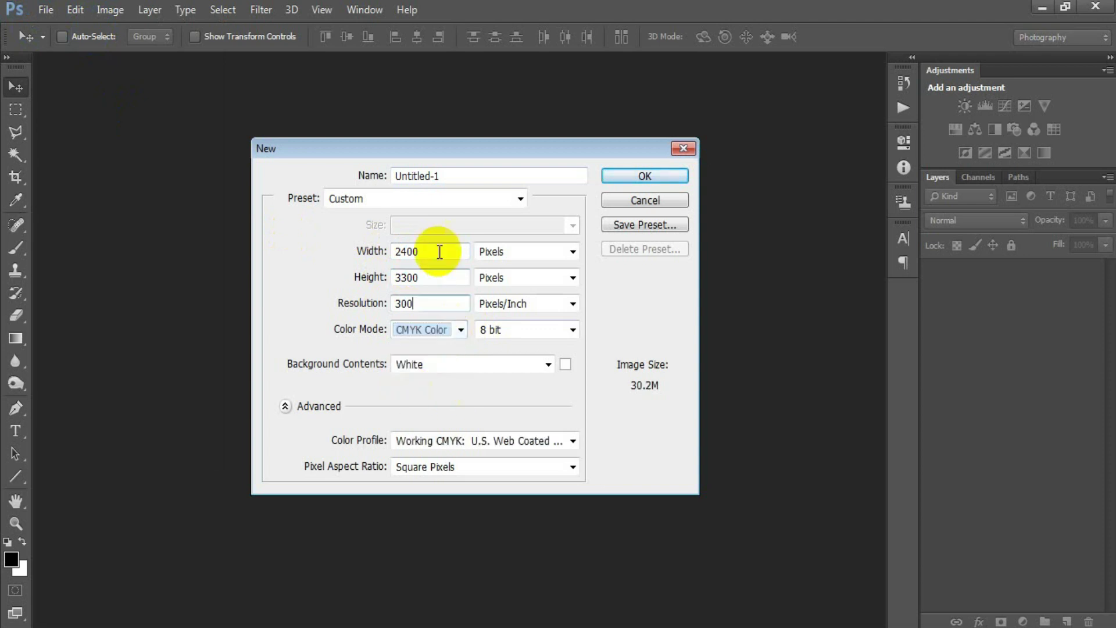
{"action": "left_click", "coordinate": [644, 175]}
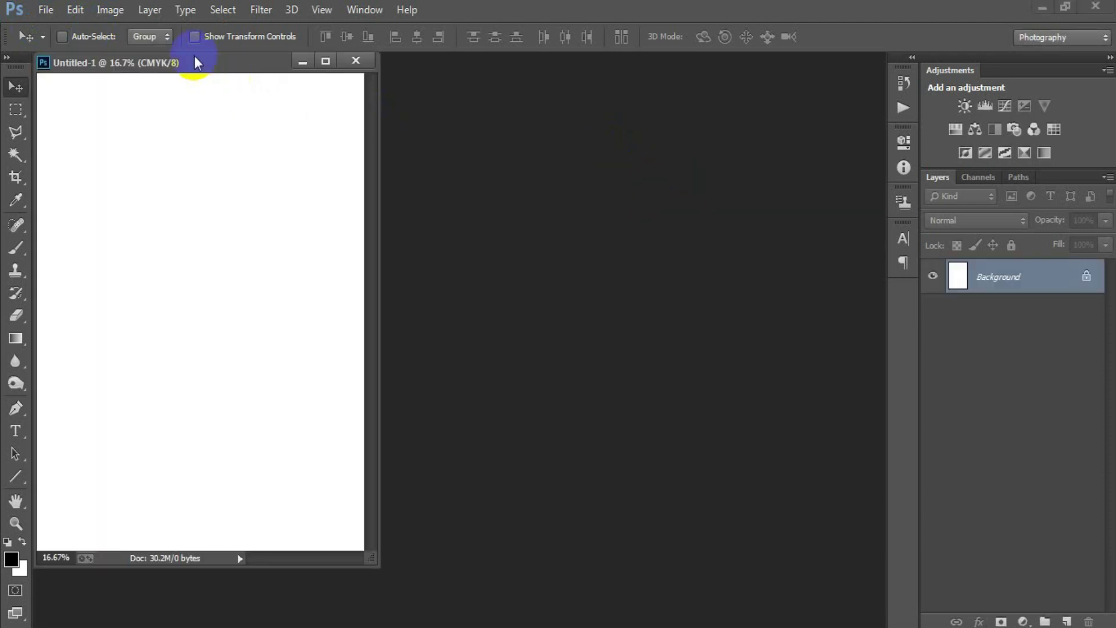
Dock the document as a tab, add a 747474 grey Solid Color fill and an empty layer.
{"action": "left_click_drag", "start_coordinate": [202, 62], "coordinate": [197, 61]}
{"action": "left_click_drag", "start_coordinate": [407, 86], "coordinate": [410, 65]}
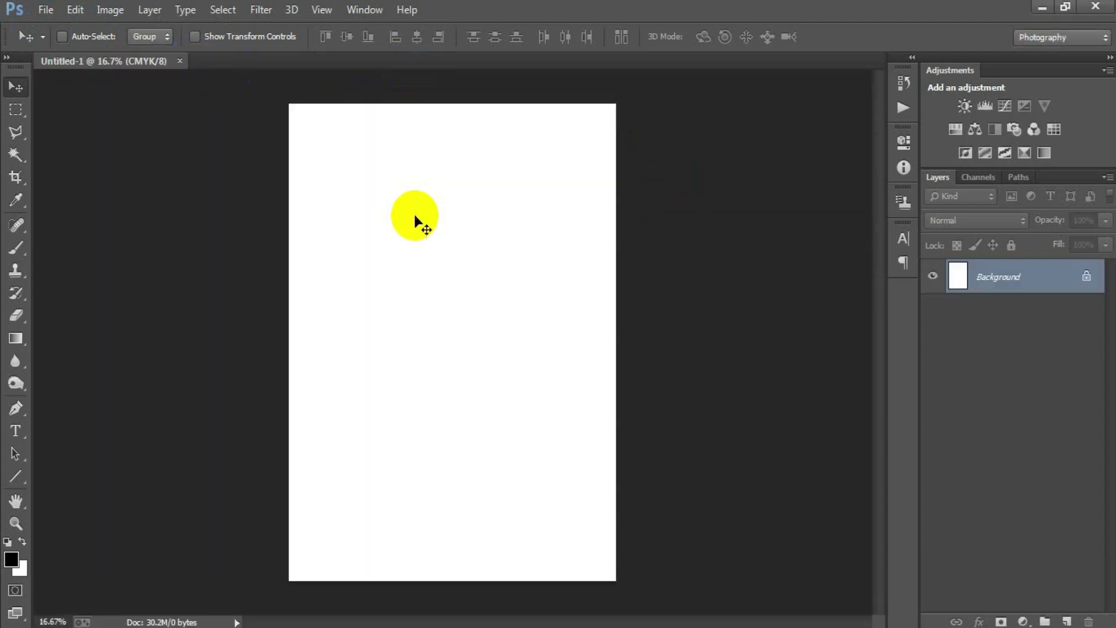
{"action": "left_click", "coordinate": [1023, 621]}
{"action": "left_click", "coordinate": [1013, 242]}
{"action": "left_click_drag", "start_coordinate": [486, 236], "coordinate": [476, 242]}
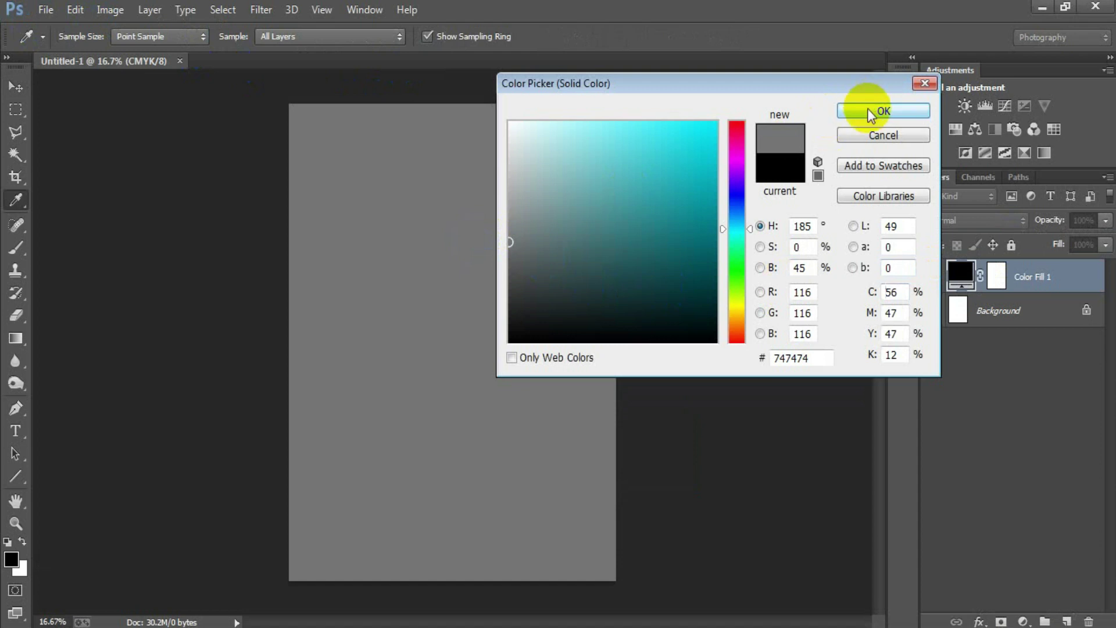
{"action": "left_click", "coordinate": [871, 112]}
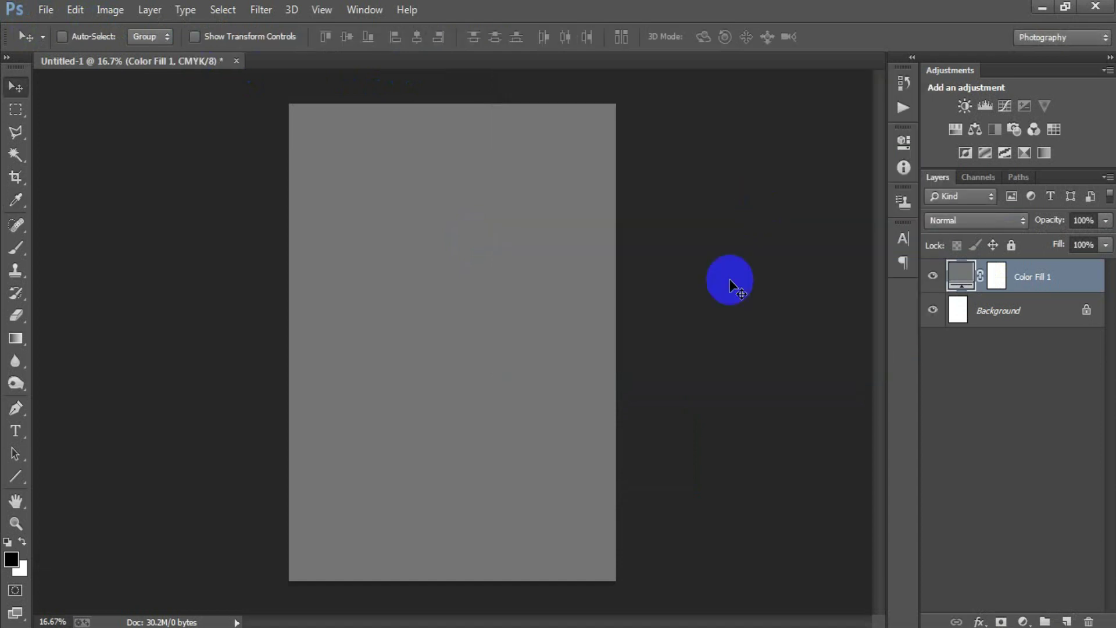
{"action": "left_click", "coordinate": [1078, 621]}
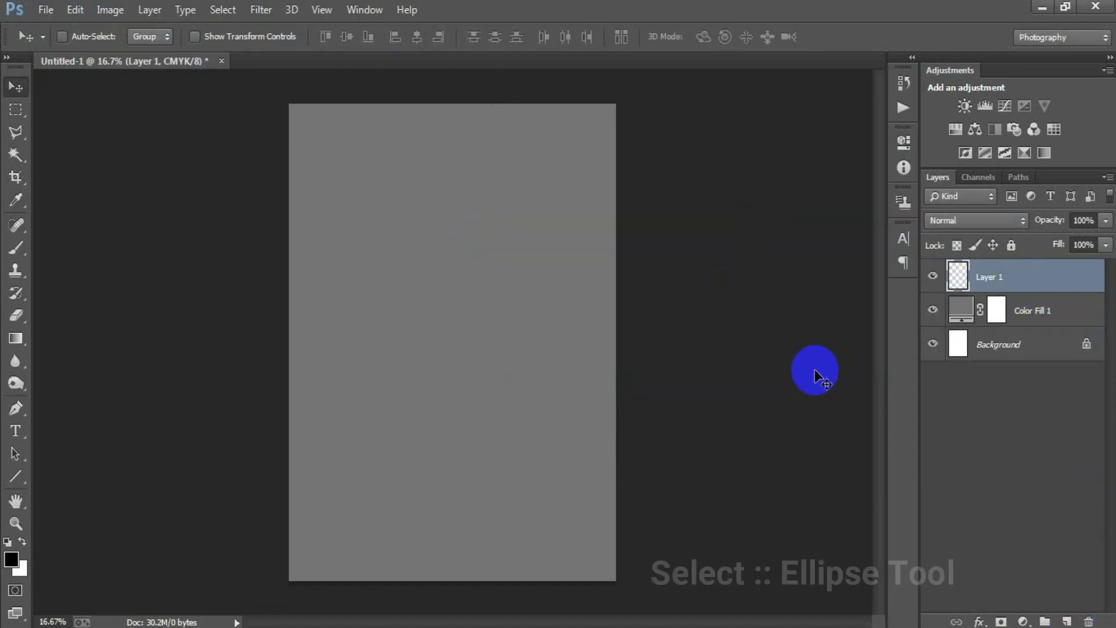
Draw a large circle with the Ellipse Tool and move it up and left.
{"action": "left_click_drag", "start_coordinate": [24, 476], "coordinate": [100, 494]}
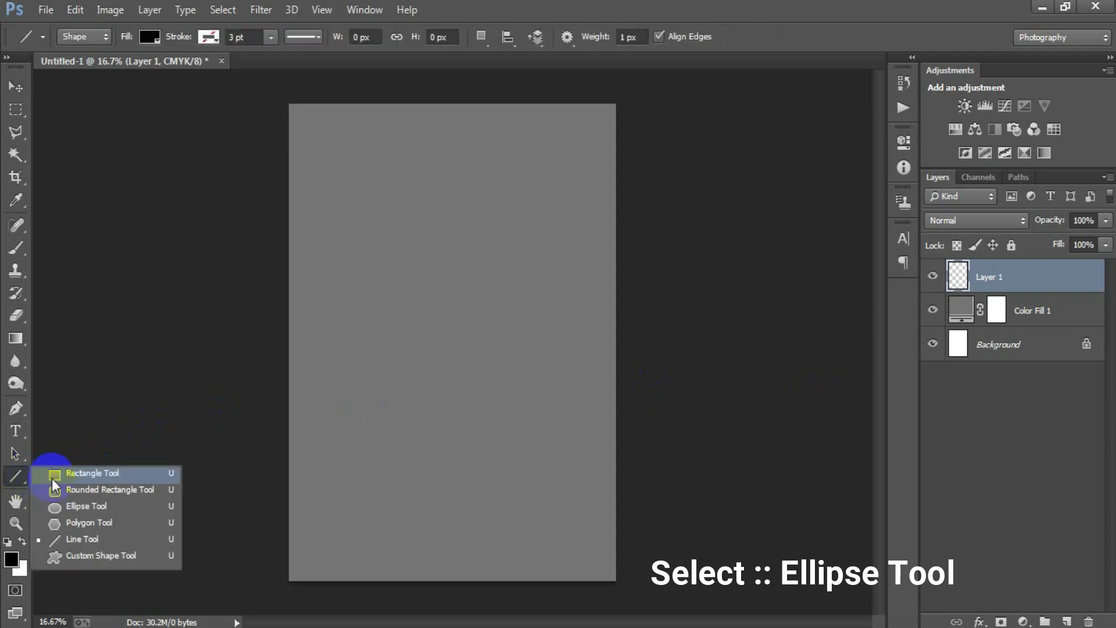
{"action": "left_click", "coordinate": [96, 505]}
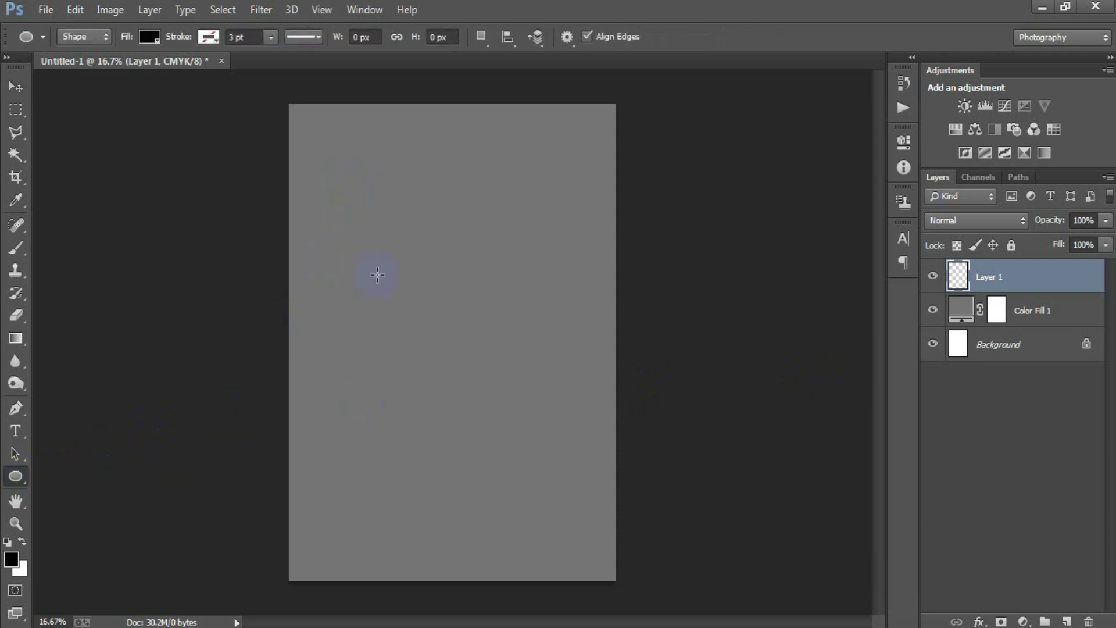
{"action": "left_click_drag", "start_coordinate": [539, 511], "coordinate": [616, 576]}
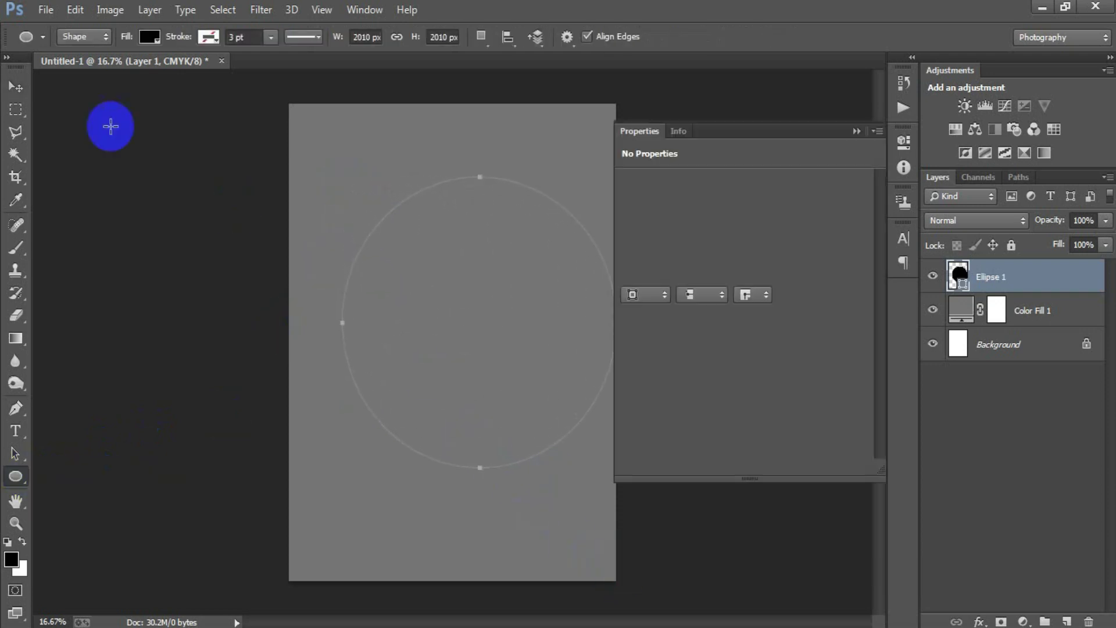
{"action": "left_click", "coordinate": [16, 88]}
{"action": "left_click_drag", "start_coordinate": [447, 326], "coordinate": [427, 276]}
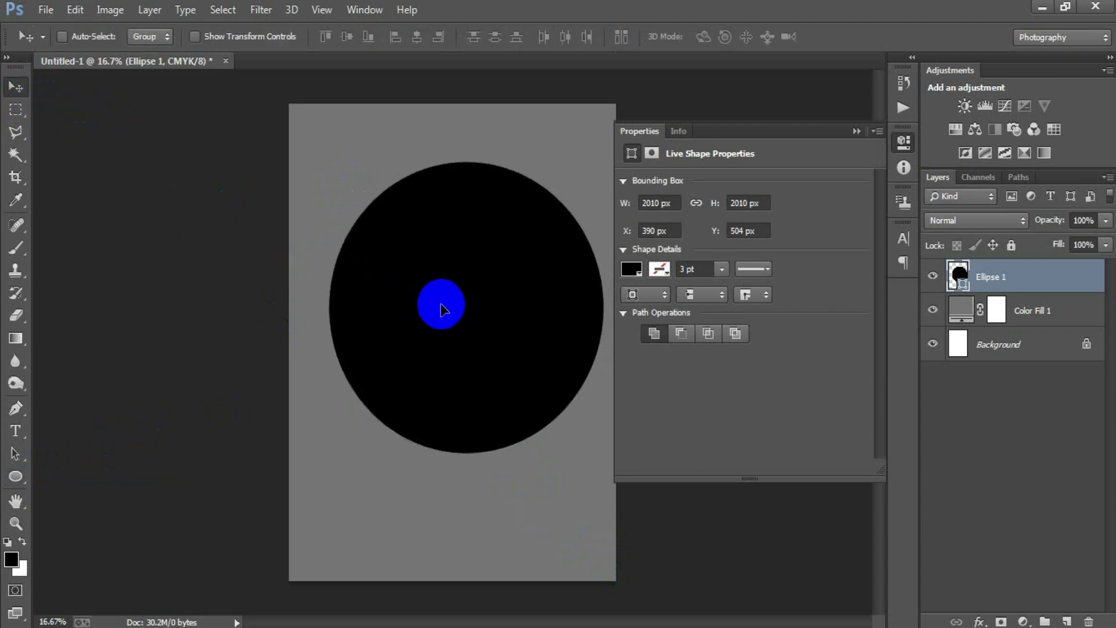
Centre the circle horizontally on the canvas, aligned with the Background.
{"action": "left_click", "coordinate": [755, 216]}
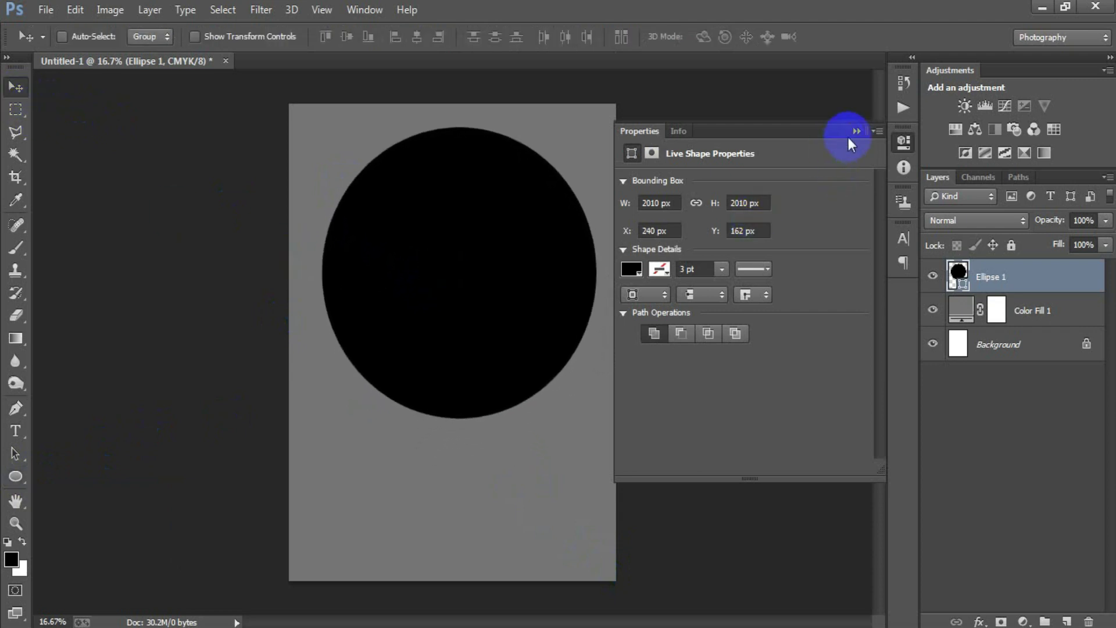
{"action": "left_click", "coordinate": [848, 139]}
{"action": "left_click", "coordinate": [998, 346]}
{"action": "left_click", "coordinate": [394, 38]}
{"action": "left_click", "coordinate": [415, 37]}
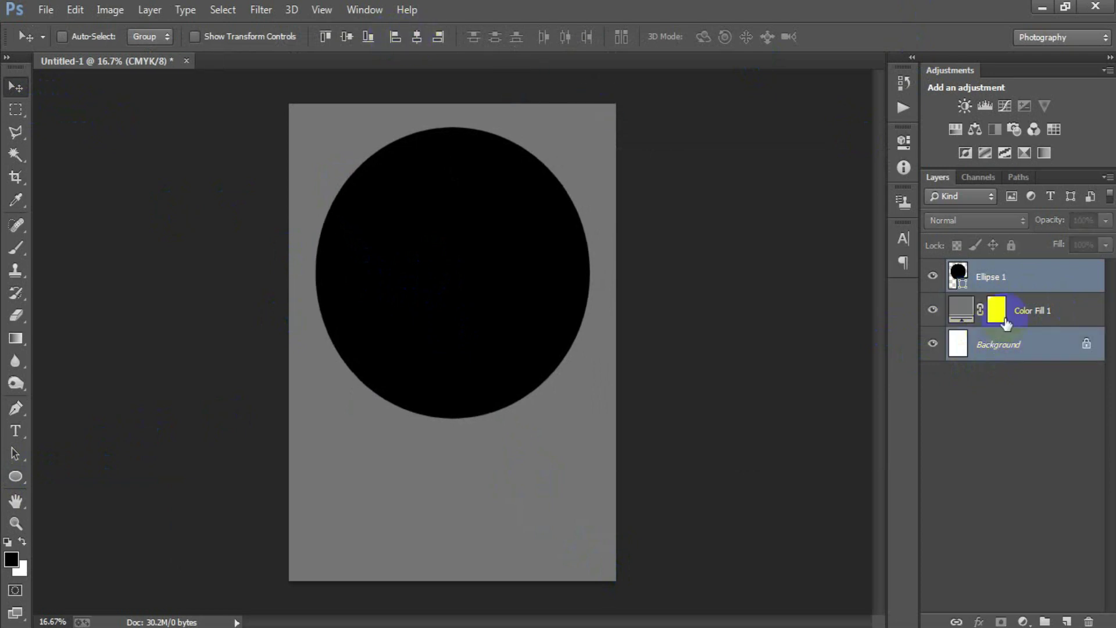
Fill the circle with yellow FFF800 and add an empty layer above it.
{"action": "left_click", "coordinate": [988, 277]}
{"action": "double_click", "coordinate": [956, 271]}
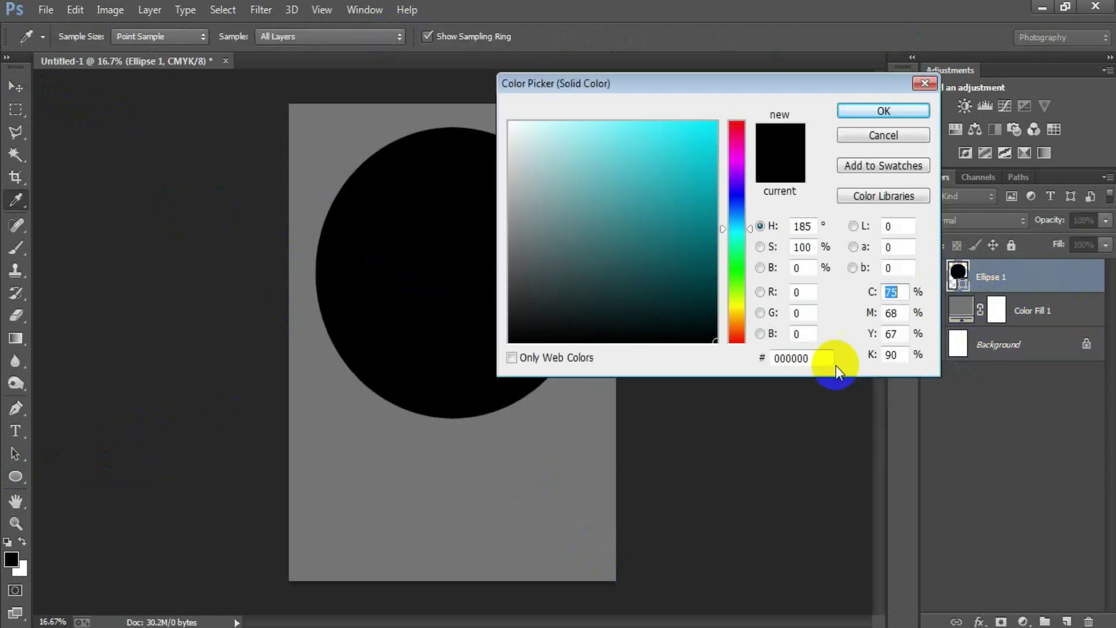
{"action": "type", "text": "FFF800"}
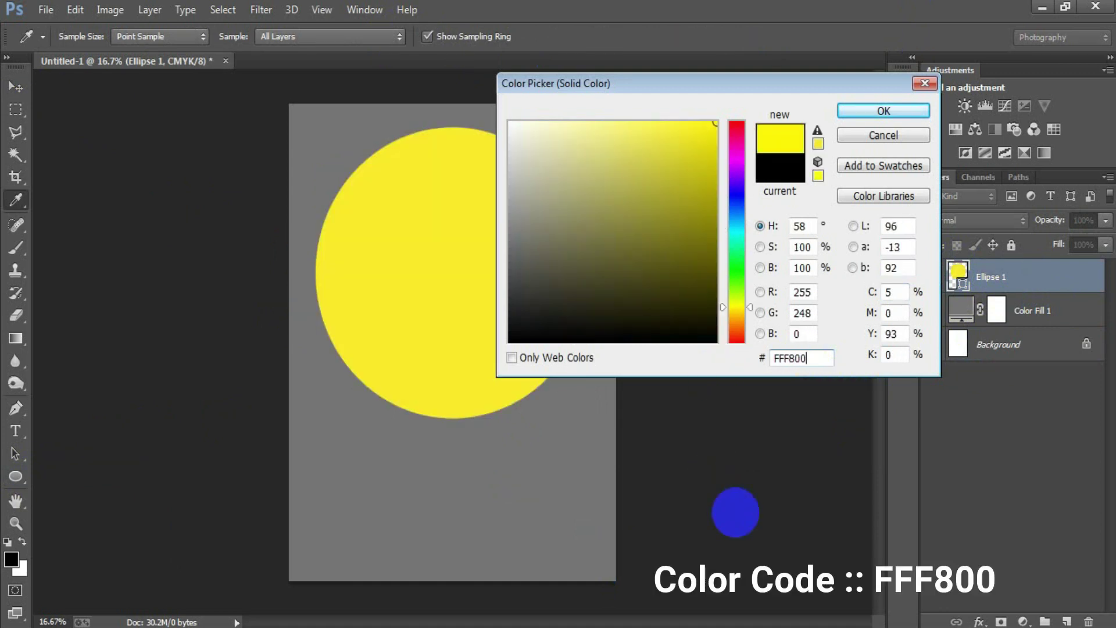
{"action": "left_click", "coordinate": [884, 111]}
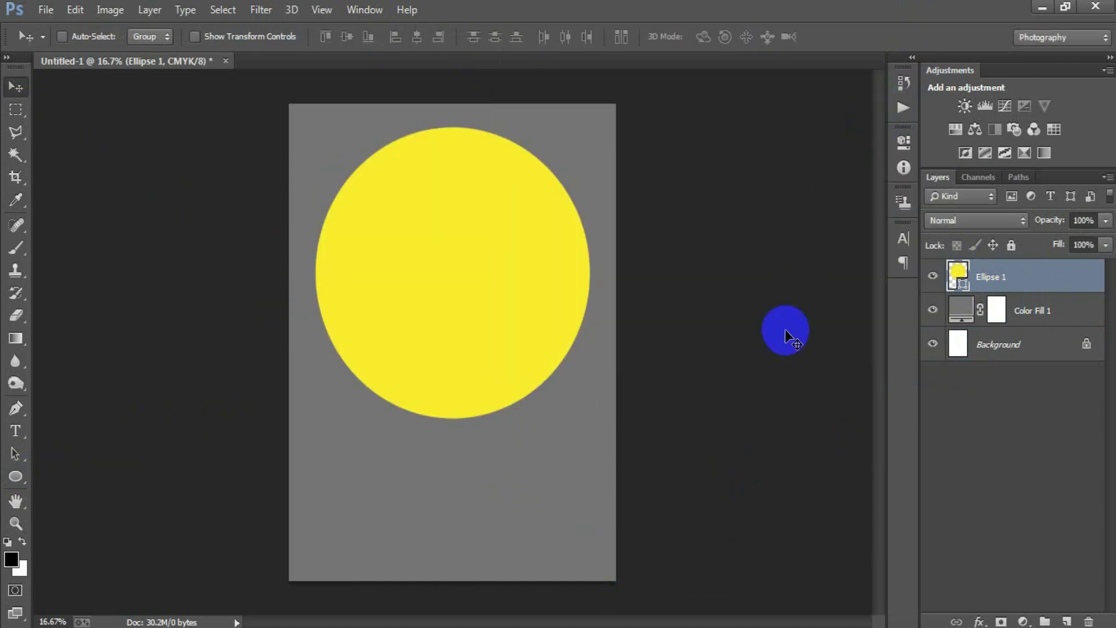
{"action": "left_click", "coordinate": [1067, 622]}
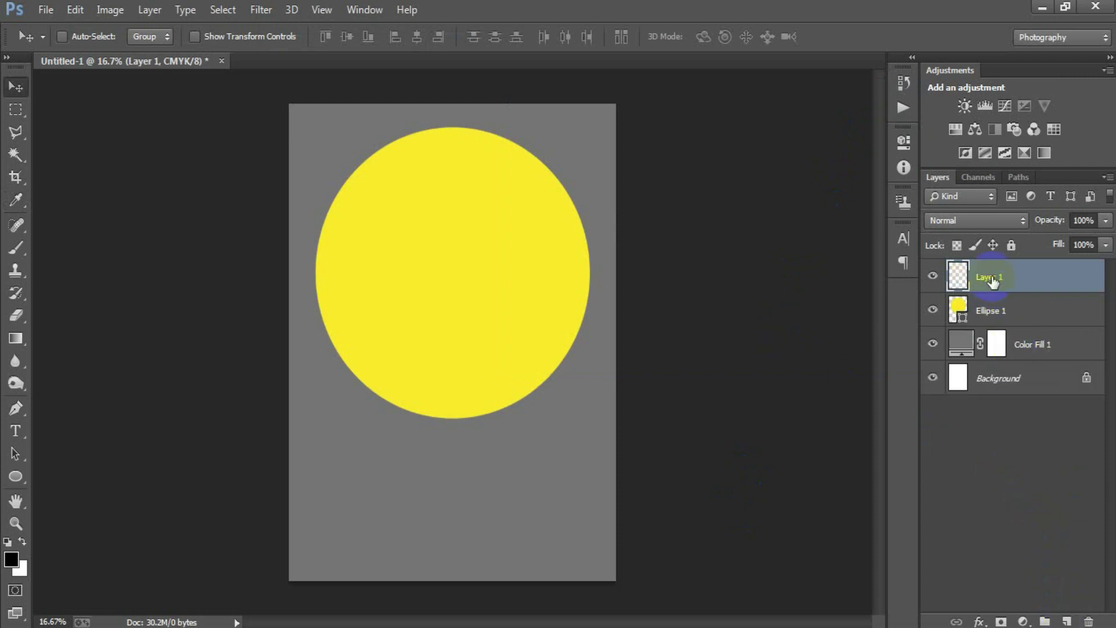
Draw a small black oval eye and move it onto the circle's upper left.
{"action": "left_click", "coordinate": [814, 381]}
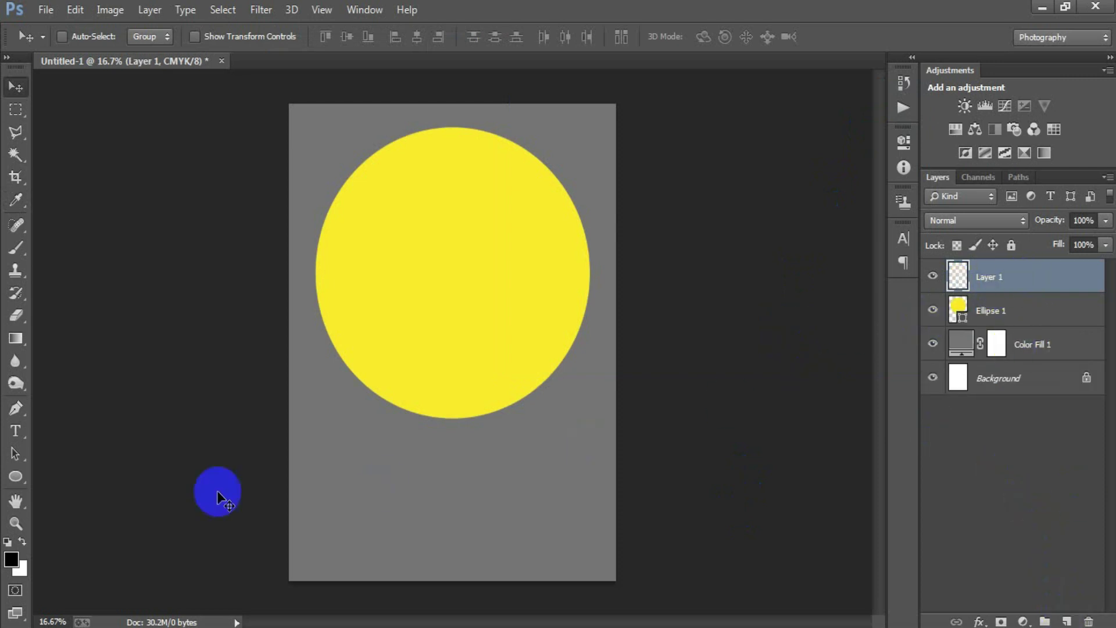
{"action": "left_click", "coordinate": [16, 476]}
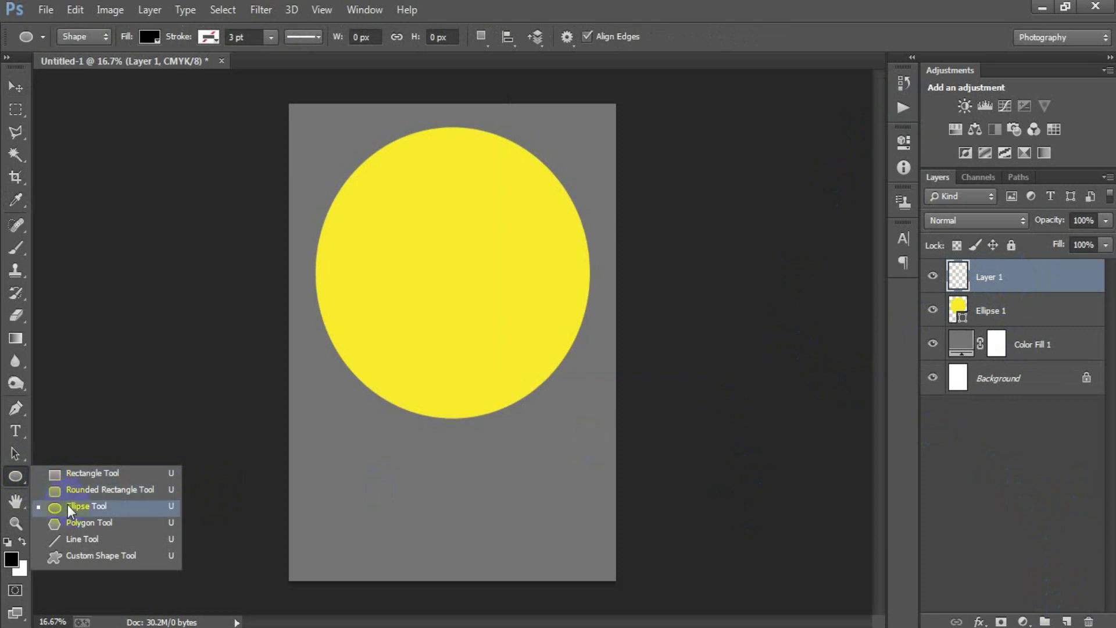
{"action": "left_click", "coordinate": [65, 504]}
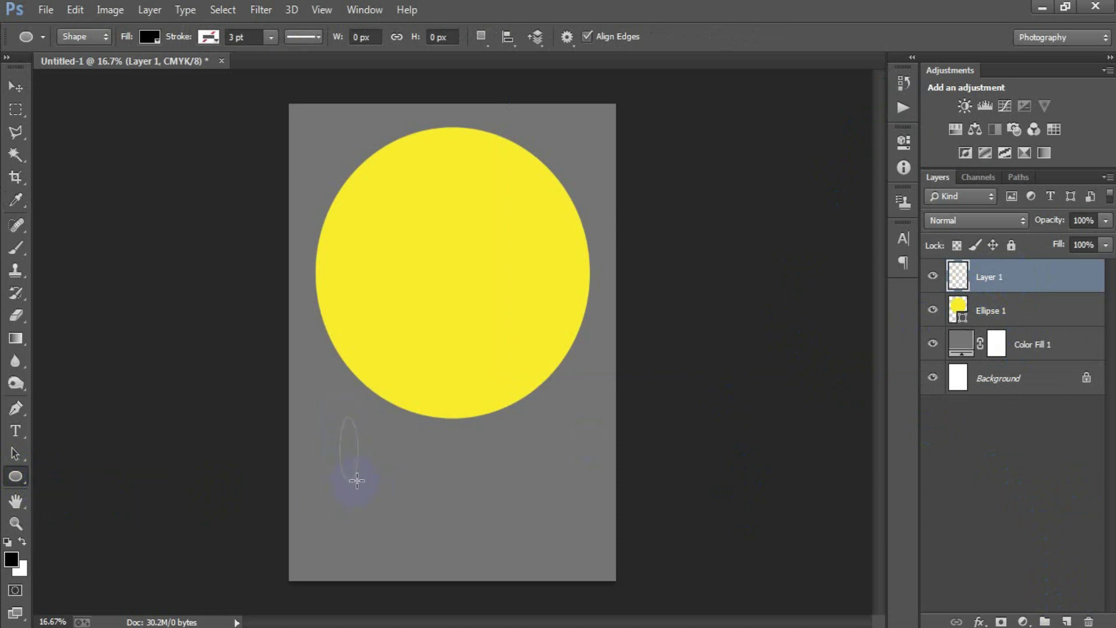
{"action": "left_click_drag", "start_coordinate": [357, 480], "coordinate": [357, 480]}
{"action": "left_click", "coordinate": [17, 90]}
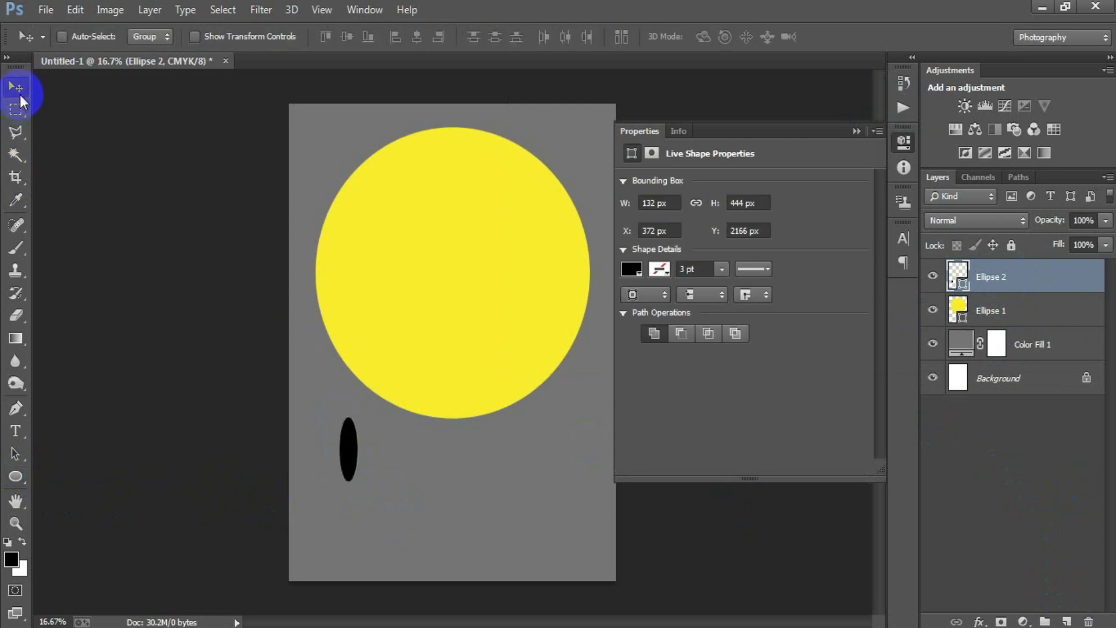
{"action": "left_click", "coordinate": [864, 130]}
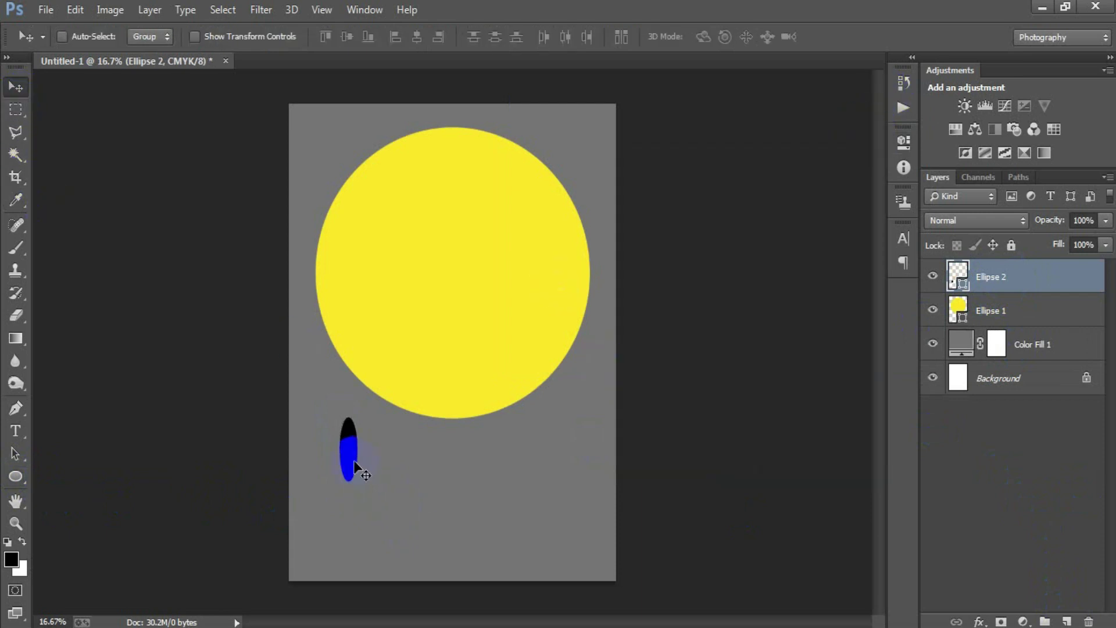
{"action": "left_click_drag", "start_coordinate": [356, 469], "coordinate": [413, 262]}
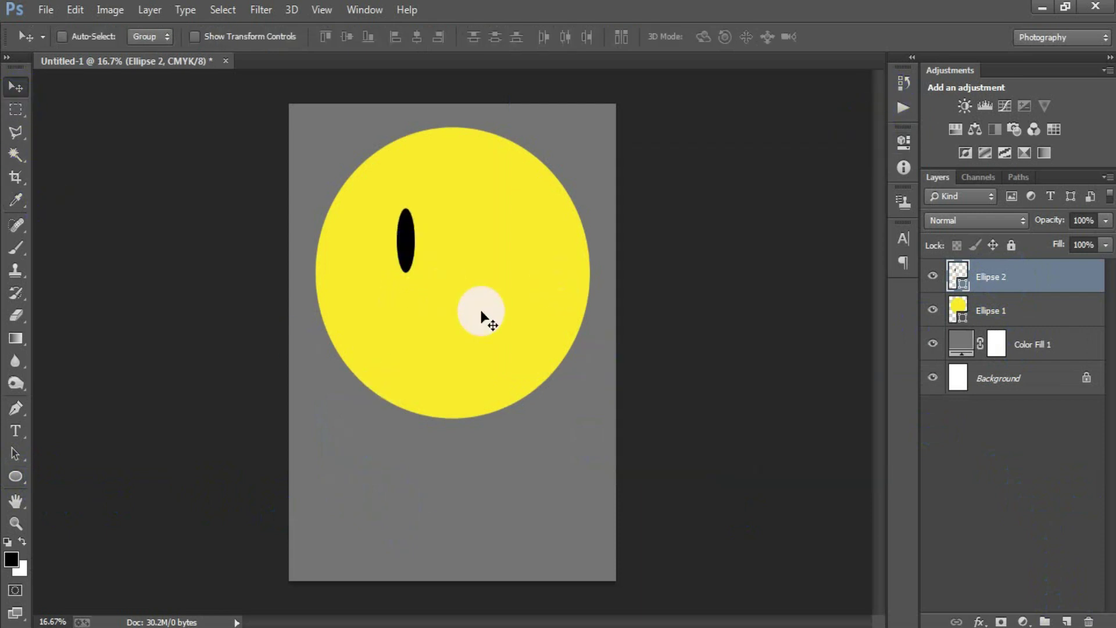
Shorten the eye slightly and place a duplicate copy as the right eye.
{"action": "key", "text": "ctrl+t"}
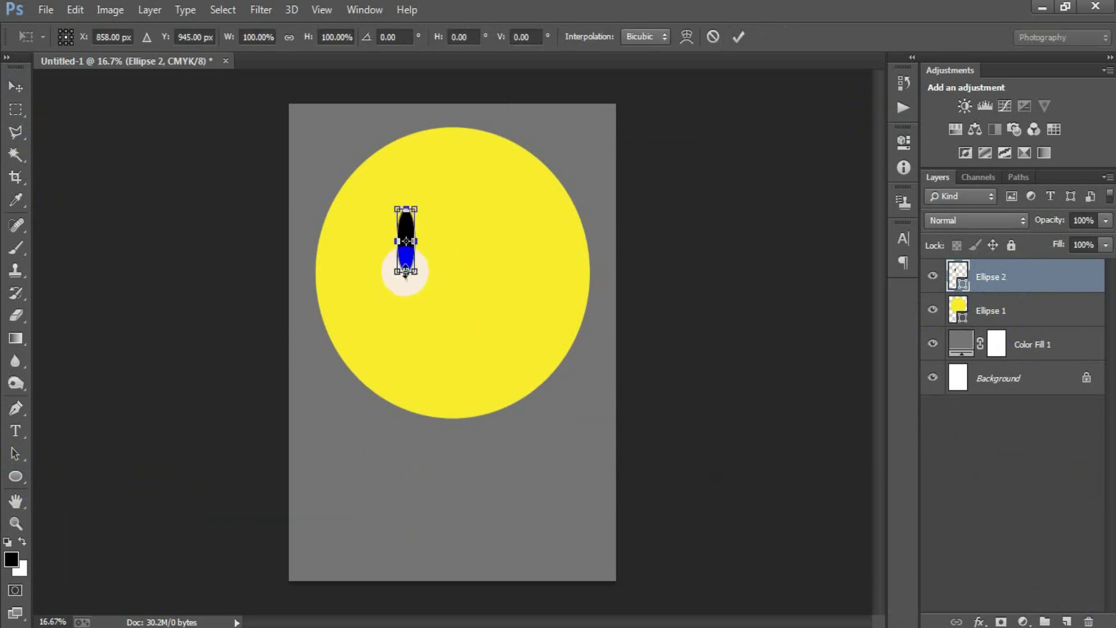
{"action": "left_click_drag", "start_coordinate": [409, 264], "coordinate": [409, 259]}
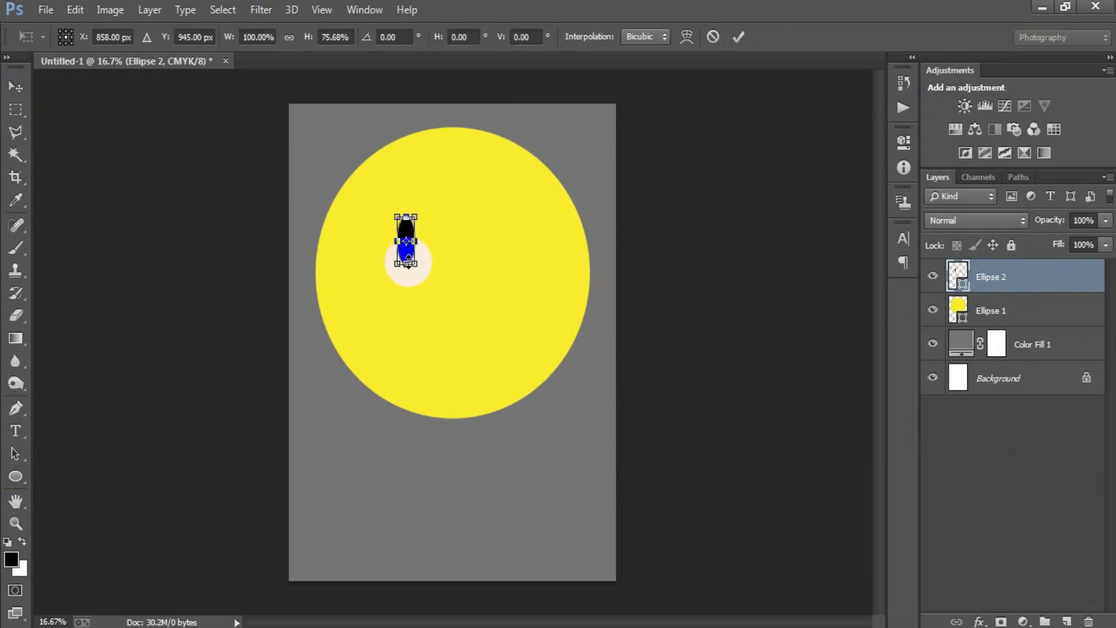
{"action": "left_click", "coordinate": [738, 37]}
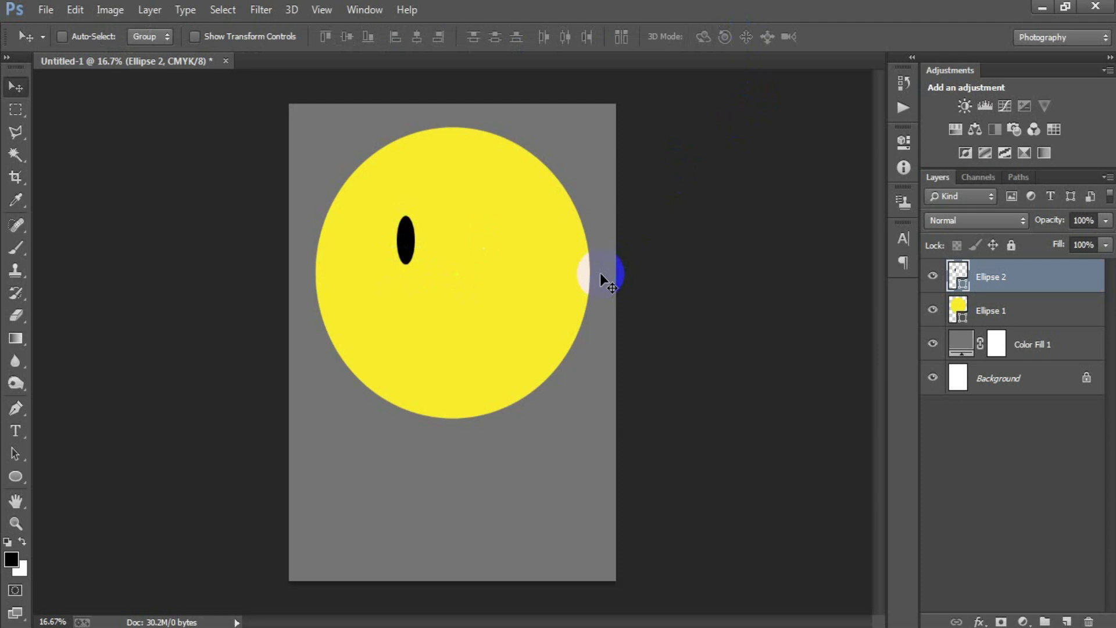
{"action": "left_click_drag", "start_coordinate": [600, 273], "coordinate": [493, 249]}
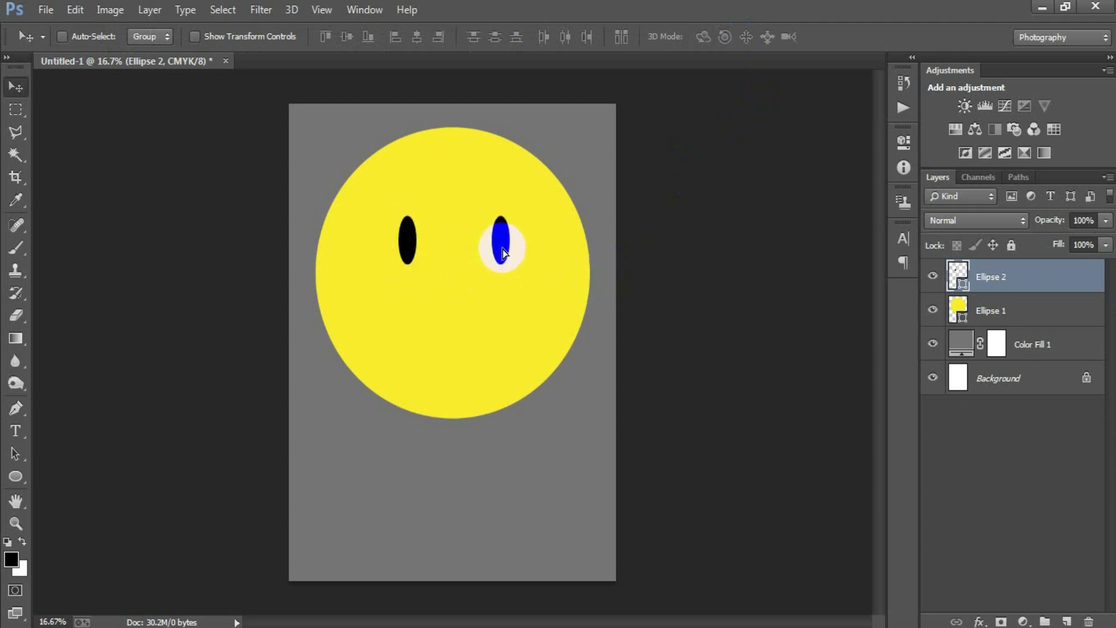
{"action": "left_click_drag", "start_coordinate": [493, 250], "coordinate": [732, 303], "text": "alt"}
{"action": "left_click", "coordinate": [1022, 314], "text": "shift"}
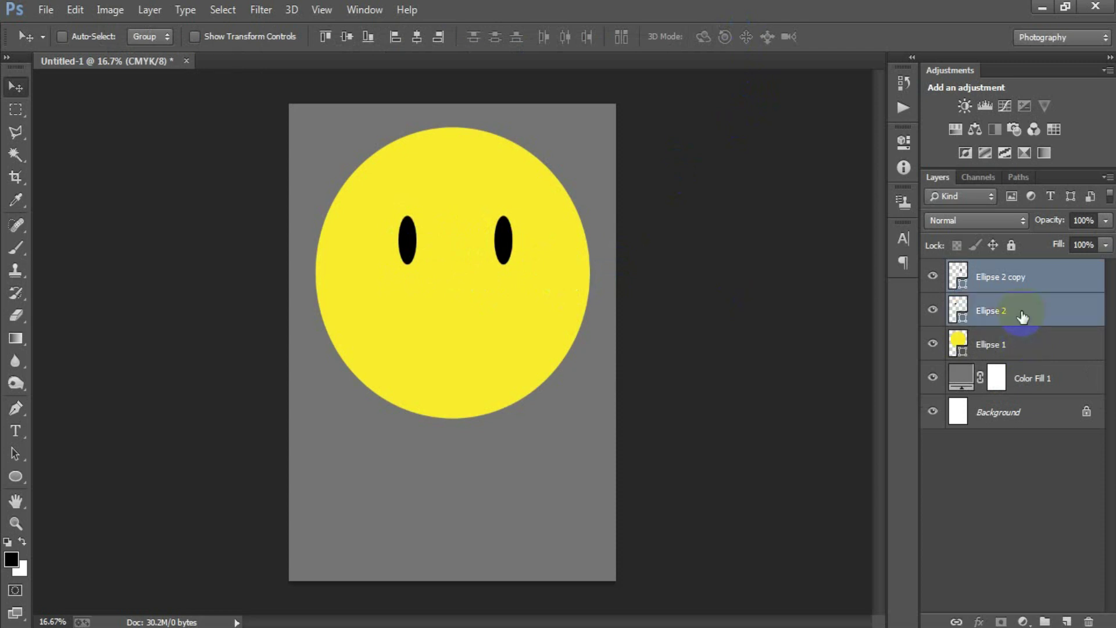
Merge Ellipse 2 and Ellipse 2 copy into one layer and centre the eyes horizontally.
{"action": "key", "text": "shift+Left"}
{"action": "key", "text": "shift+Left"}
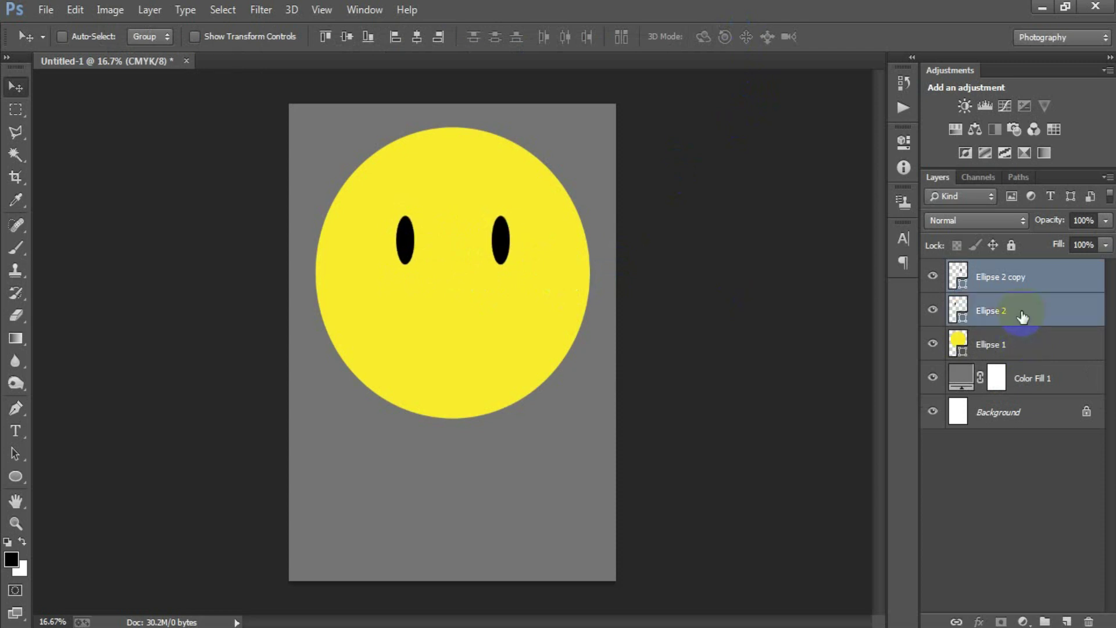
{"action": "left_click", "coordinate": [506, 328]}
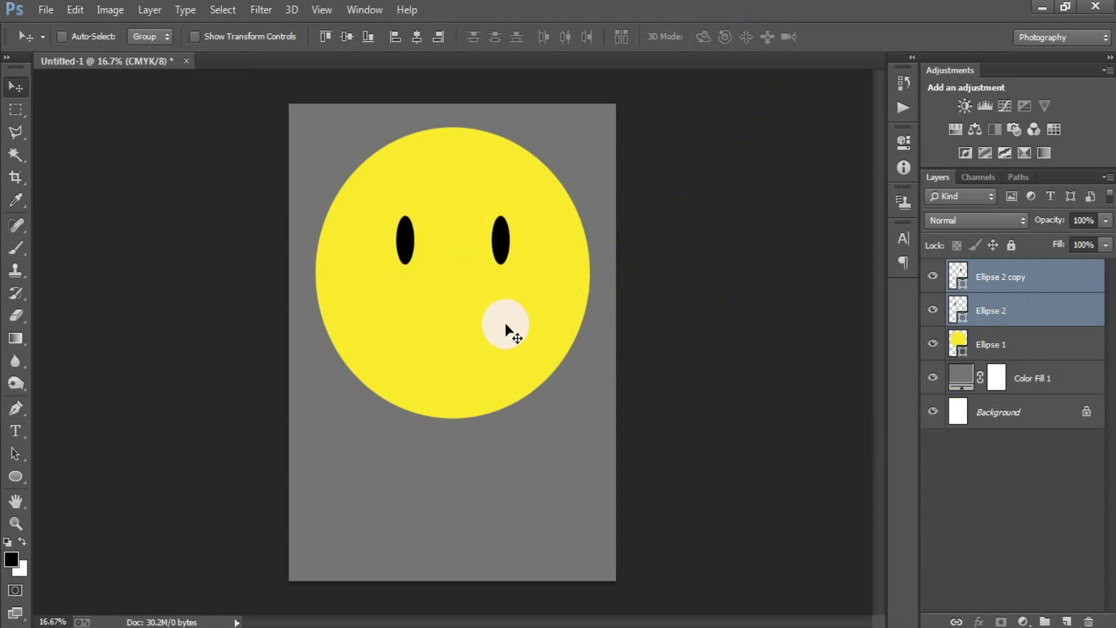
{"action": "left_click", "coordinate": [1018, 277]}
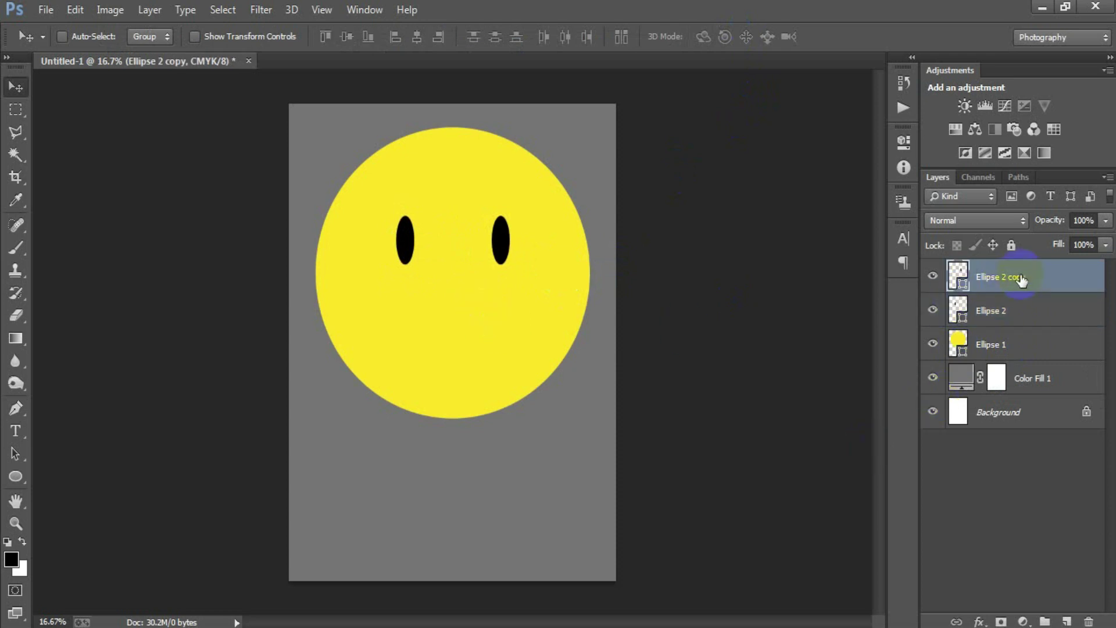
{"action": "left_click", "coordinate": [1019, 311], "text": "shift"}
{"action": "left_click", "coordinate": [1020, 311]}
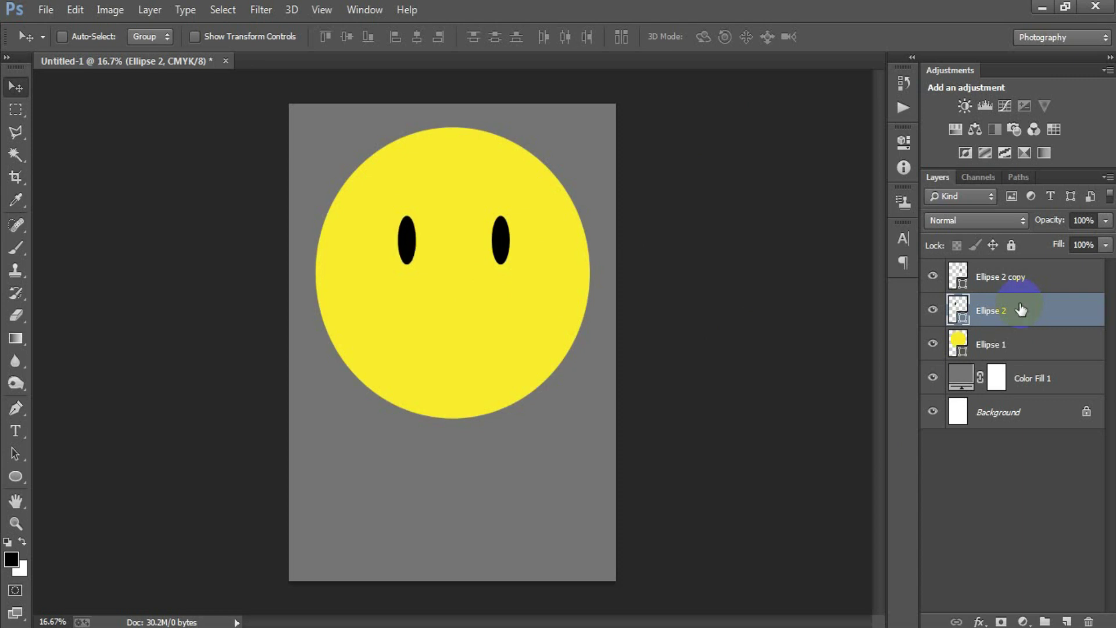
{"action": "left_click", "coordinate": [1043, 284]}
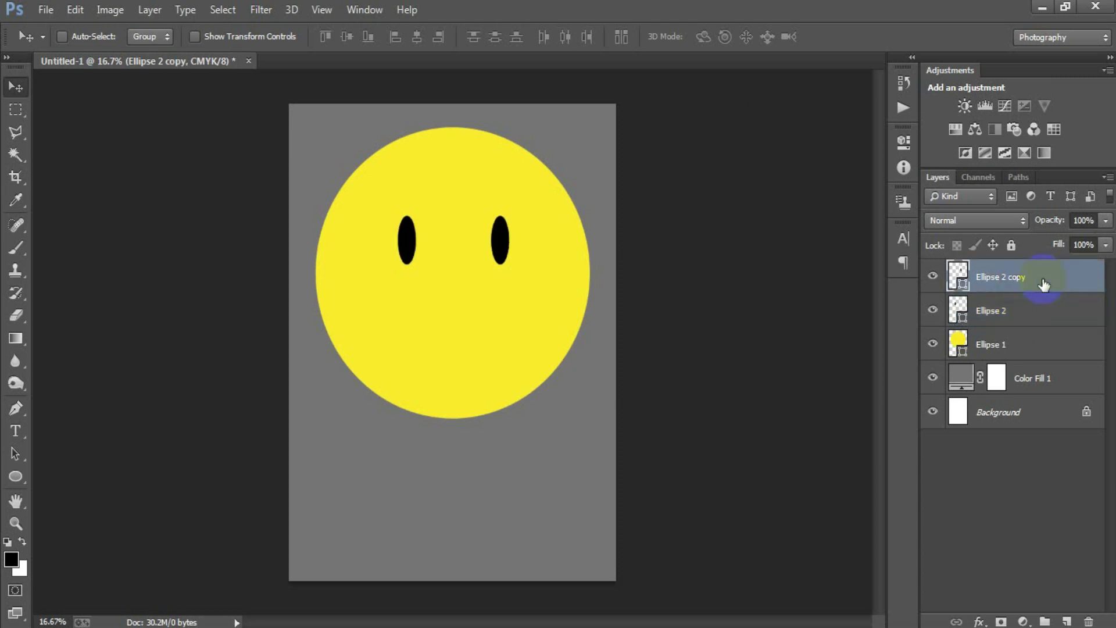
{"action": "left_click", "coordinate": [1037, 311], "text": "shift"}
{"action": "key", "text": "ctrl+e"}
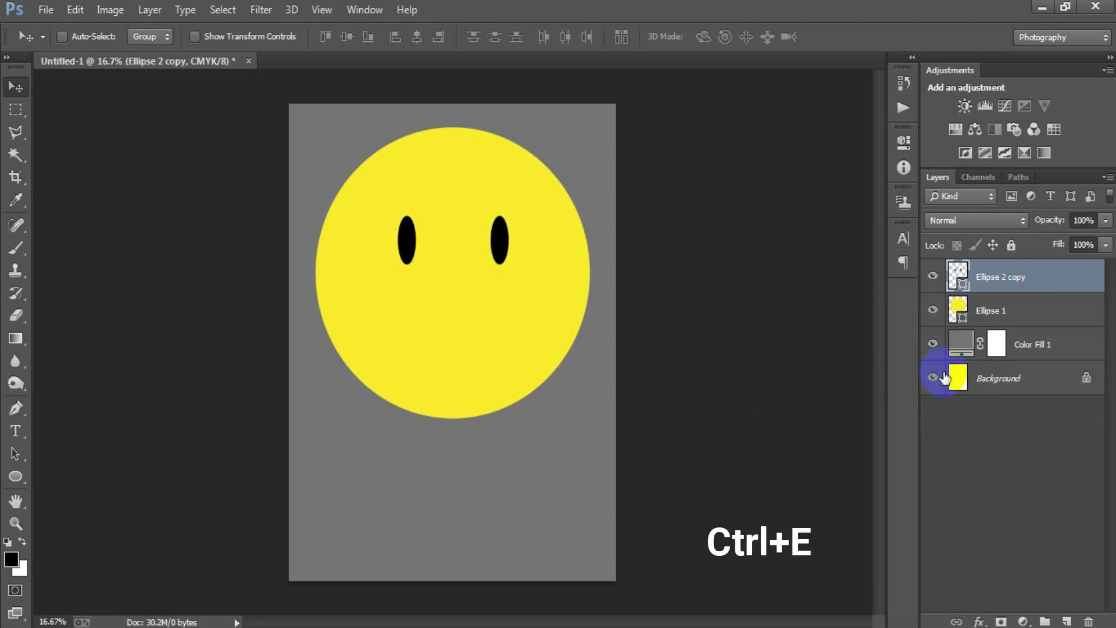
{"action": "left_click", "coordinate": [1017, 377], "text": "ctrl"}
{"action": "left_click", "coordinate": [417, 36]}
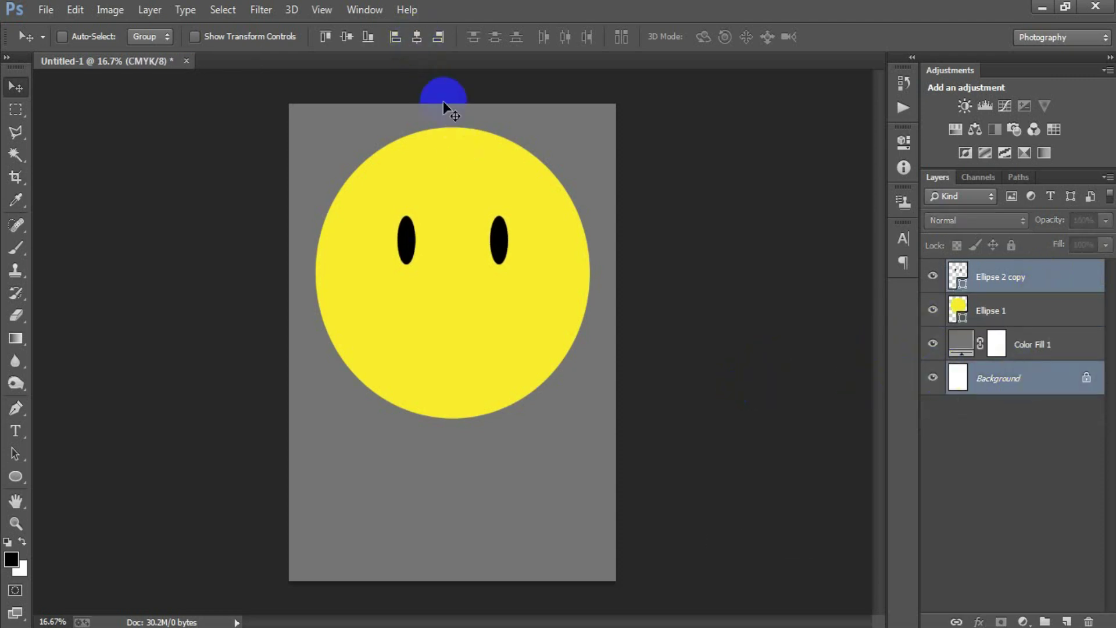
{"action": "left_click", "coordinate": [1059, 282]}
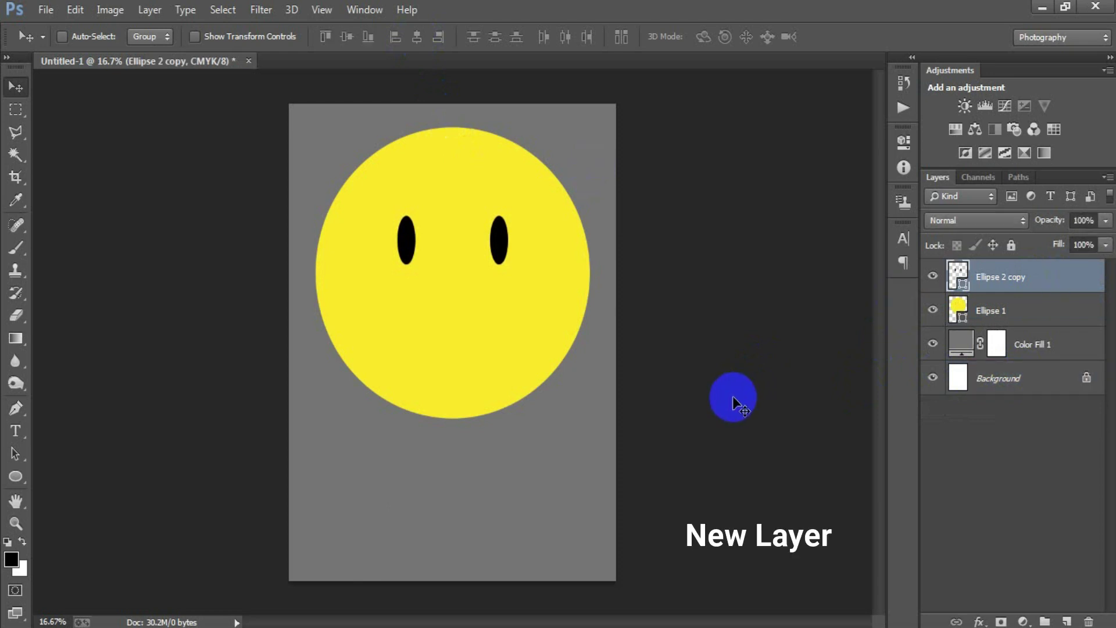
Draw a thick 1962×60 px black horizontal line on a new layer below the face.
{"action": "left_click", "coordinate": [1067, 621]}
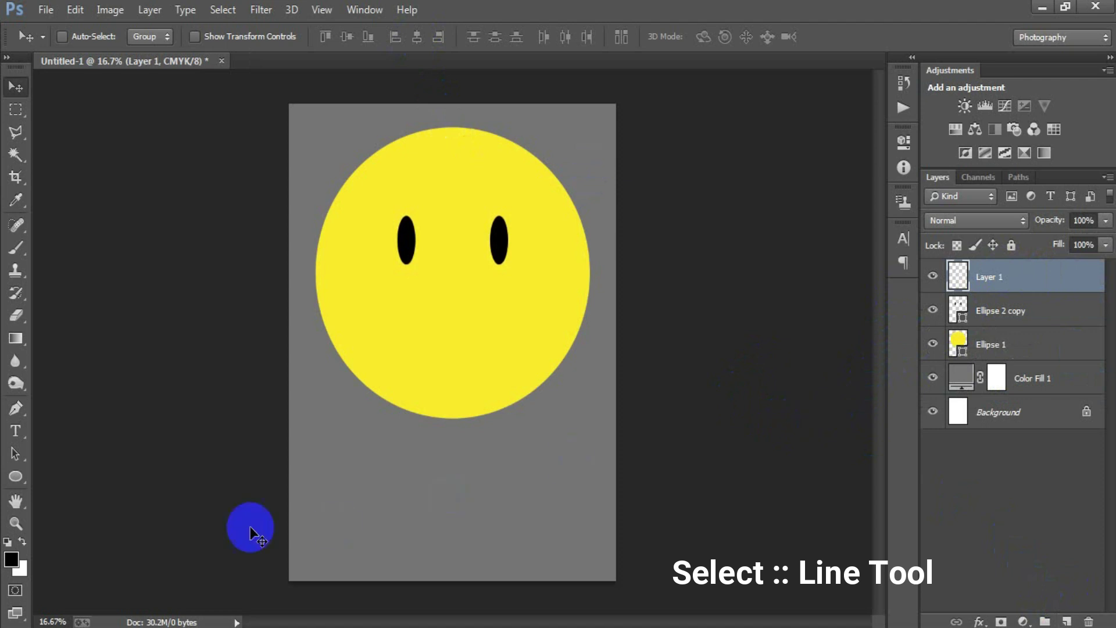
{"action": "left_click_drag", "start_coordinate": [15, 477], "coordinate": [102, 545]}
{"action": "left_click", "coordinate": [100, 539]}
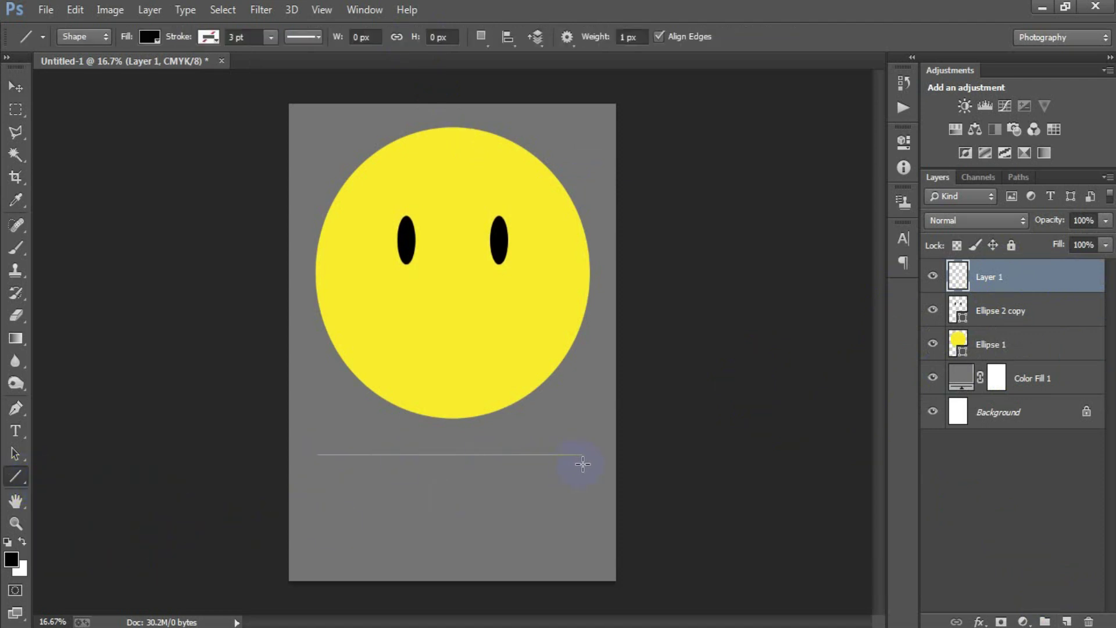
{"action": "left_click_drag", "start_coordinate": [415, 37], "coordinate": [418, 43]}
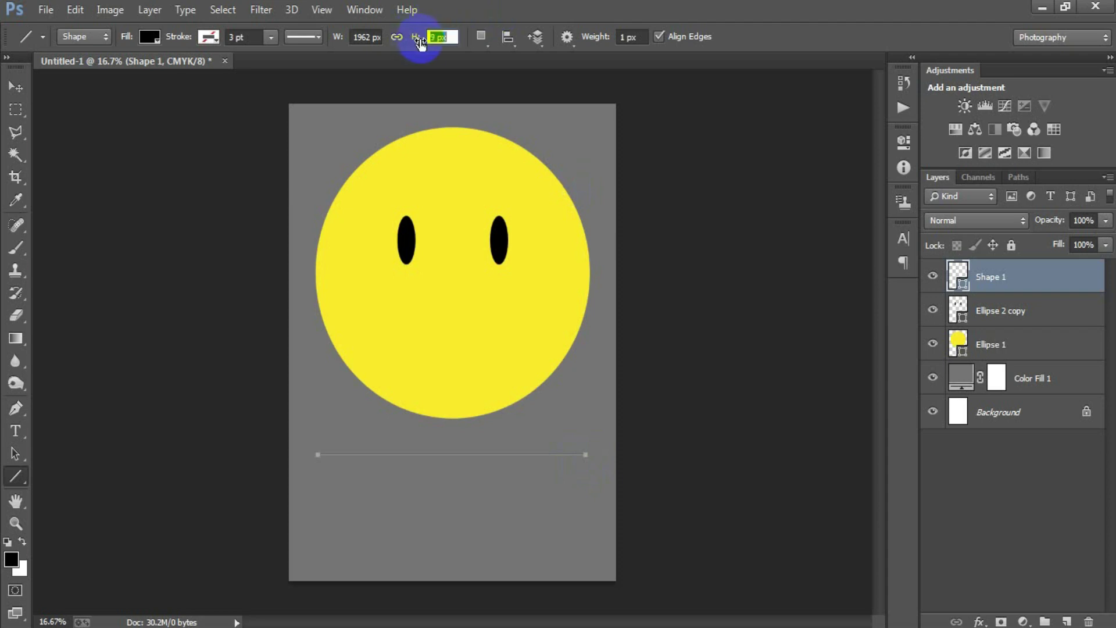
{"action": "key", "text": "Return"}
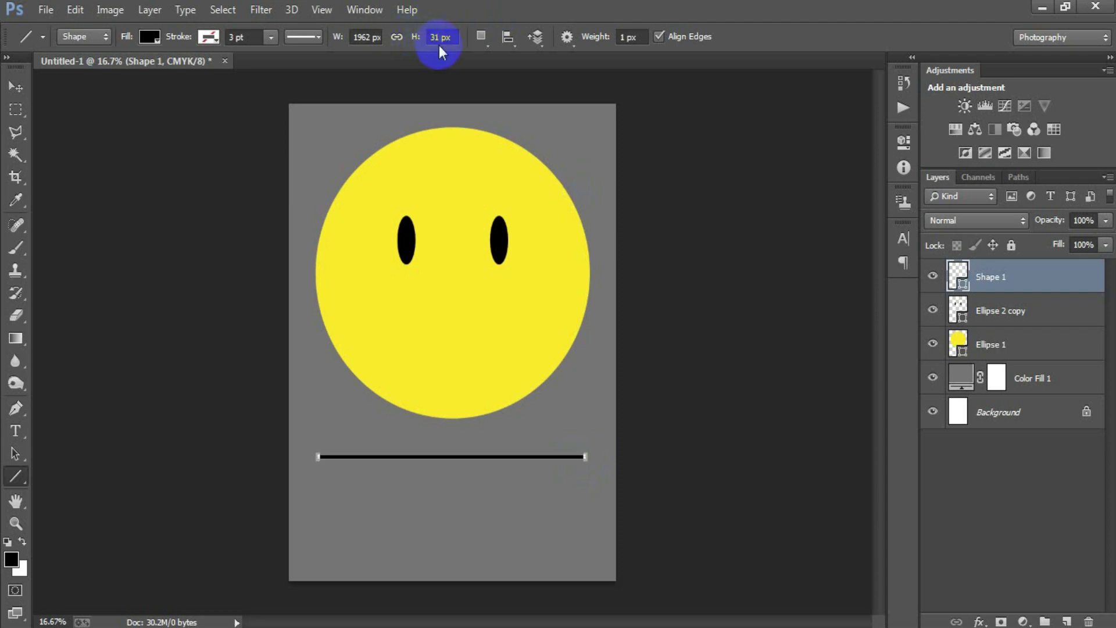
{"action": "left_click_drag", "start_coordinate": [412, 40], "coordinate": [422, 39]}
{"action": "left_click_drag", "start_coordinate": [411, 41], "coordinate": [417, 40]}
{"action": "left_click", "coordinate": [15, 87]}
{"action": "left_click_drag", "start_coordinate": [425, 461], "coordinate": [433, 447]}
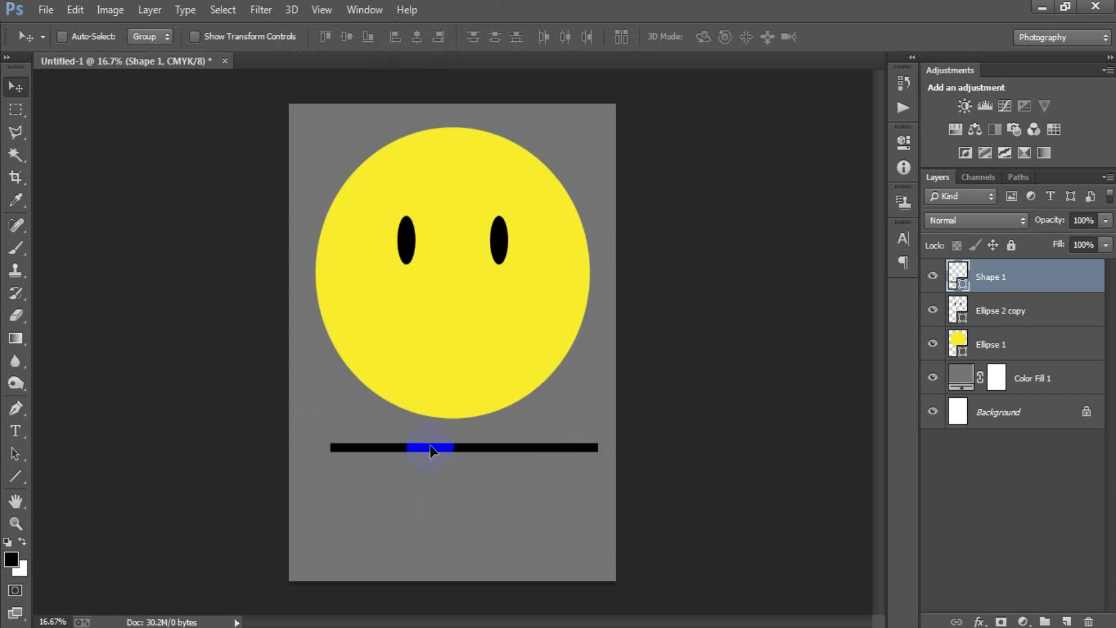
Warp the line with an Arc style at about -31% bend into a smile curve.
{"action": "key", "text": "ctrl+t"}
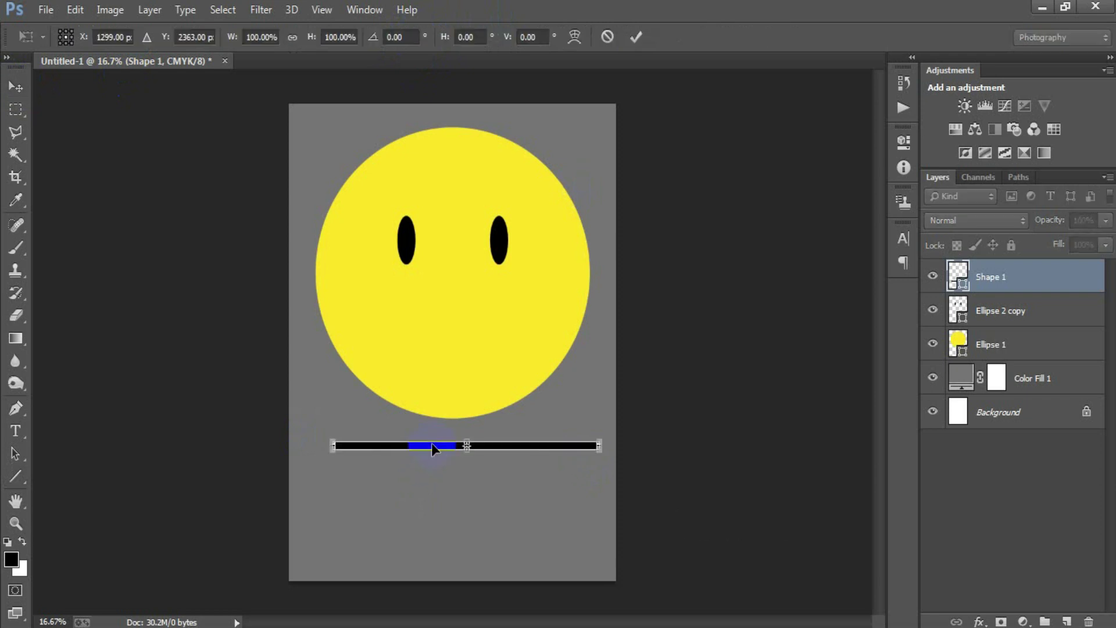
{"action": "right_click", "coordinate": [431, 443]}
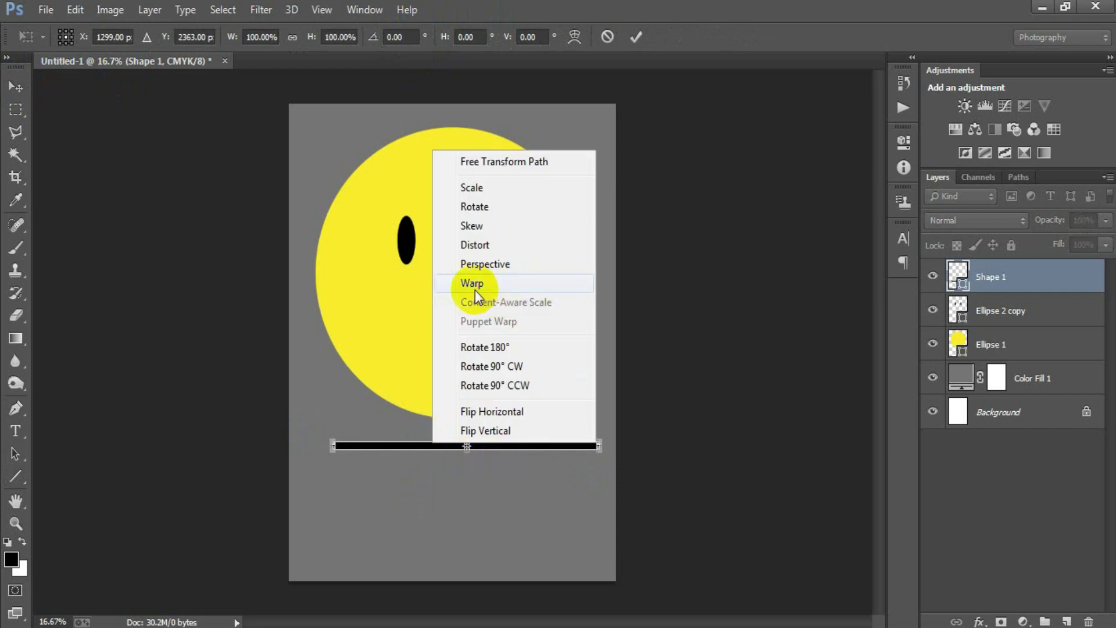
{"action": "left_click", "coordinate": [538, 285]}
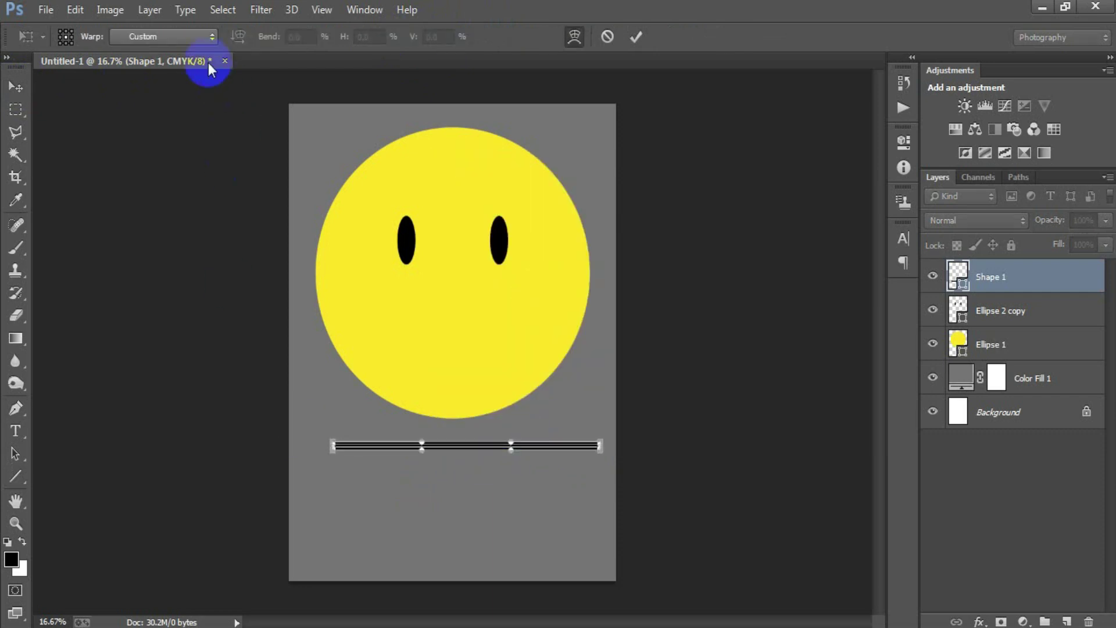
{"action": "left_click", "coordinate": [192, 37]}
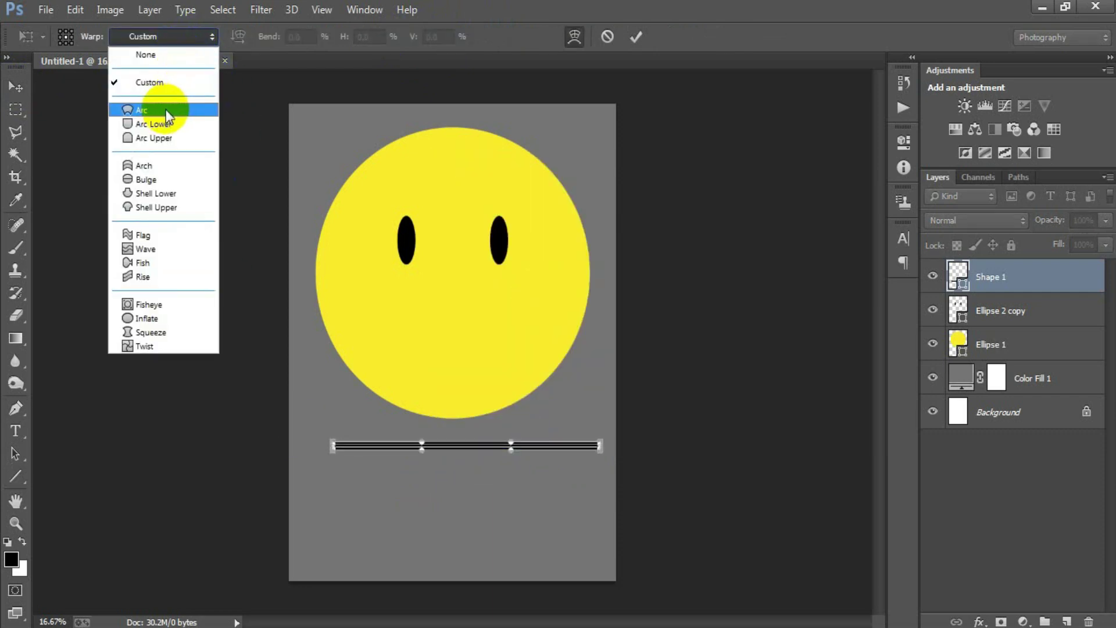
{"action": "left_click", "coordinate": [176, 106]}
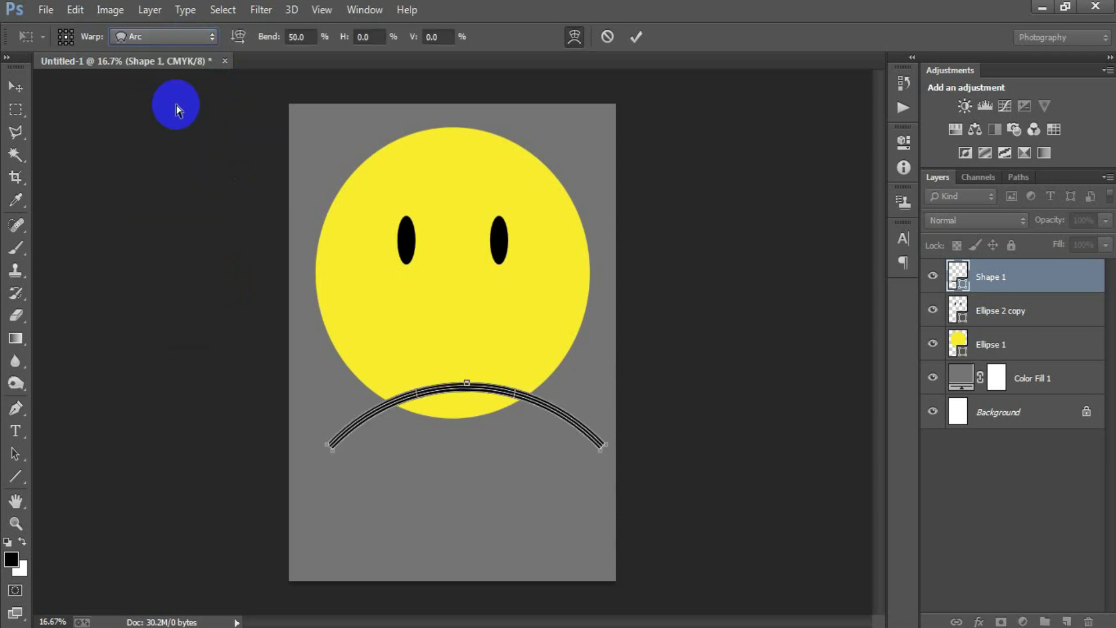
{"action": "left_click_drag", "start_coordinate": [277, 40], "coordinate": [268, 50]}
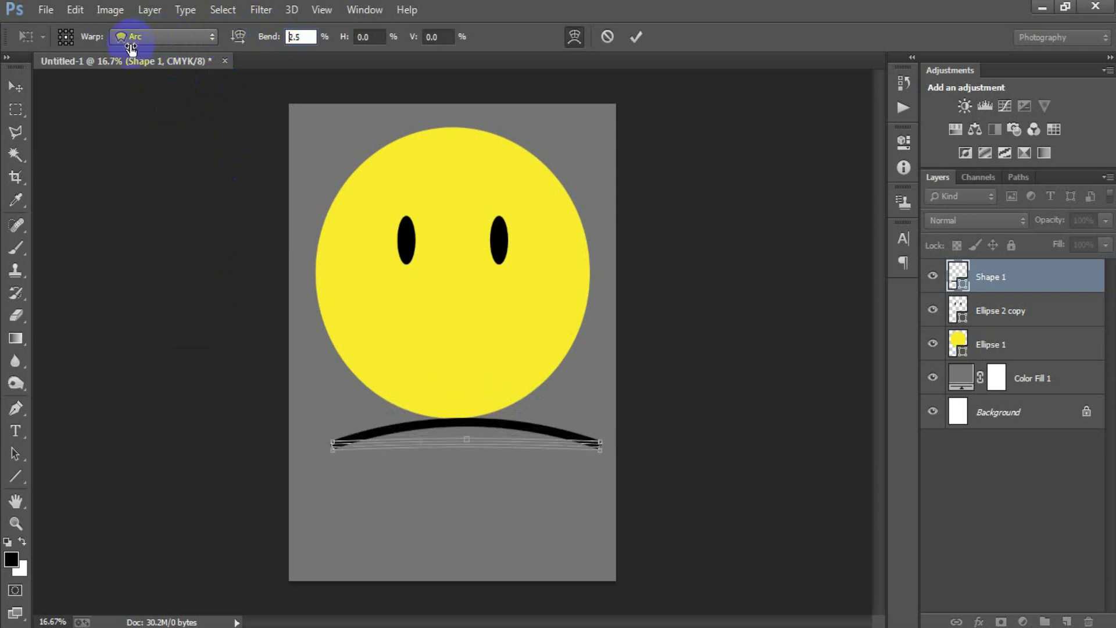
{"action": "mouse_move", "coordinate": [279, 42]}
{"action": "left_mouse_down"}
{"action": "mouse_move", "coordinate": [182, 41]}
{"action": "mouse_move", "coordinate": [241, 65]}
{"action": "mouse_move", "coordinate": [221, 61]}
{"action": "left_mouse_up"}
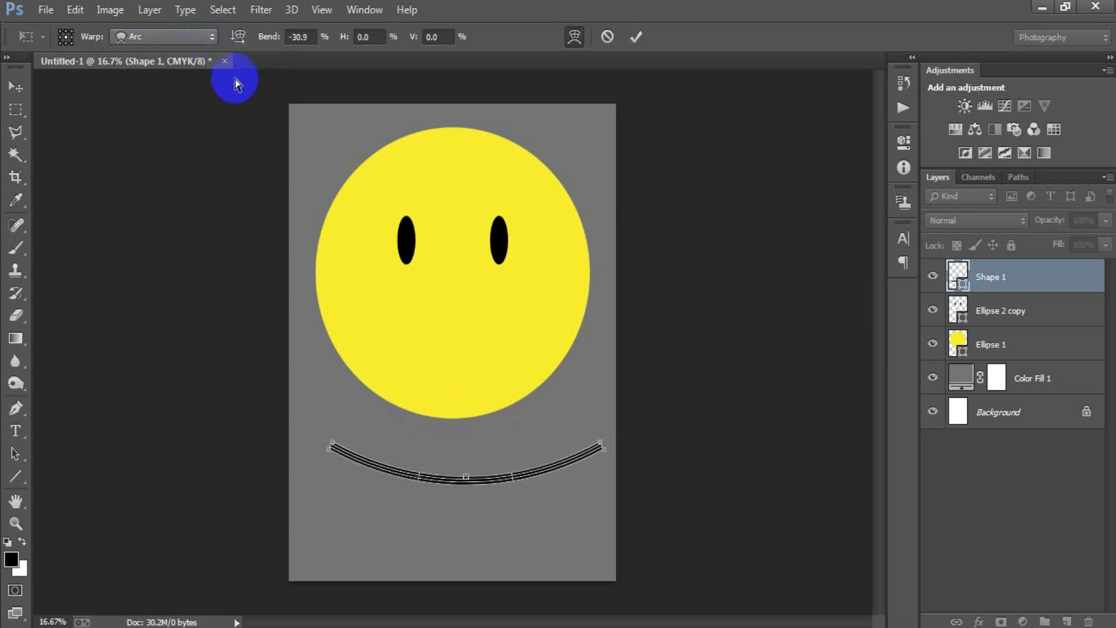
{"action": "left_click_drag", "start_coordinate": [275, 41], "coordinate": [270, 44]}
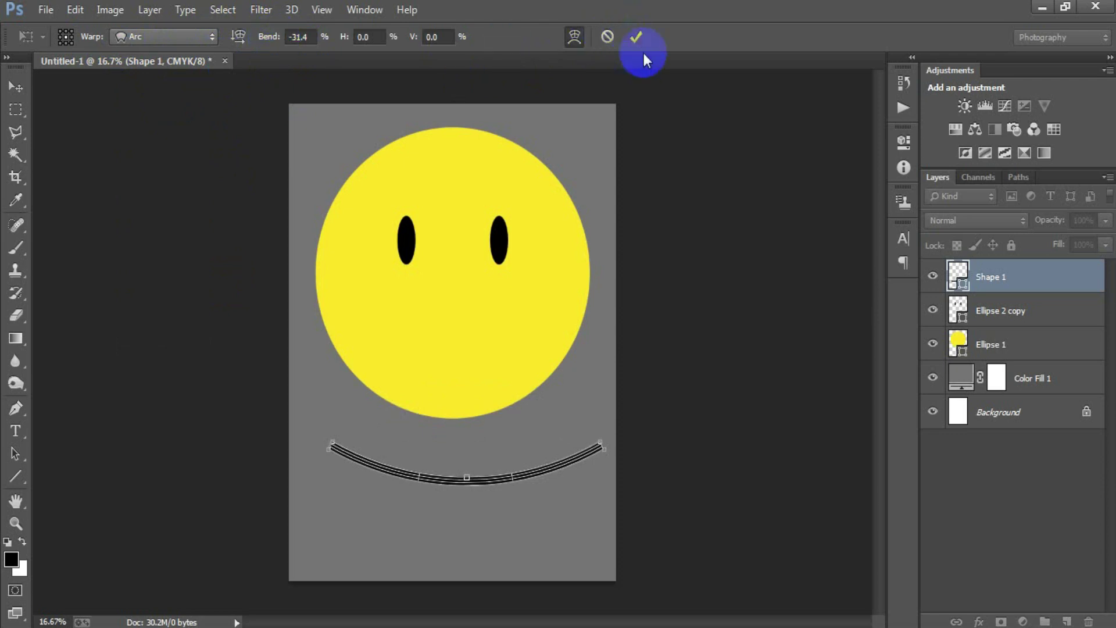
{"action": "left_click", "coordinate": [637, 36]}
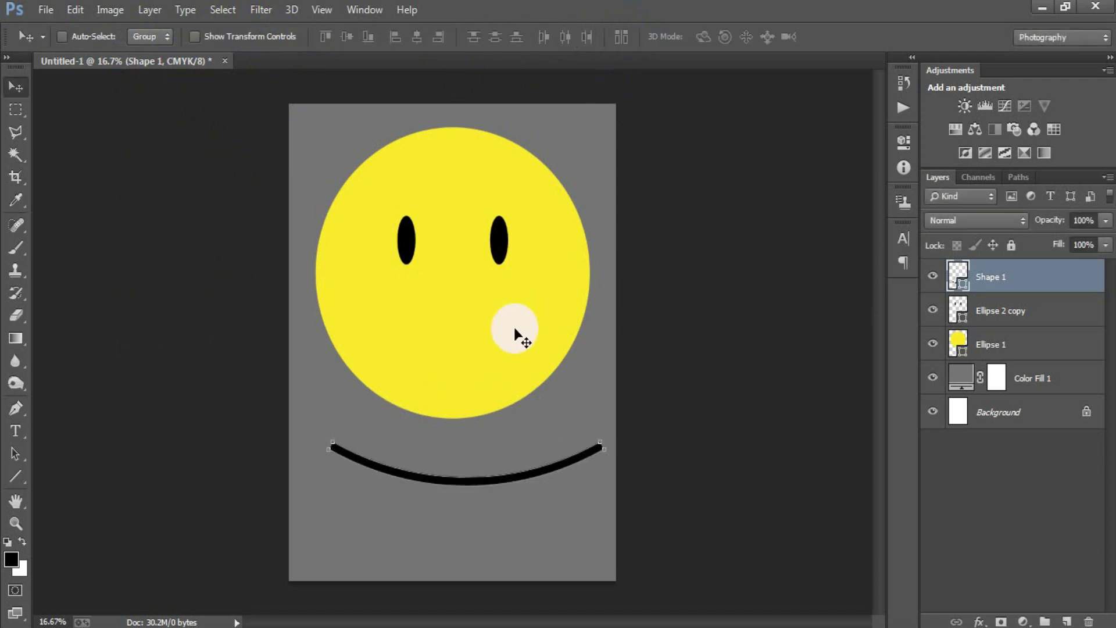
Dismiss the error, then narrow and deepen the smile and place it below the eyes.
{"action": "left_click", "coordinate": [515, 329]}
{"action": "left_click", "coordinate": [571, 261]}
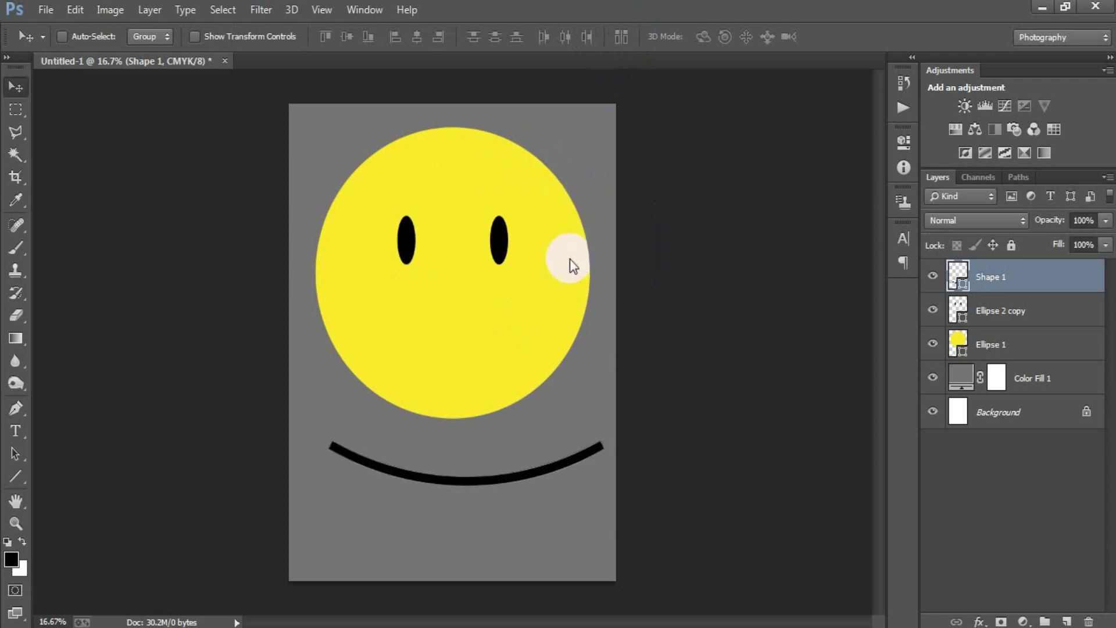
{"action": "key", "text": "ctrl+t"}
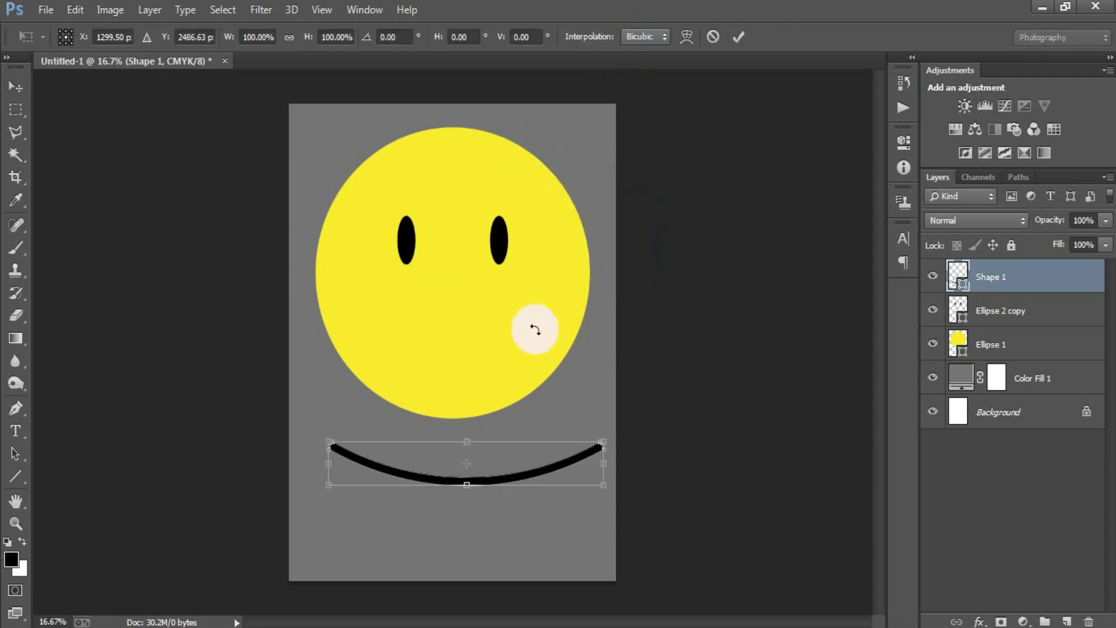
{"action": "left_click", "coordinate": [663, 190]}
{"action": "left_click_drag", "start_coordinate": [474, 486], "coordinate": [467, 498]}
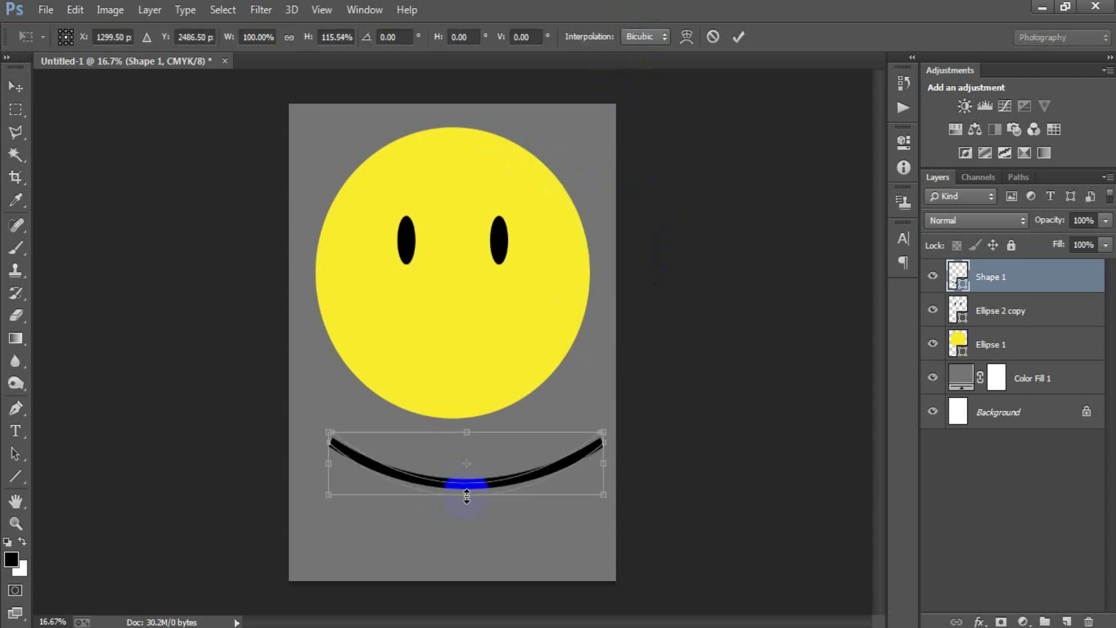
{"action": "left_click_drag", "start_coordinate": [603, 463], "coordinate": [589, 460]}
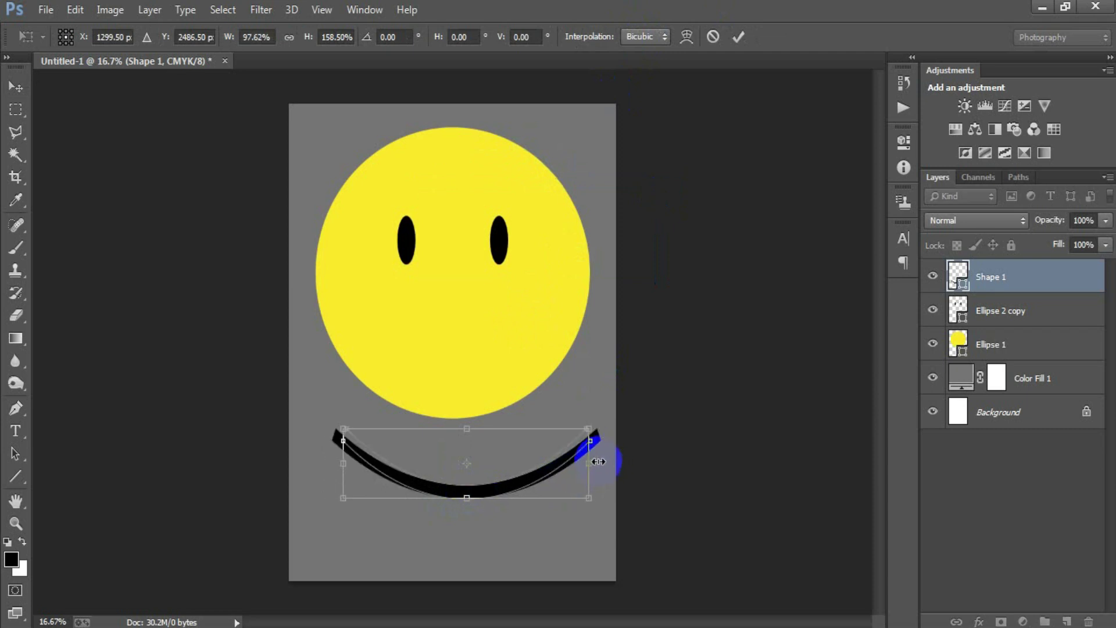
{"action": "mouse_move", "coordinate": [586, 501]}
{"action": "left_mouse_down"}
{"action": "mouse_move", "coordinate": [568, 488]}
{"action": "mouse_move", "coordinate": [515, 362]}
{"action": "mouse_move", "coordinate": [542, 369]}
{"action": "left_mouse_up"}
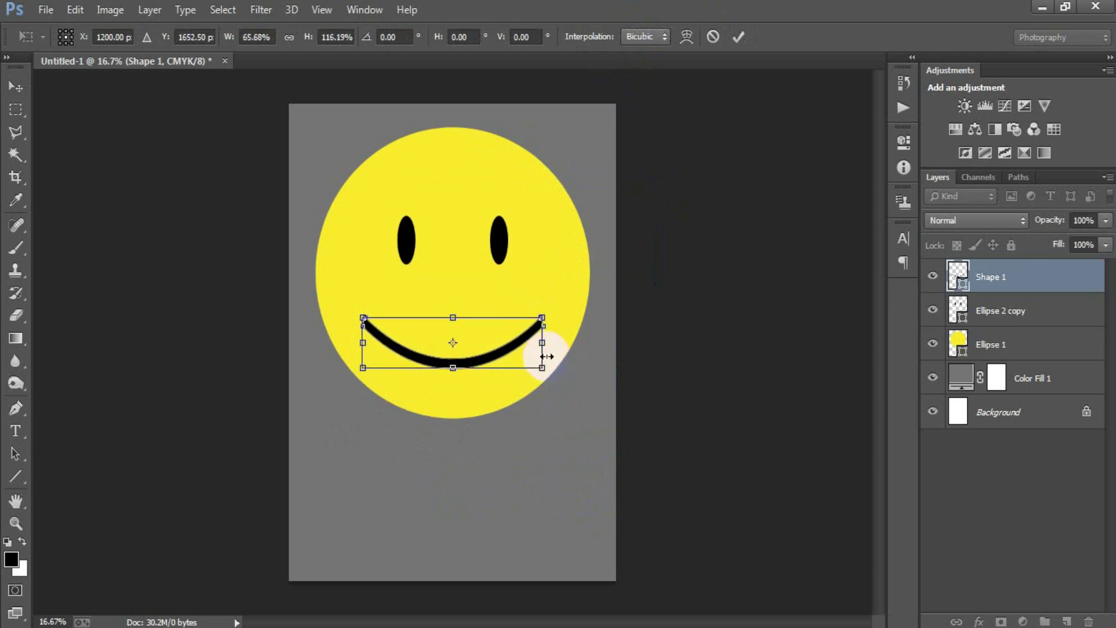
{"action": "left_click_drag", "start_coordinate": [544, 342], "coordinate": [534, 342]}
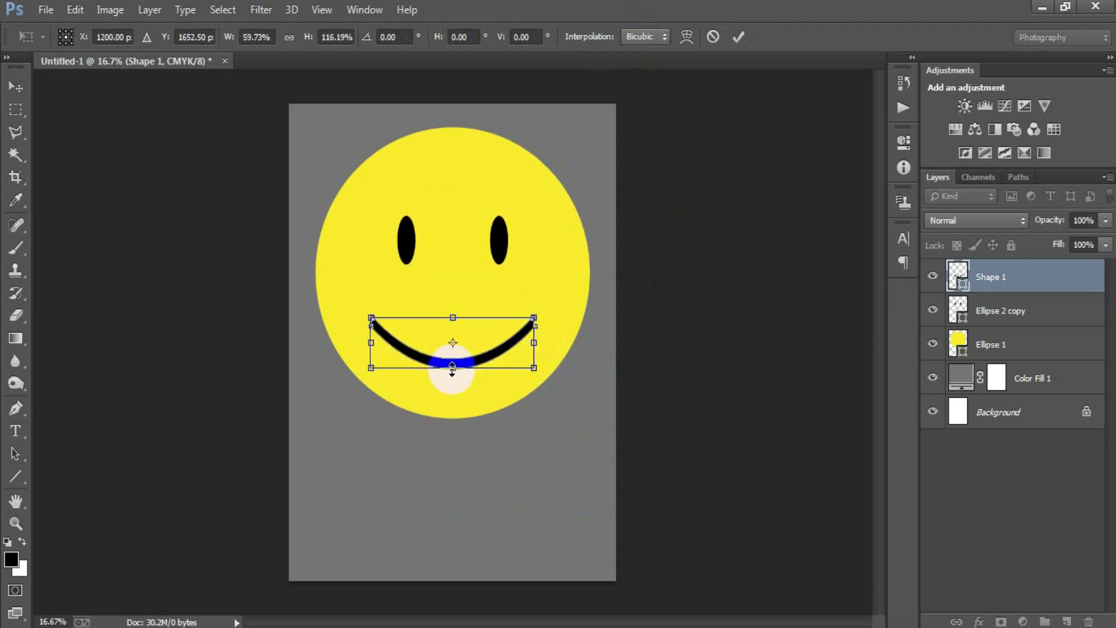
{"action": "left_click_drag", "start_coordinate": [452, 369], "coordinate": [452, 373]}
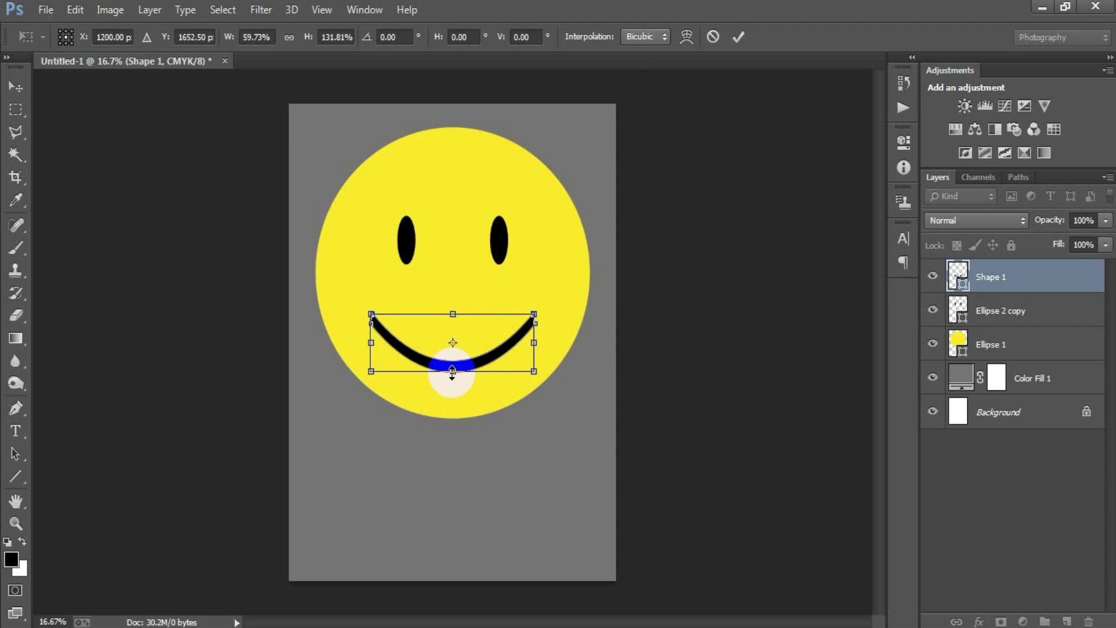
{"action": "left_click", "coordinate": [738, 37]}
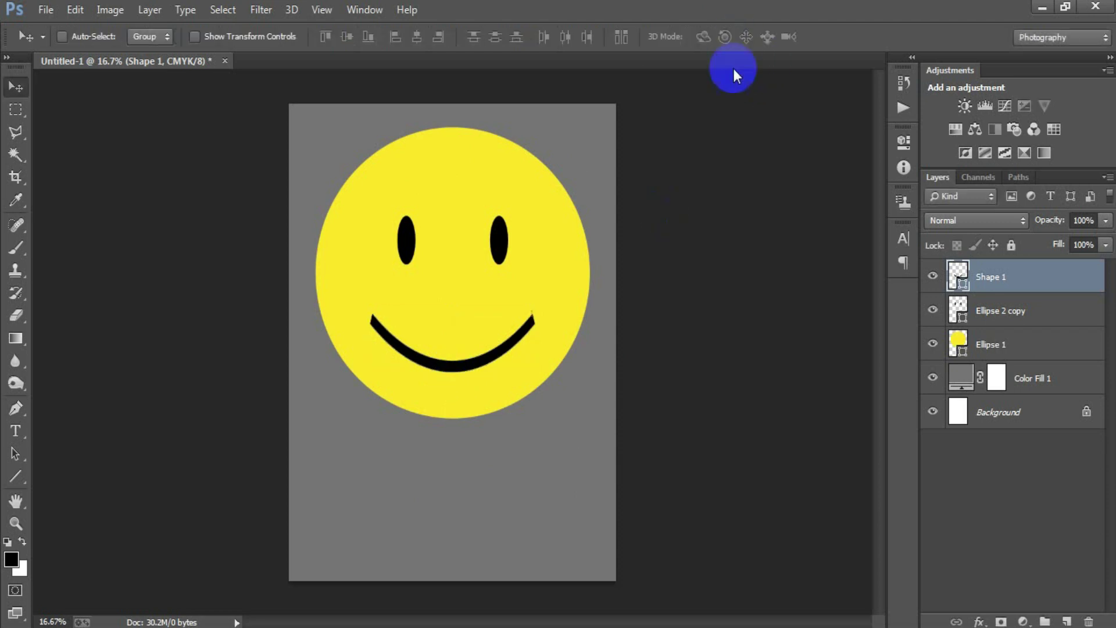
{"action": "left_click", "coordinate": [995, 414], "text": "ctrl"}
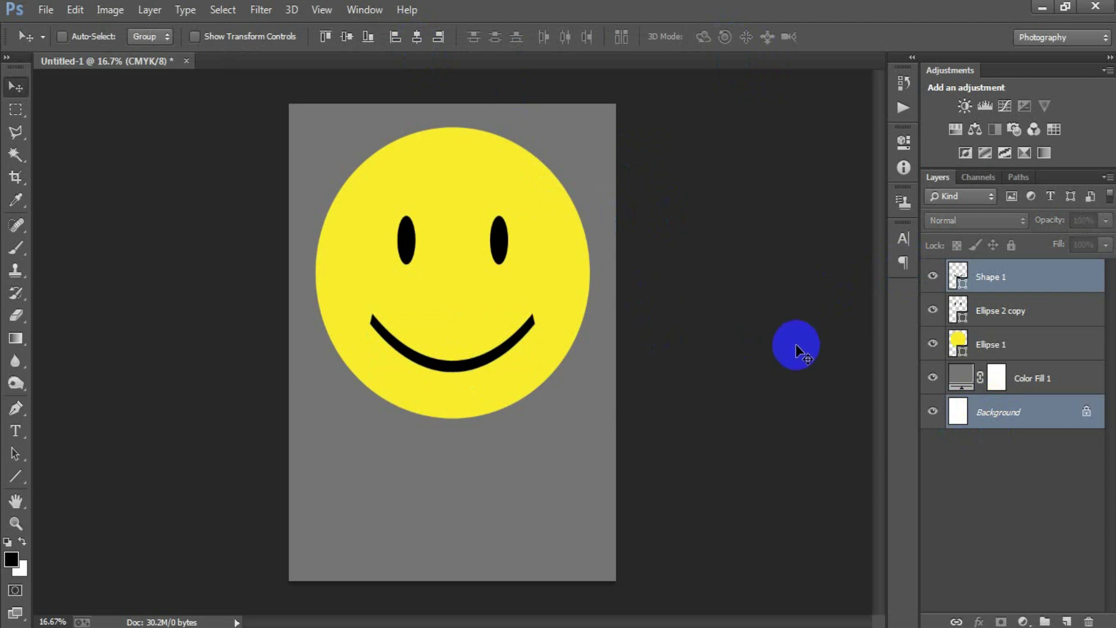
Rasterize and merge the eyes, mouth and yellow circle into one smiley layer.
{"action": "left_click", "coordinate": [1019, 290]}
{"action": "left_click", "coordinate": [1015, 314], "text": "ctrl"}
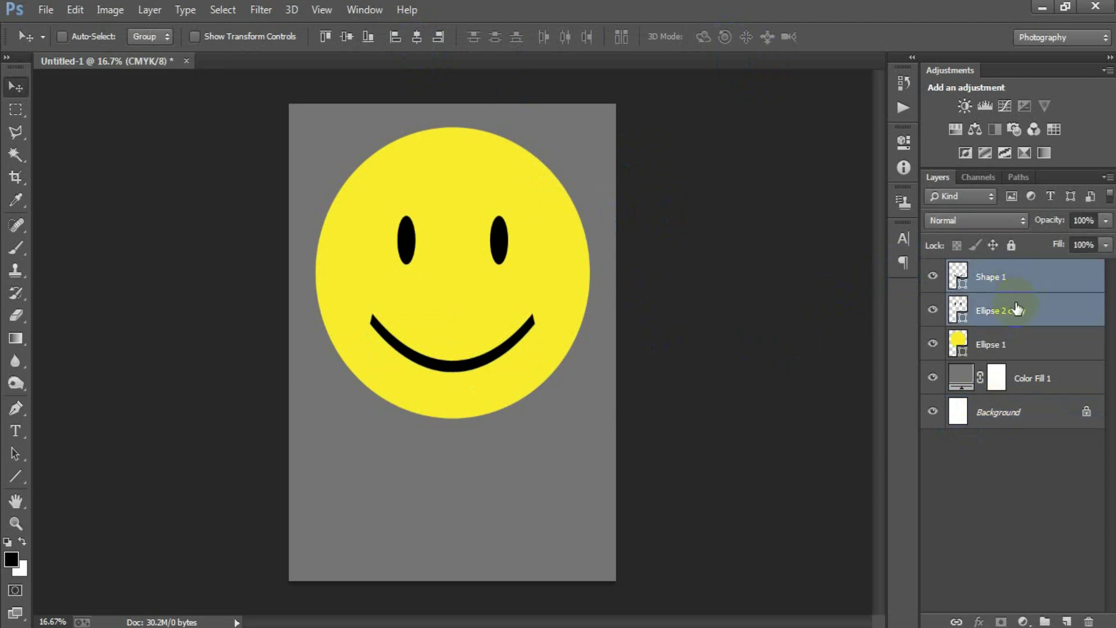
{"action": "key", "text": "ctrl+e"}
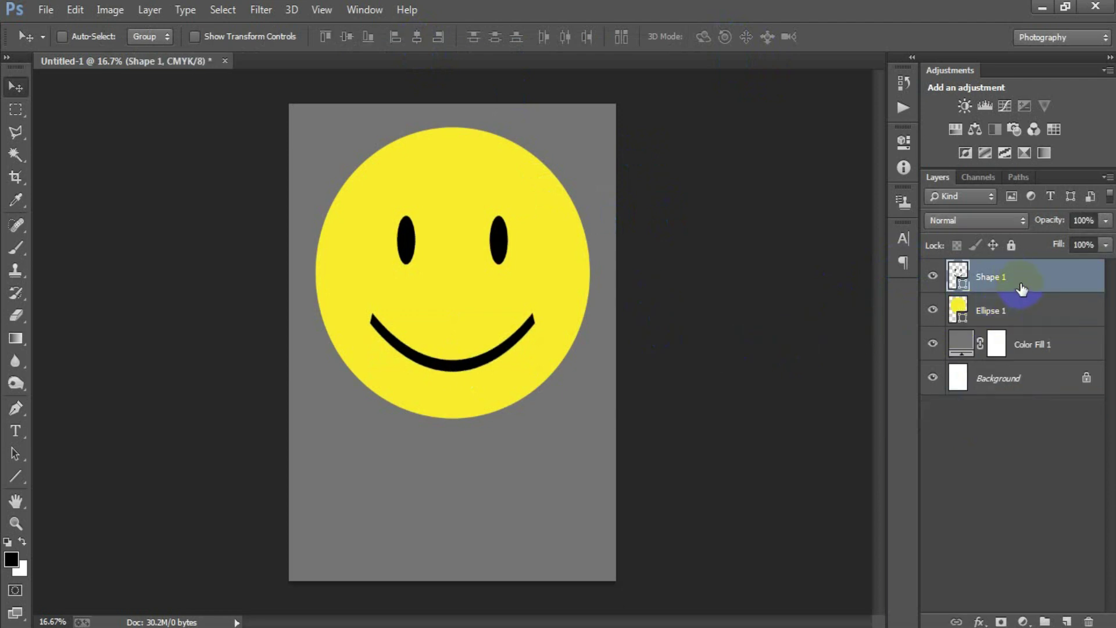
{"action": "left_click", "coordinate": [1017, 312], "text": "ctrl"}
{"action": "right_click", "coordinate": [1025, 305]}
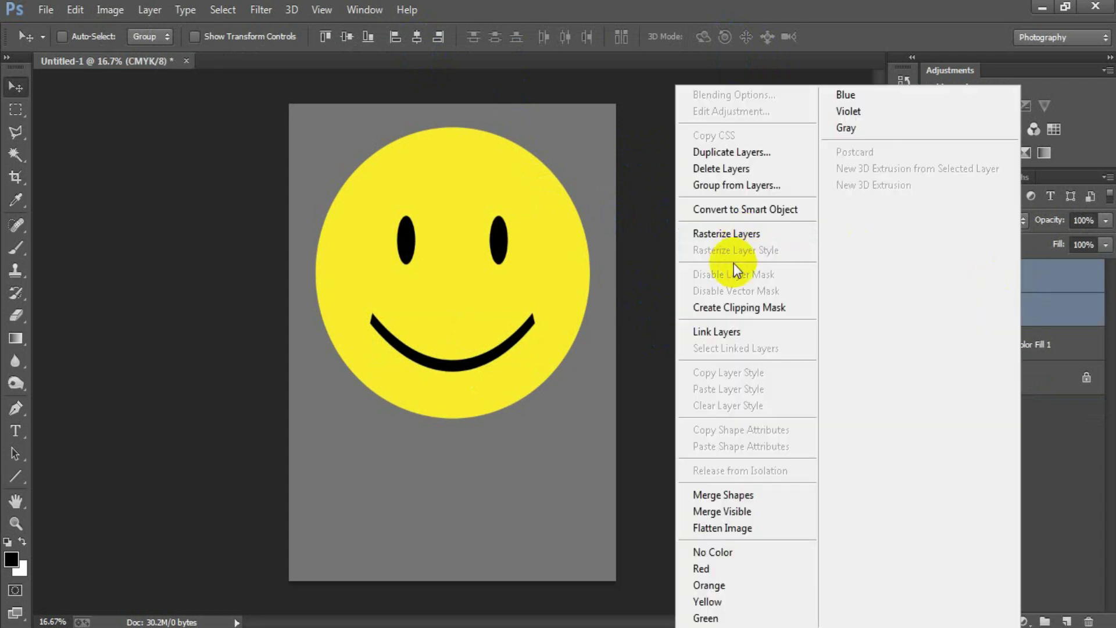
{"action": "left_click", "coordinate": [741, 235]}
{"action": "left_click", "coordinate": [932, 276]}
{"action": "left_click", "coordinate": [932, 310]}
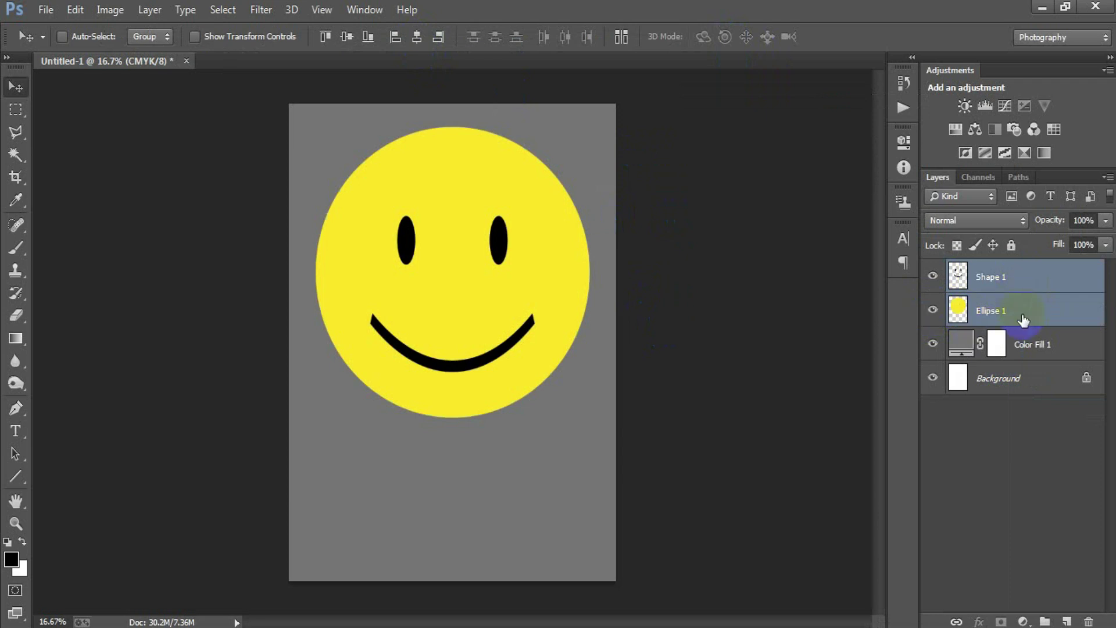
{"action": "key", "text": "ctrl+e"}
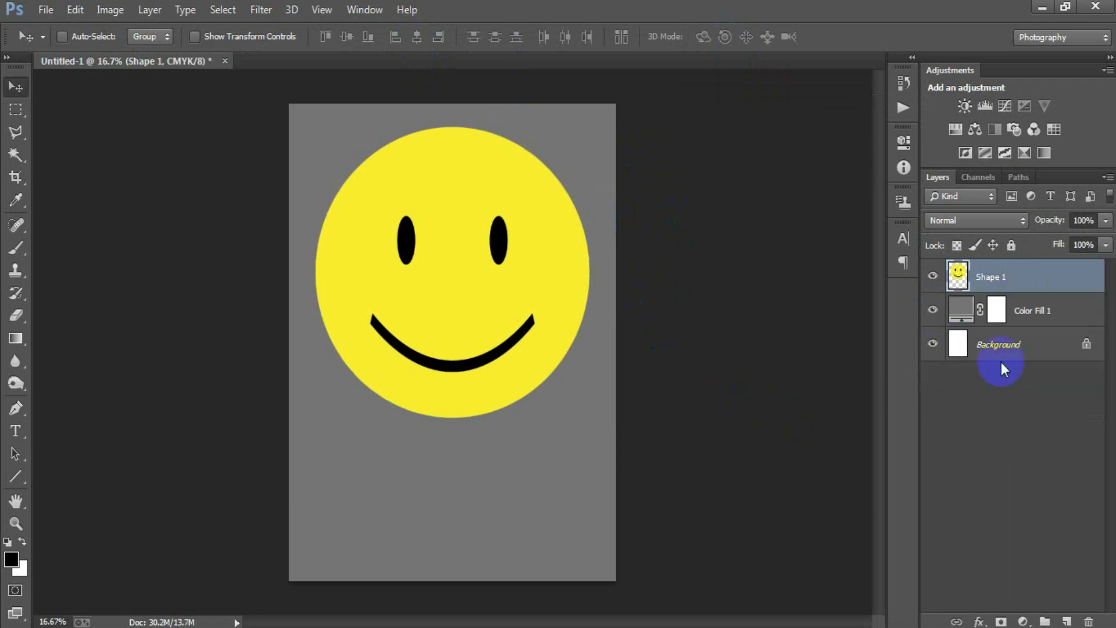
{"action": "left_click", "coordinate": [998, 346]}
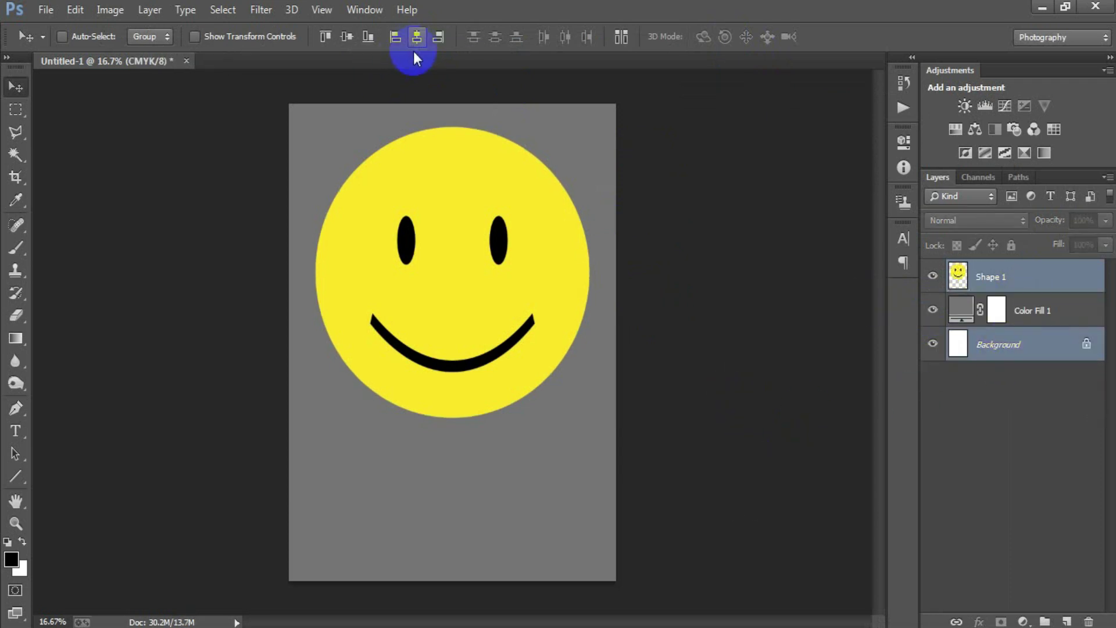
{"action": "left_click", "coordinate": [998, 280]}
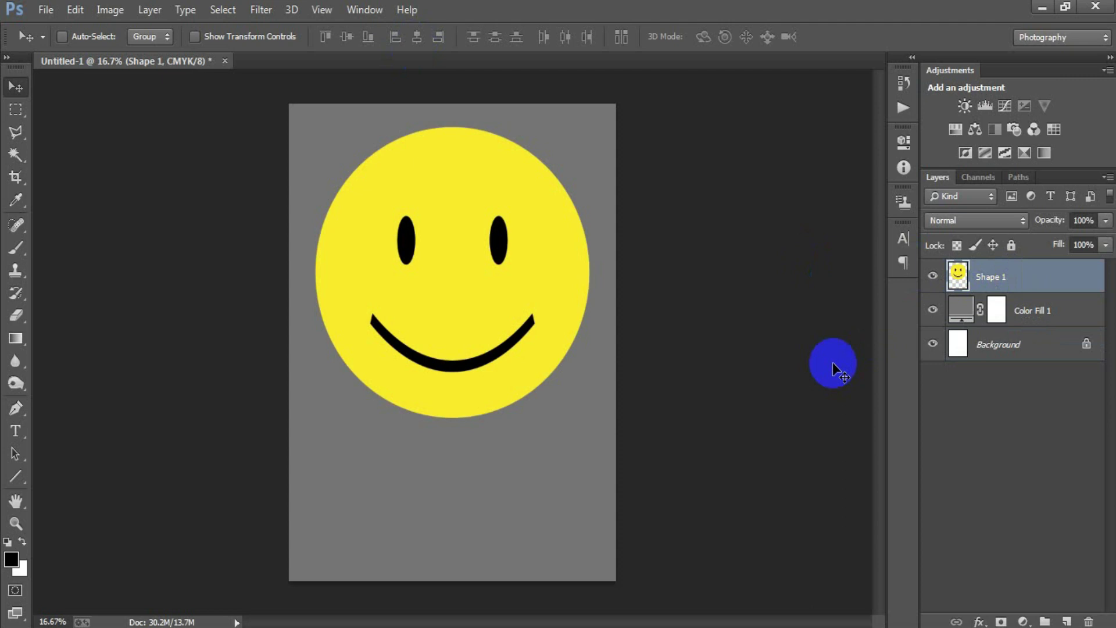
Scale the merged smiley down to about 91% around its centre.
{"action": "key", "text": "ctrl+t"}
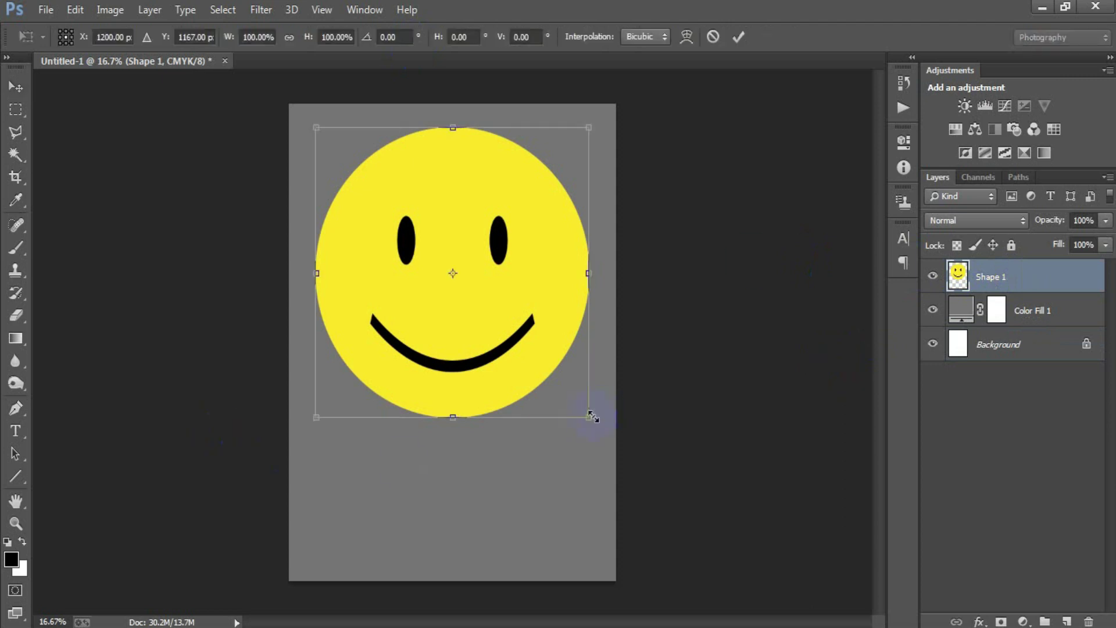
{"action": "left_click_drag", "start_coordinate": [587, 418], "coordinate": [577, 403]}
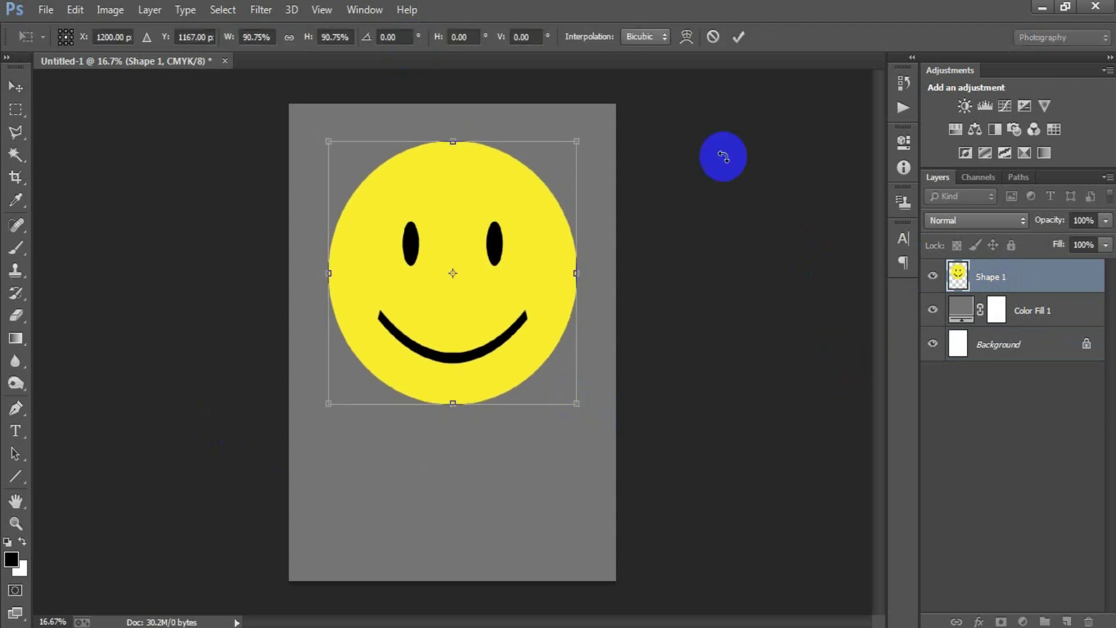
{"action": "left_click", "coordinate": [740, 38]}
{"action": "left_click", "coordinate": [45, 9]}
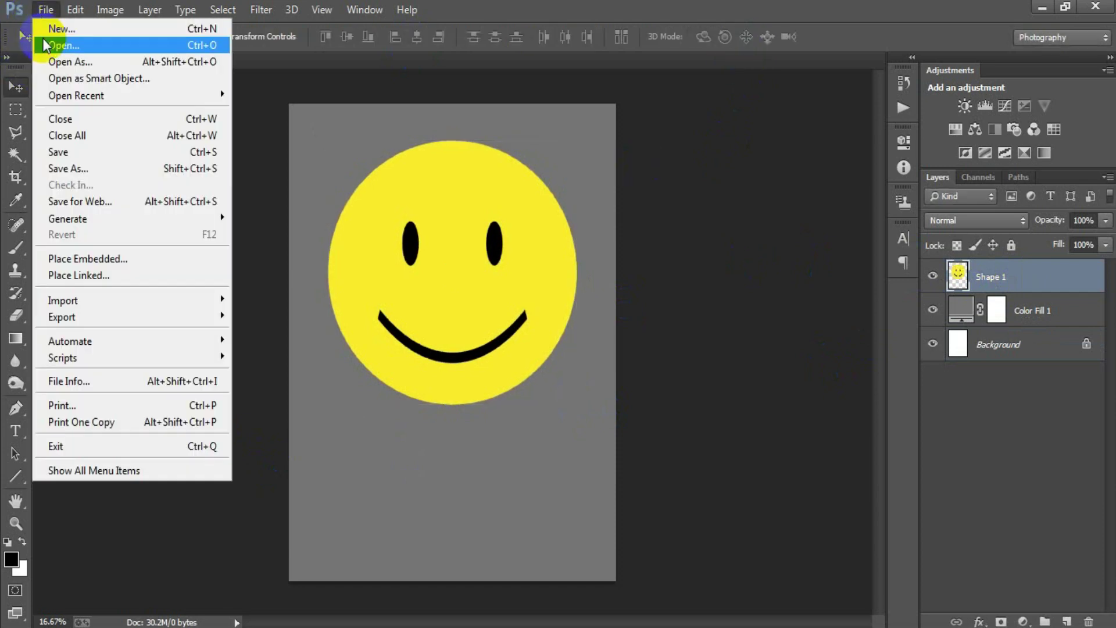
Open the tree silhouette EPS rasterized at 300 ppi and dock it as a tab.
{"action": "left_click", "coordinate": [43, 38]}
{"action": "left_click", "coordinate": [604, 139]}
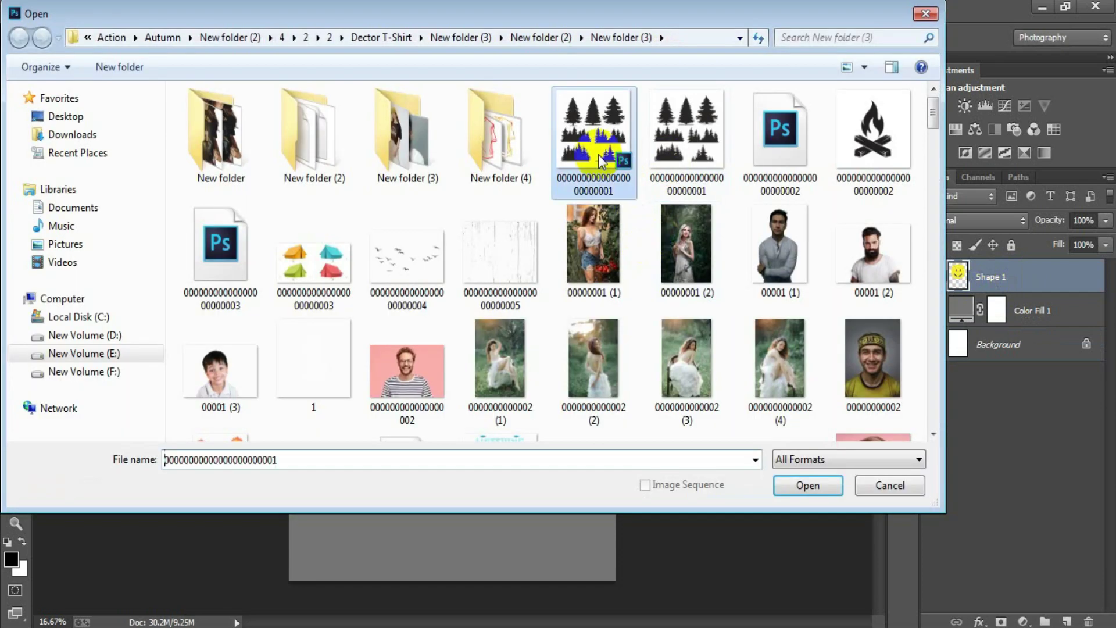
{"action": "left_click", "coordinate": [791, 486]}
{"action": "left_click_drag", "start_coordinate": [498, 269], "coordinate": [434, 274]}
{"action": "type", "text": "300"}
{"action": "key", "text": "Return"}
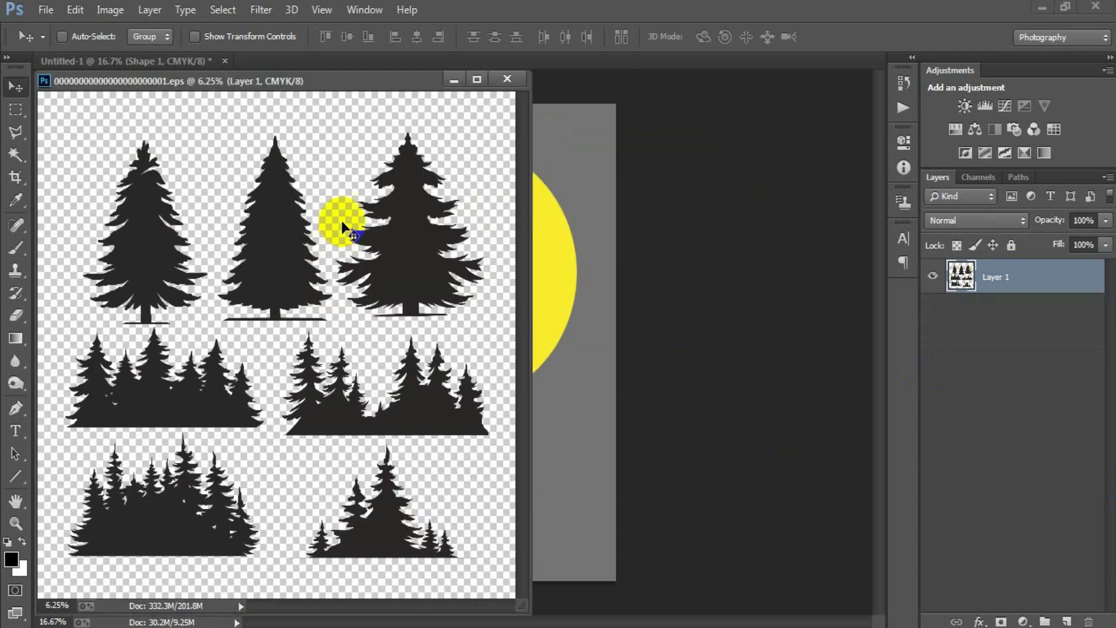
{"action": "left_click_drag", "start_coordinate": [366, 78], "coordinate": [514, 67]}
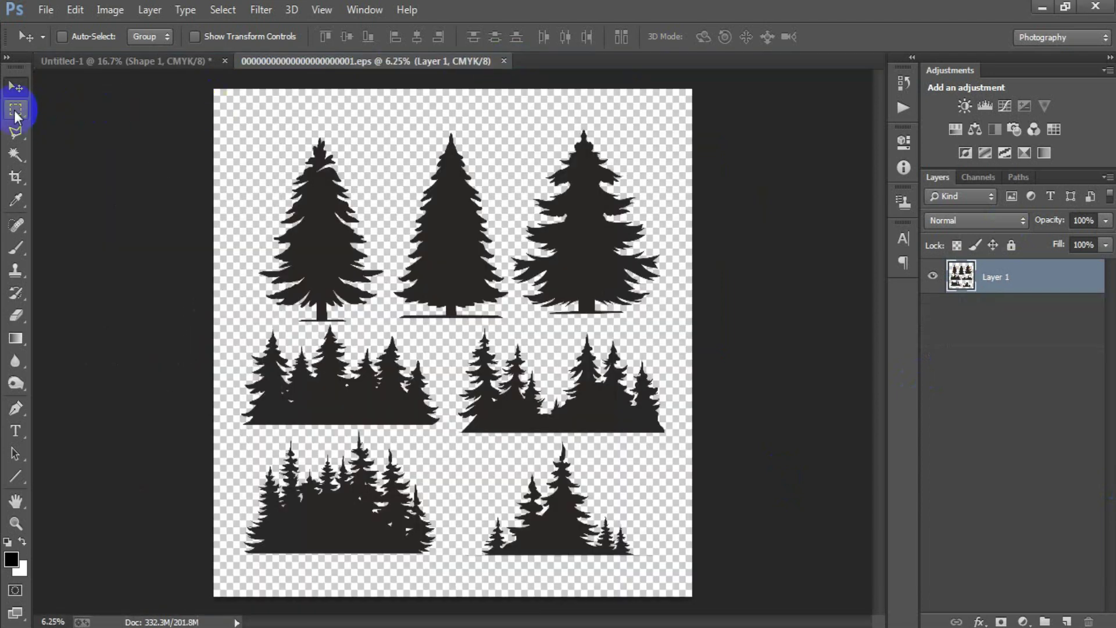
{"action": "left_click", "coordinate": [15, 109]}
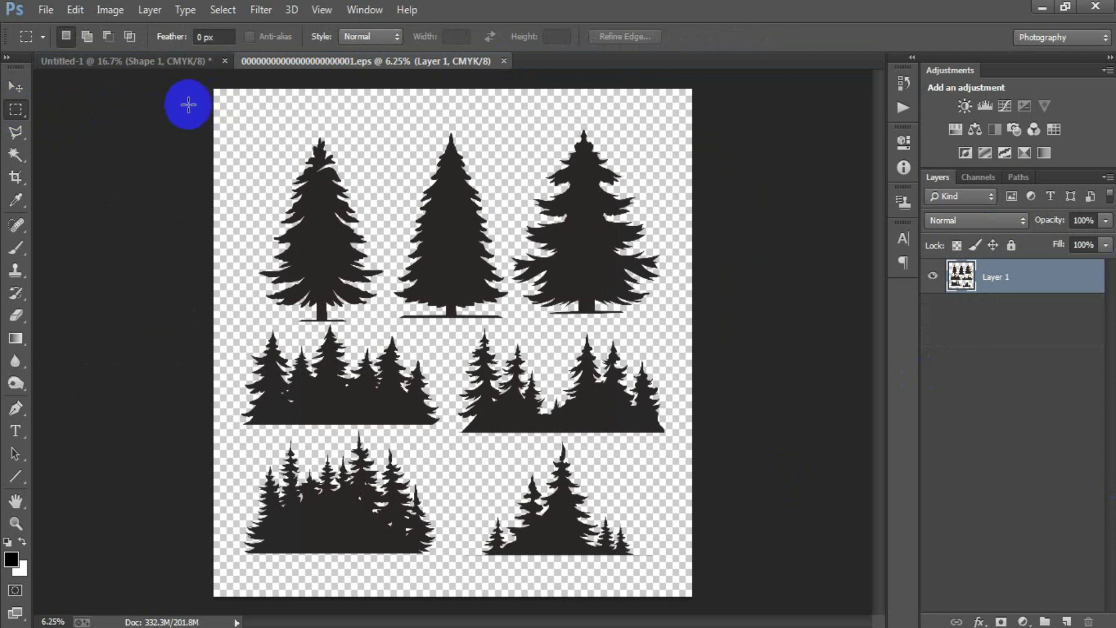
Bring the leftmost pine into the smiley document, scaled to about 43%, tilted, left of the moon.
{"action": "left_click_drag", "start_coordinate": [213, 90], "coordinate": [390, 326]}
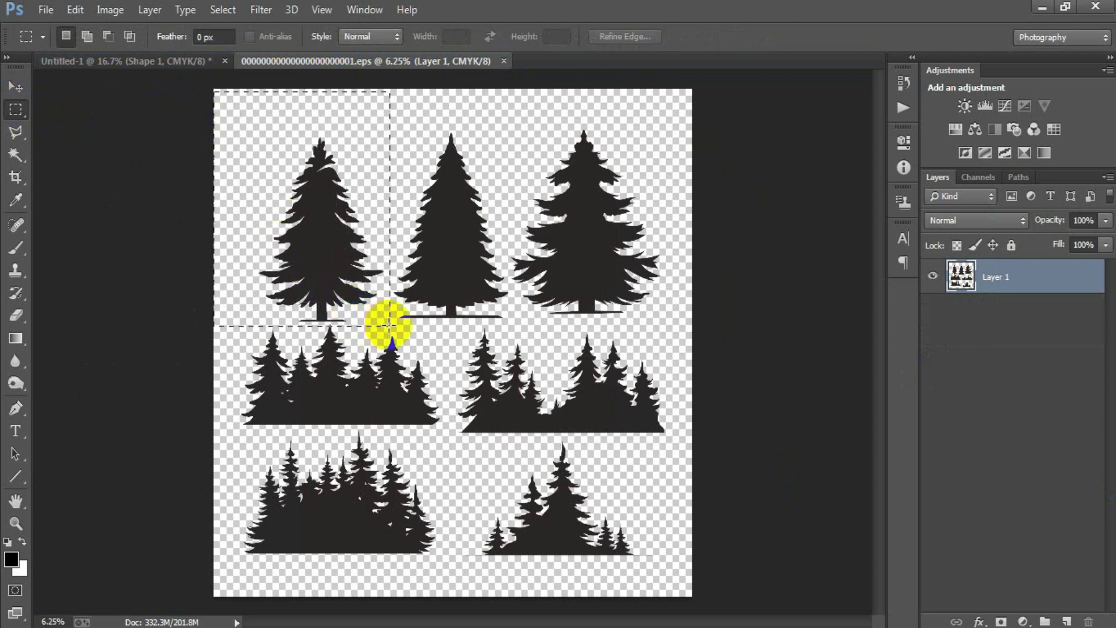
{"action": "left_click", "coordinate": [15, 87]}
{"action": "mouse_move", "coordinate": [282, 227]}
{"action": "left_mouse_down"}
{"action": "mouse_move", "coordinate": [298, 301]}
{"action": "mouse_move", "coordinate": [329, 349]}
{"action": "left_mouse_up"}
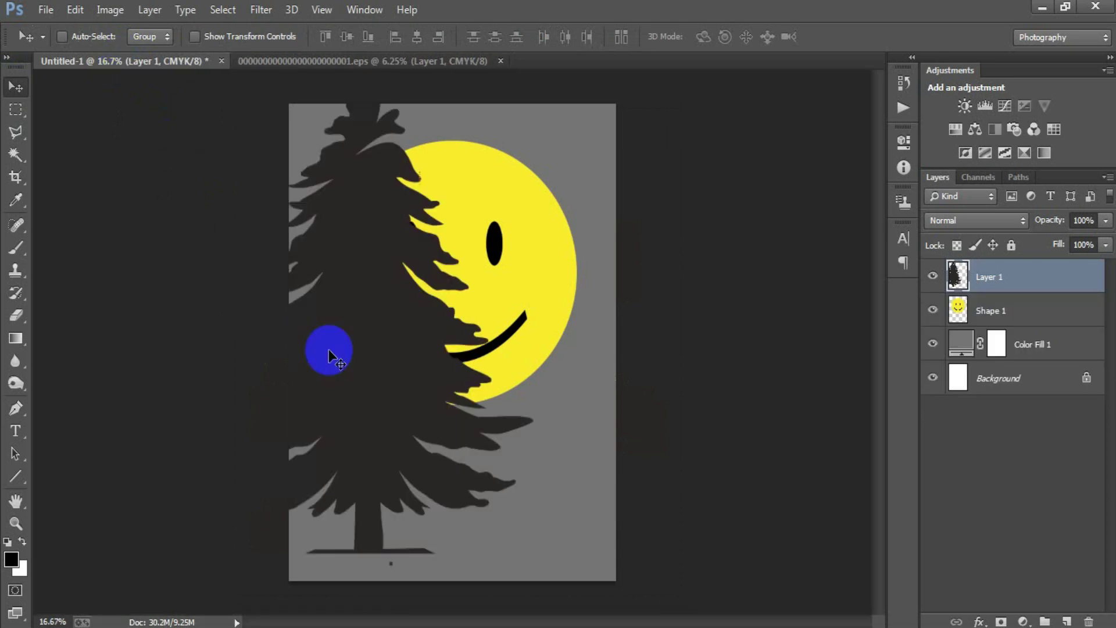
{"action": "key", "text": "ctrl+t"}
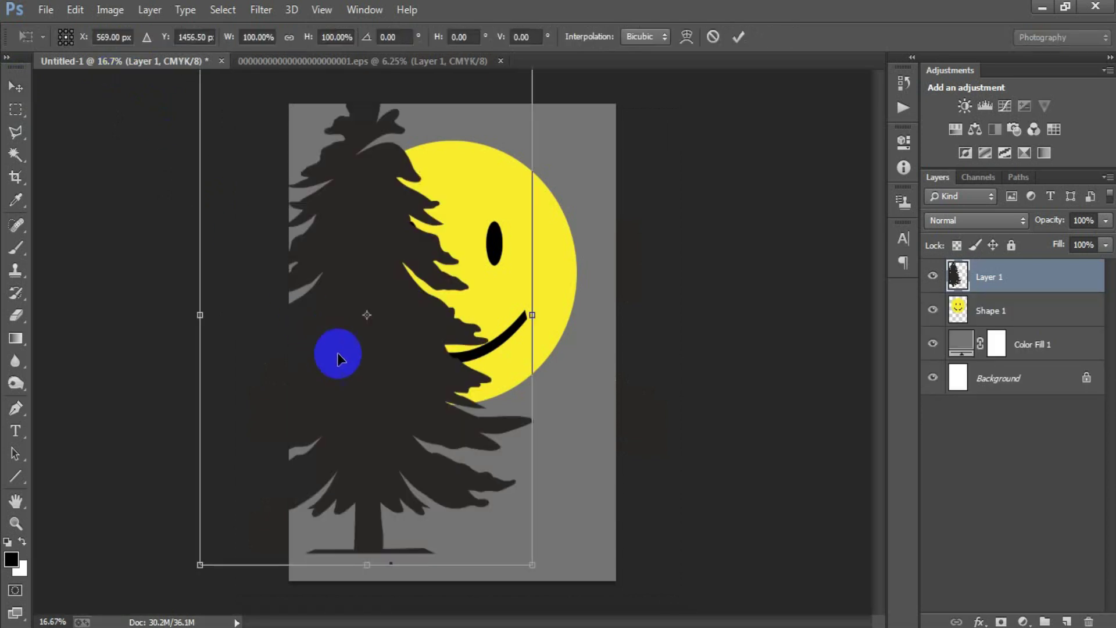
{"action": "left_click_drag", "start_coordinate": [533, 570], "coordinate": [444, 424]}
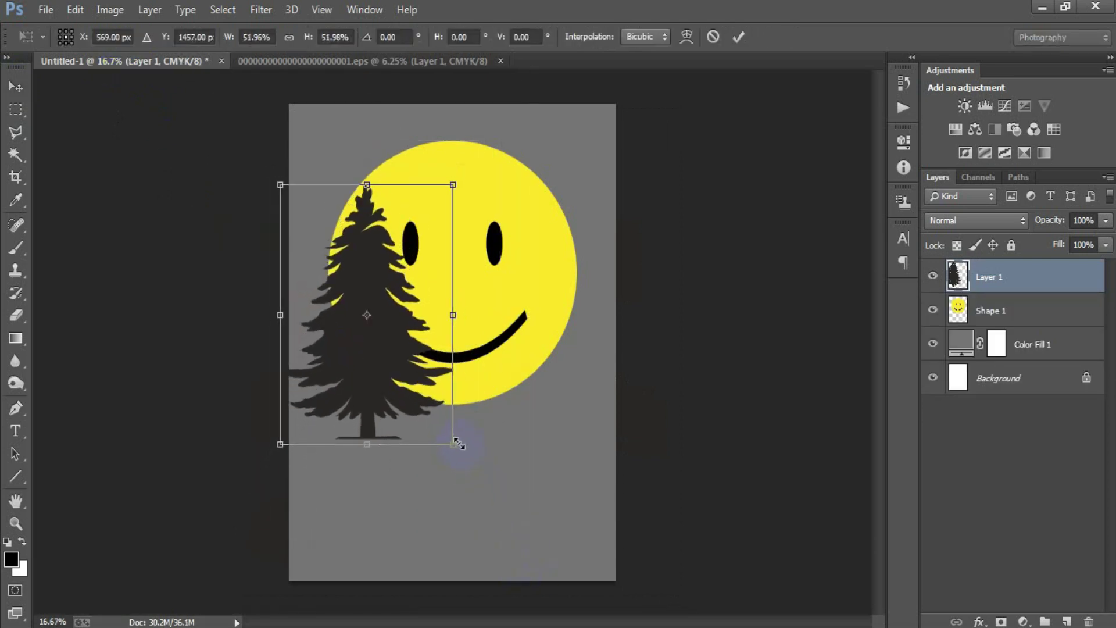
{"action": "left_click_drag", "start_coordinate": [376, 346], "coordinate": [326, 326]}
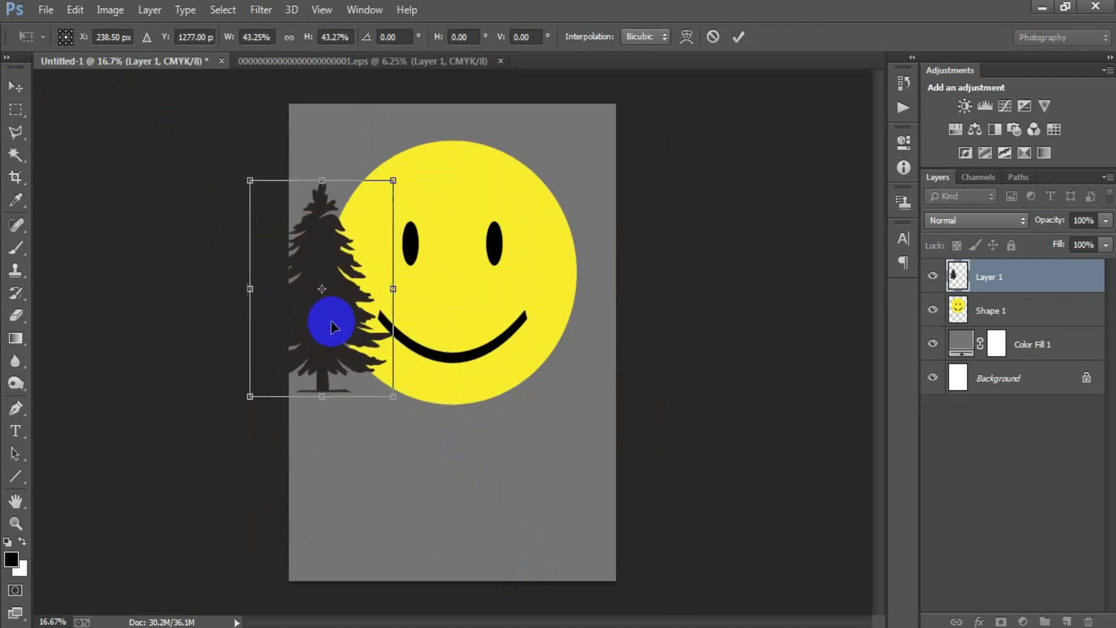
{"action": "left_click_drag", "start_coordinate": [425, 404], "coordinate": [419, 412]}
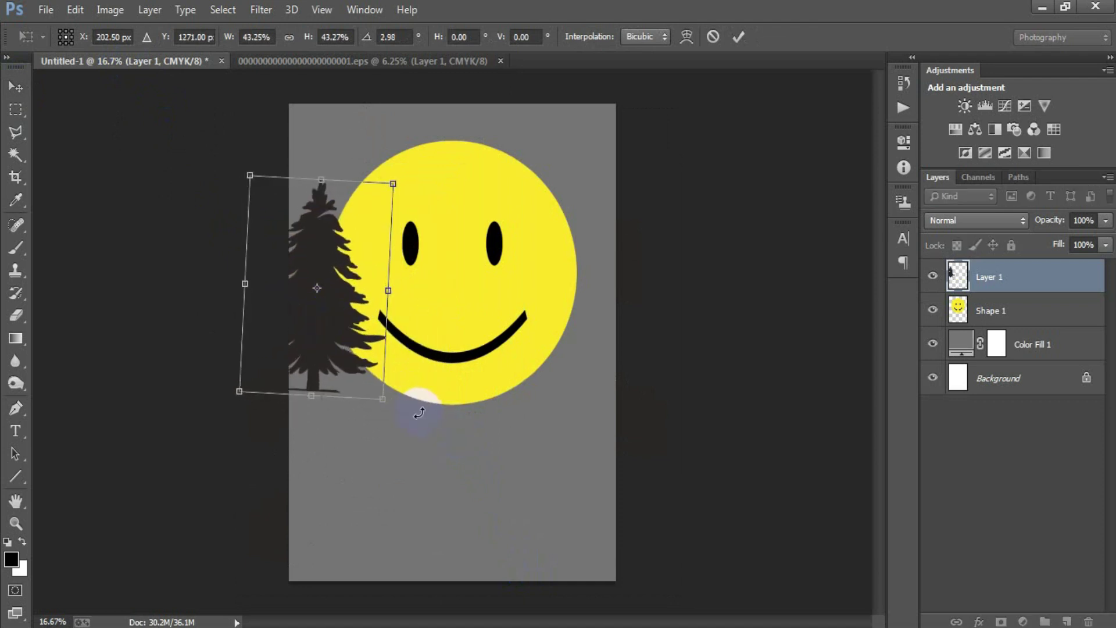
{"action": "left_click_drag", "start_coordinate": [329, 350], "coordinate": [329, 343]}
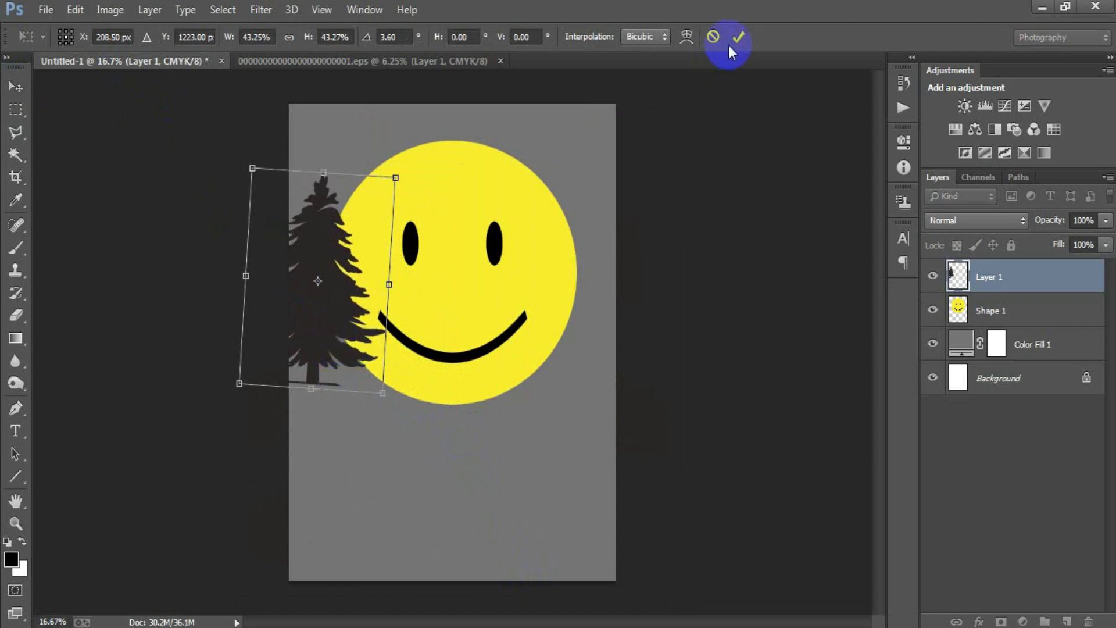
{"action": "key", "text": "Return"}
{"action": "left_click", "coordinate": [368, 63]}
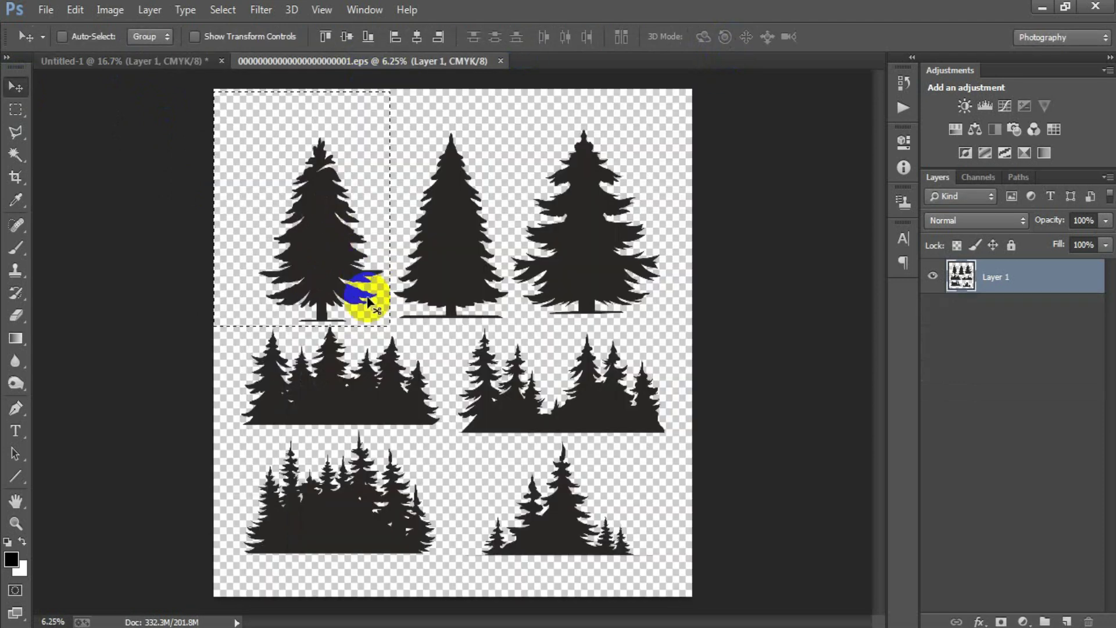
Marquee the middle pine on the tree sheet and drag it into the smiley document.
{"action": "left_click", "coordinate": [16, 109]}
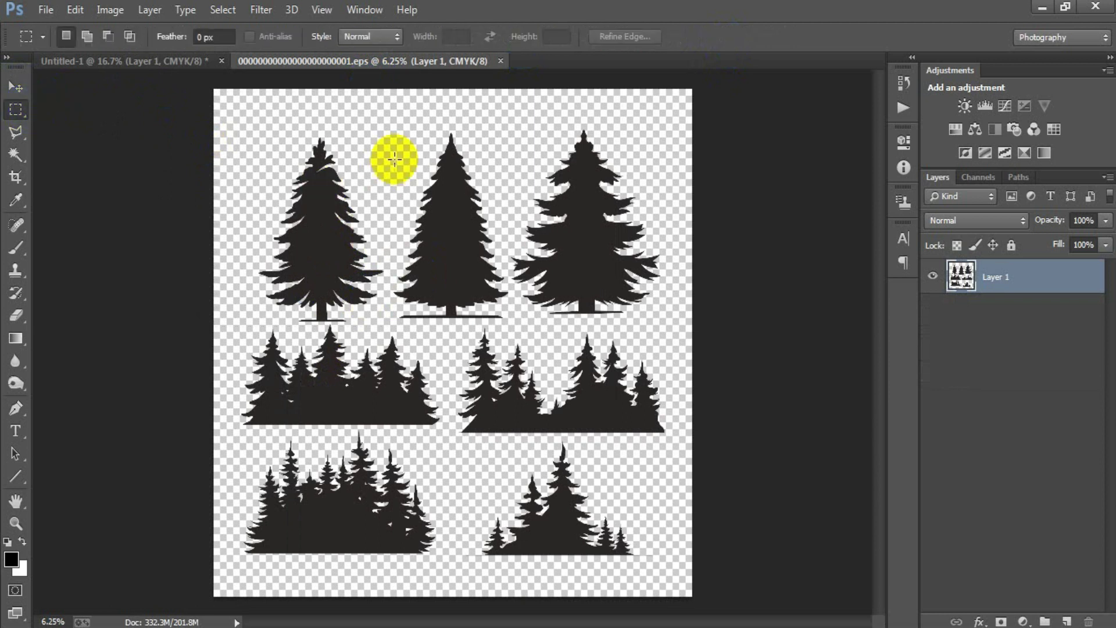
{"action": "mouse_move", "coordinate": [379, 108]}
{"action": "left_mouse_down"}
{"action": "mouse_move", "coordinate": [443, 319]}
{"action": "mouse_move", "coordinate": [510, 326]}
{"action": "left_mouse_up"}
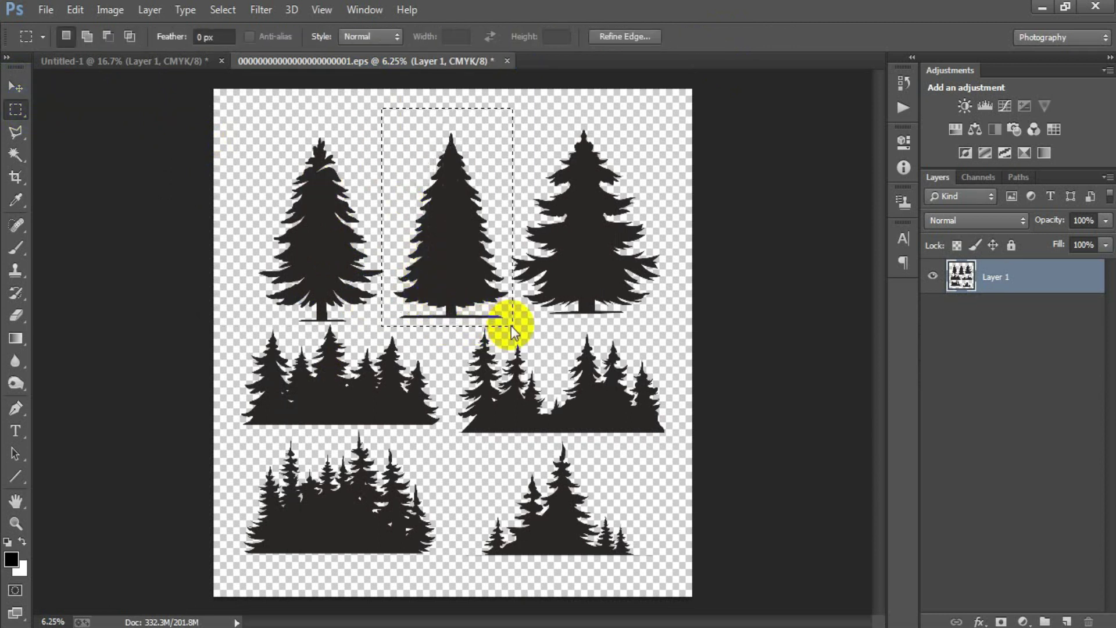
{"action": "left_click_drag", "start_coordinate": [511, 325], "coordinate": [515, 326]}
{"action": "right_click", "coordinate": [432, 238]}
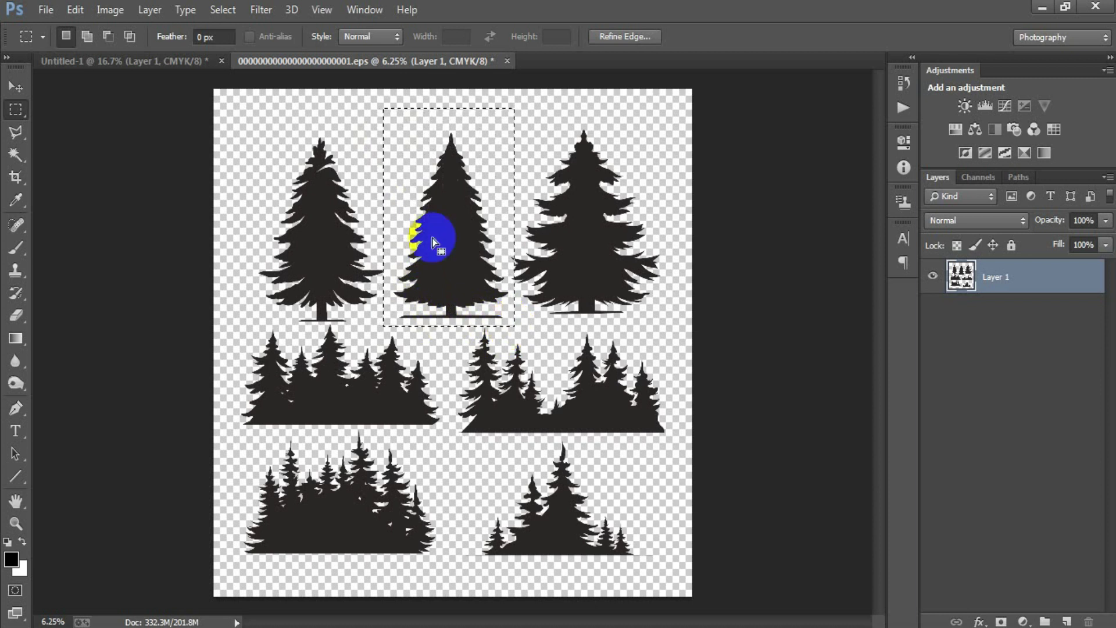
{"action": "left_click", "coordinate": [20, 92]}
{"action": "left_click_drag", "start_coordinate": [430, 227], "coordinate": [194, 73]}
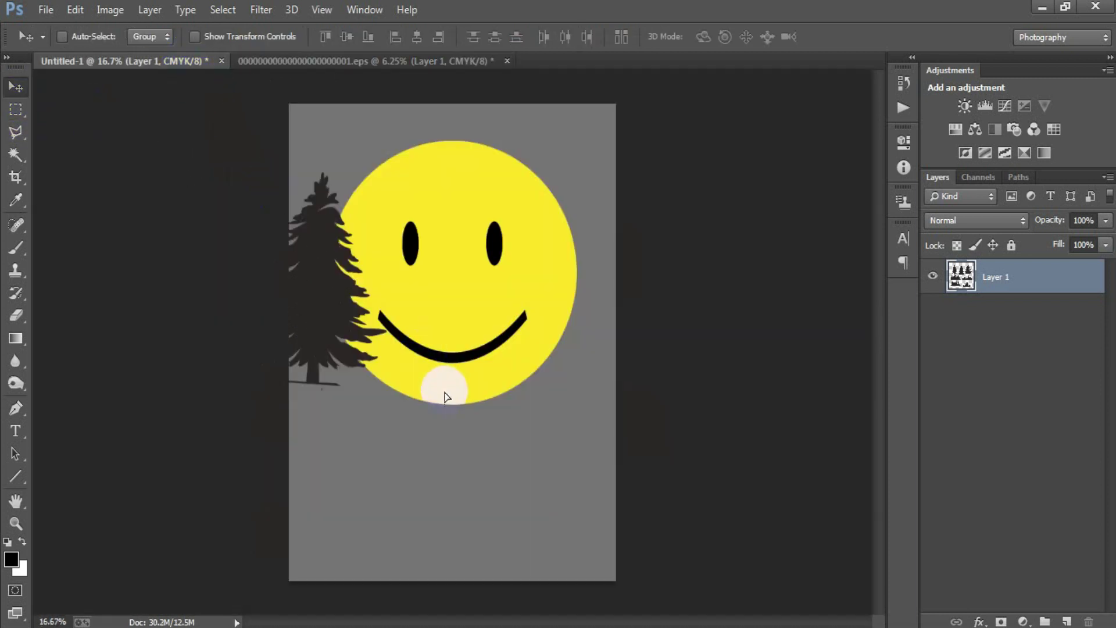
{"action": "left_click_drag", "start_coordinate": [194, 72], "coordinate": [444, 391]}
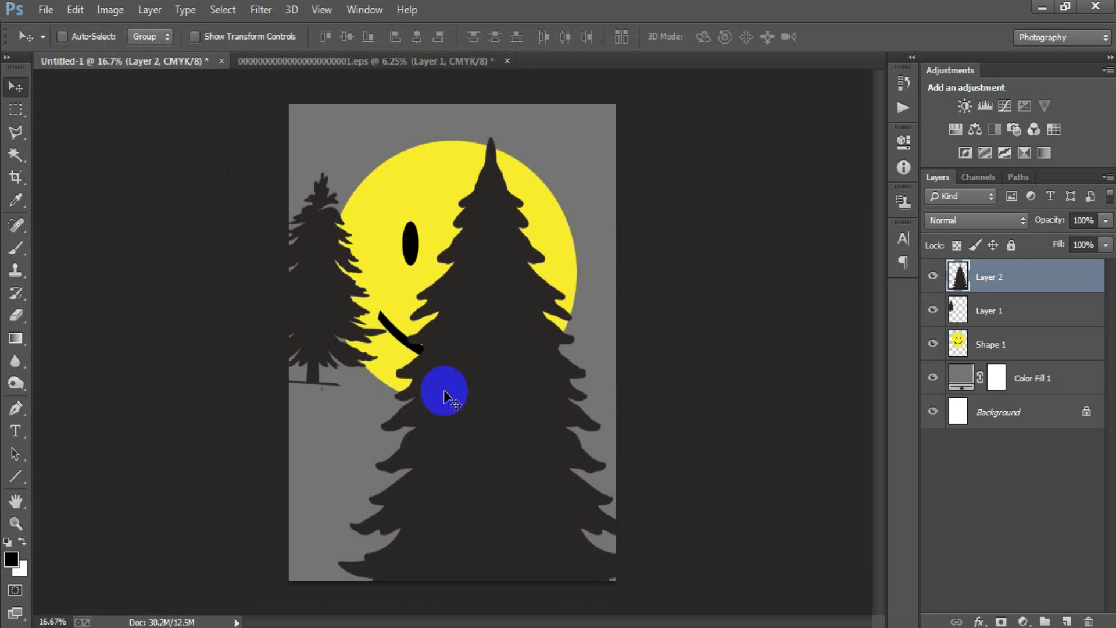
Scale the second pine to about 33% and place it at the moon's lower left.
{"action": "key", "text": "ctrl+t"}
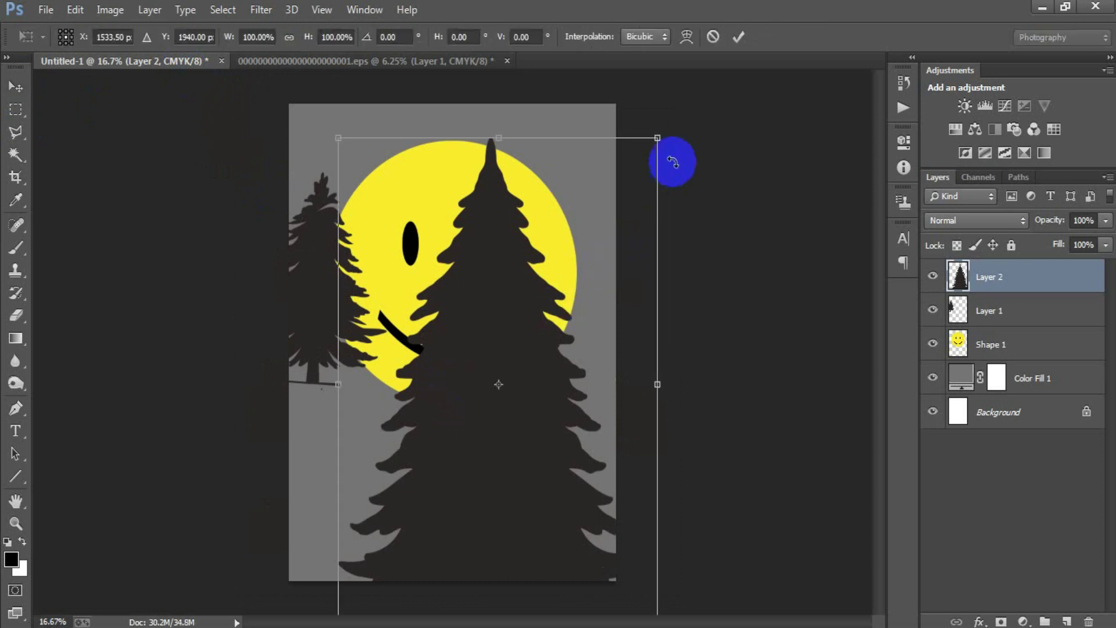
{"action": "left_click_drag", "start_coordinate": [657, 138], "coordinate": [546, 311]}
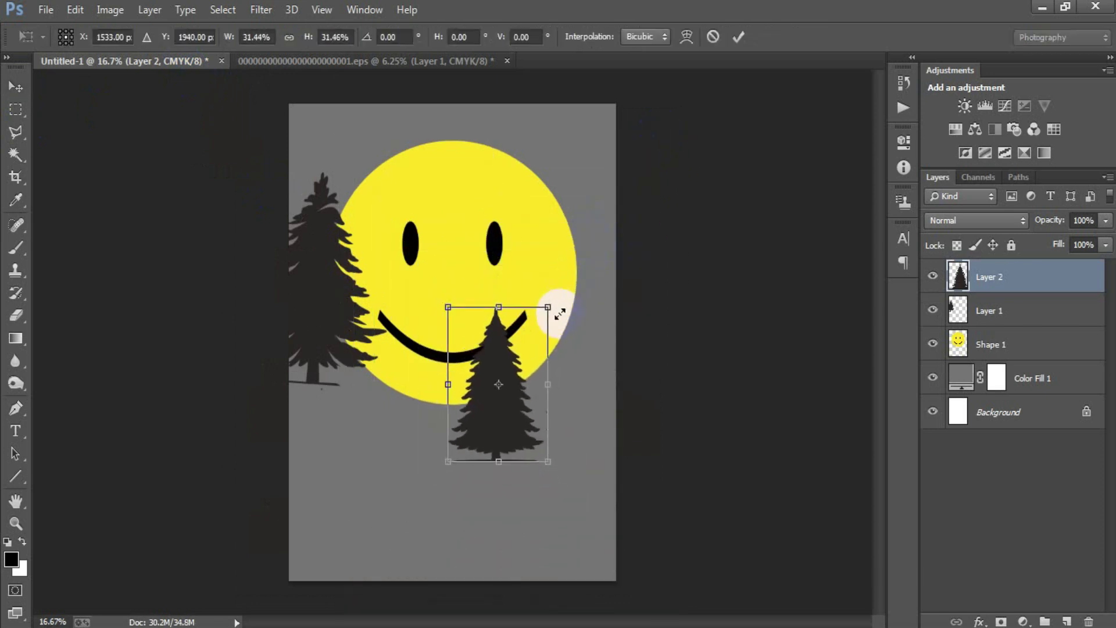
{"action": "left_click_drag", "start_coordinate": [496, 434], "coordinate": [375, 431]}
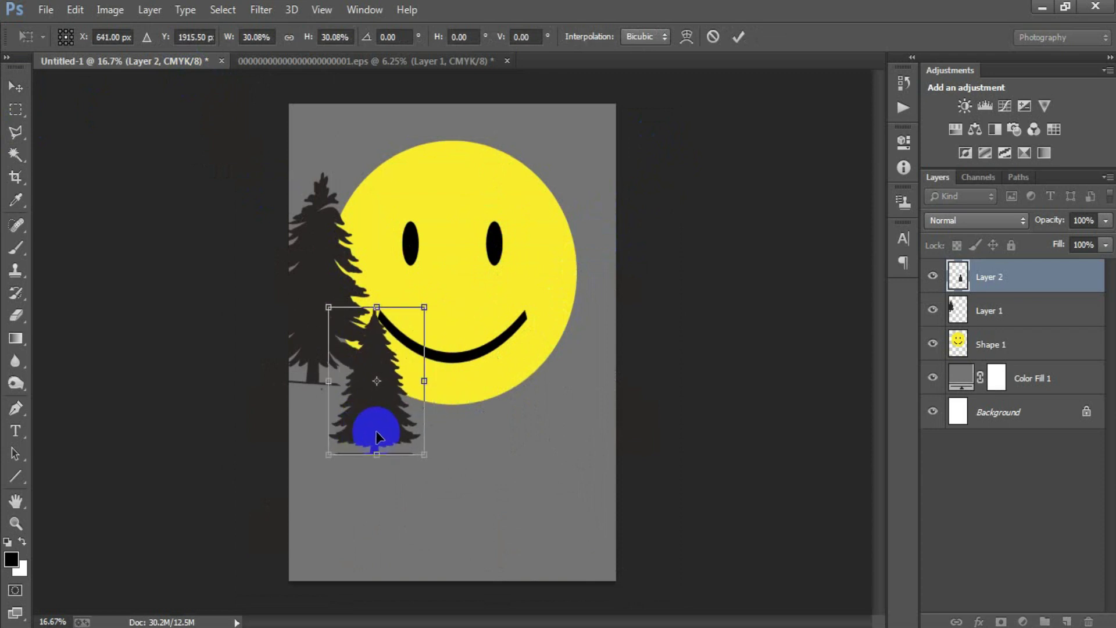
{"action": "left_click_drag", "start_coordinate": [375, 432], "coordinate": [367, 418]}
{"action": "mouse_move", "coordinate": [425, 443]}
{"action": "left_mouse_down"}
{"action": "mouse_move", "coordinate": [434, 457]}
{"action": "mouse_move", "coordinate": [383, 414]}
{"action": "mouse_move", "coordinate": [395, 414]}
{"action": "left_mouse_up"}
{"action": "key", "text": "Return"}
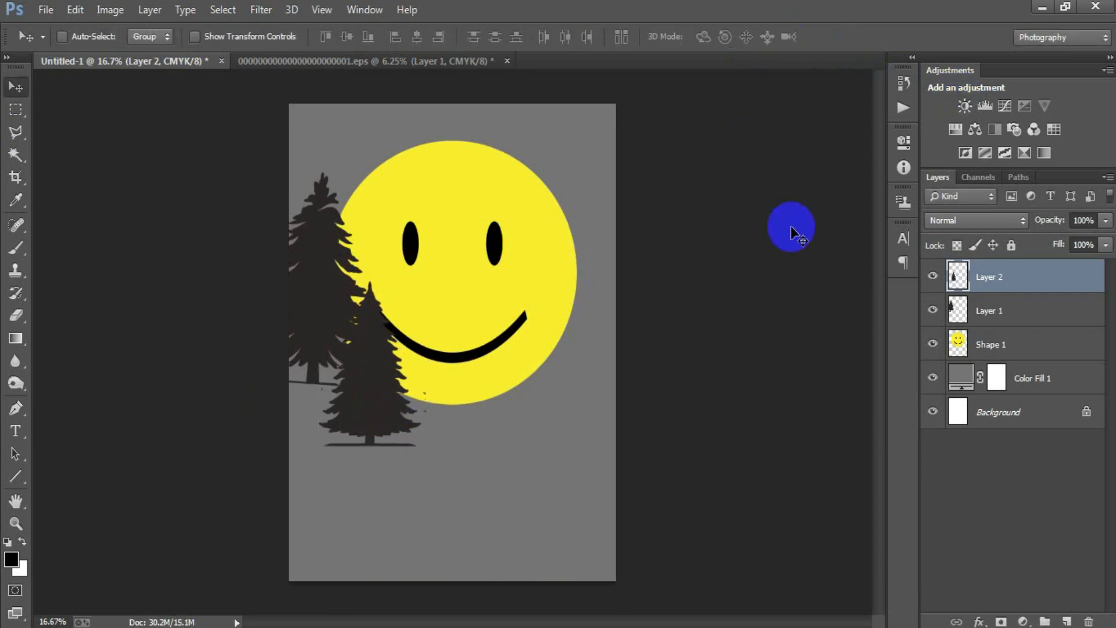
Duplicate the pine several times toward the right and enlarge the newest copy slightly.
{"action": "mouse_move", "coordinate": [385, 382]}
{"action": "left_mouse_down"}
{"action": "mouse_move", "coordinate": [427, 443]}
{"action": "mouse_move", "coordinate": [472, 449]}
{"action": "left_mouse_up"}
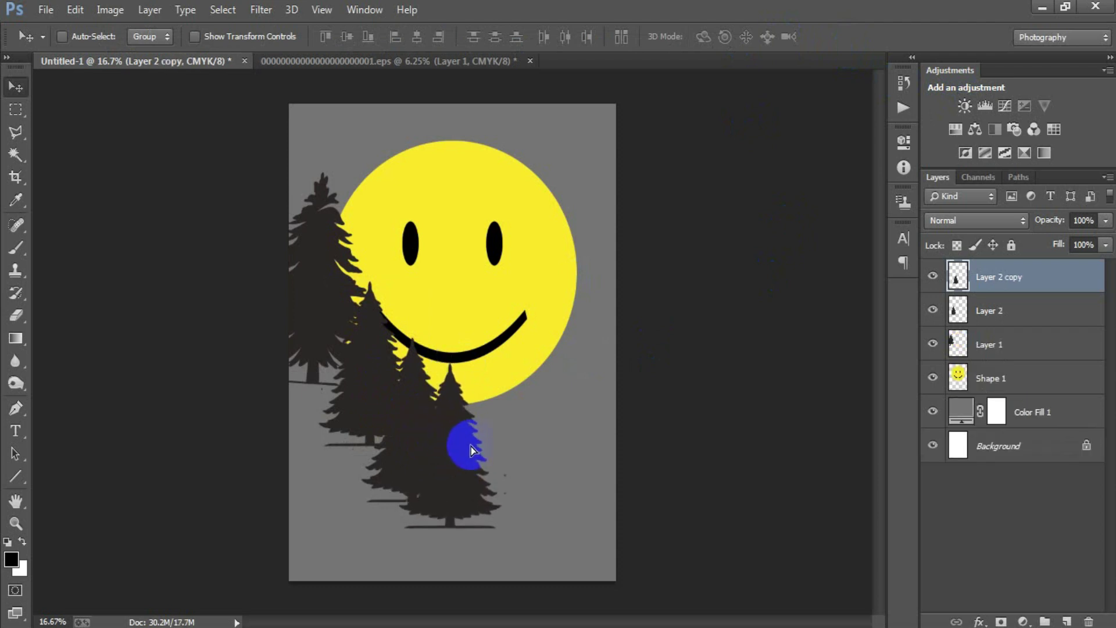
{"action": "mouse_move", "coordinate": [470, 445]}
{"action": "left_mouse_down"}
{"action": "mouse_move", "coordinate": [510, 419]}
{"action": "mouse_move", "coordinate": [527, 384]}
{"action": "left_mouse_up"}
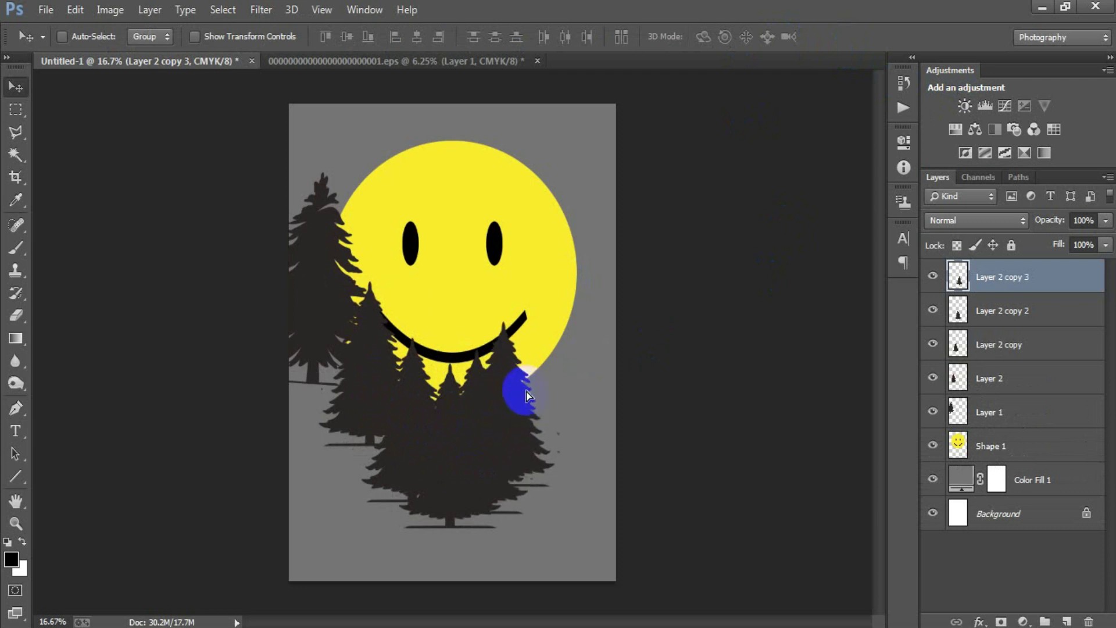
{"action": "key", "text": "ctrl+j"}
{"action": "key", "text": "ctrl+t"}
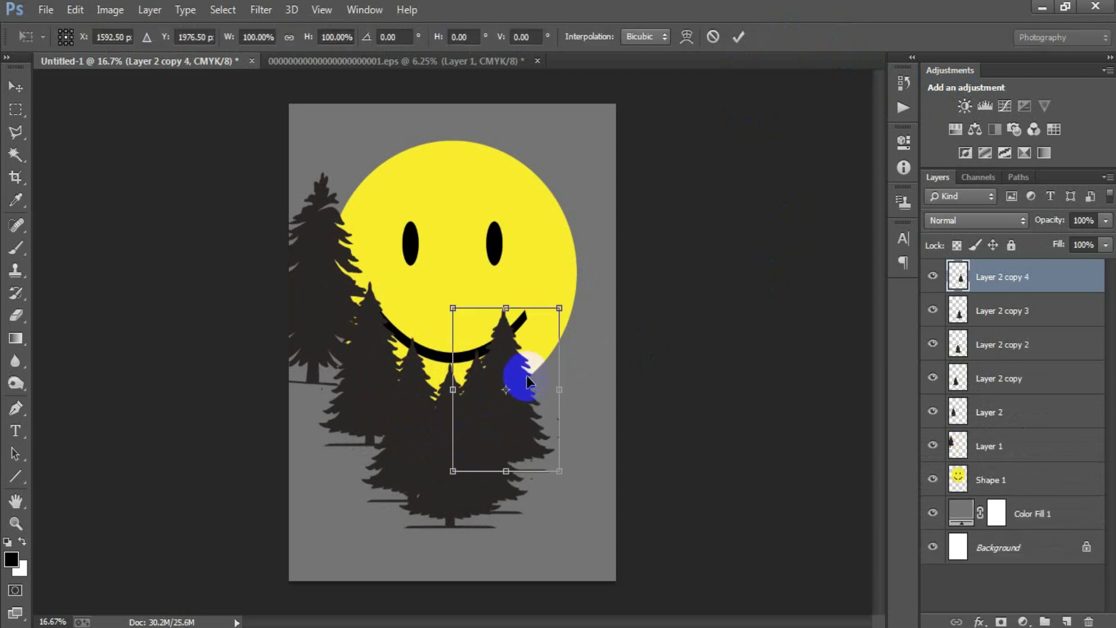
{"action": "left_click_drag", "start_coordinate": [559, 471], "coordinate": [568, 485]}
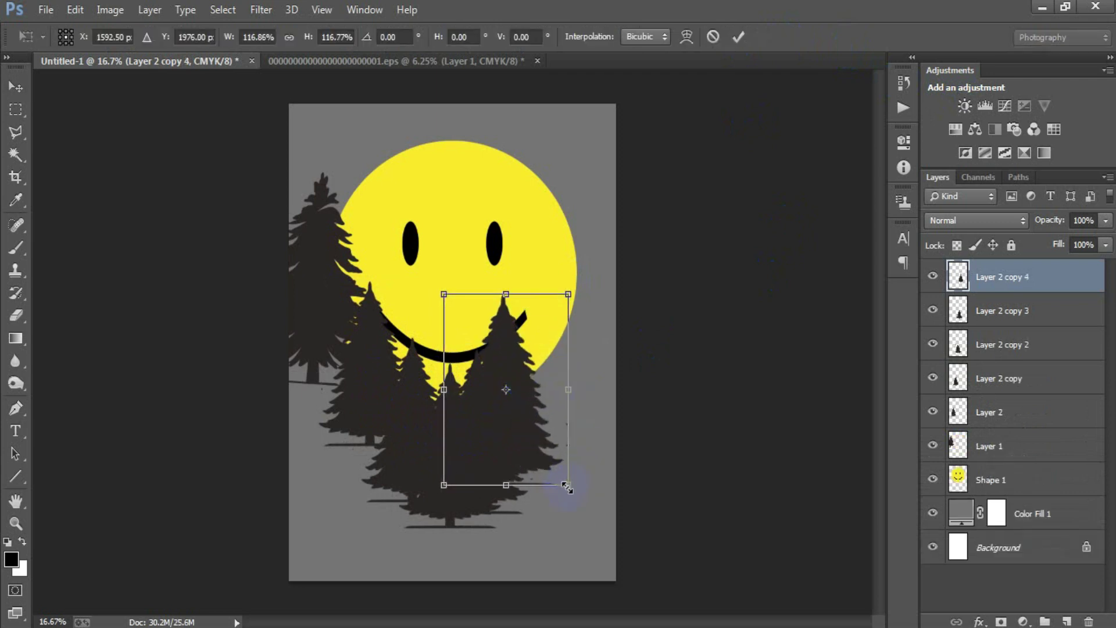
{"action": "left_click", "coordinate": [754, 35]}
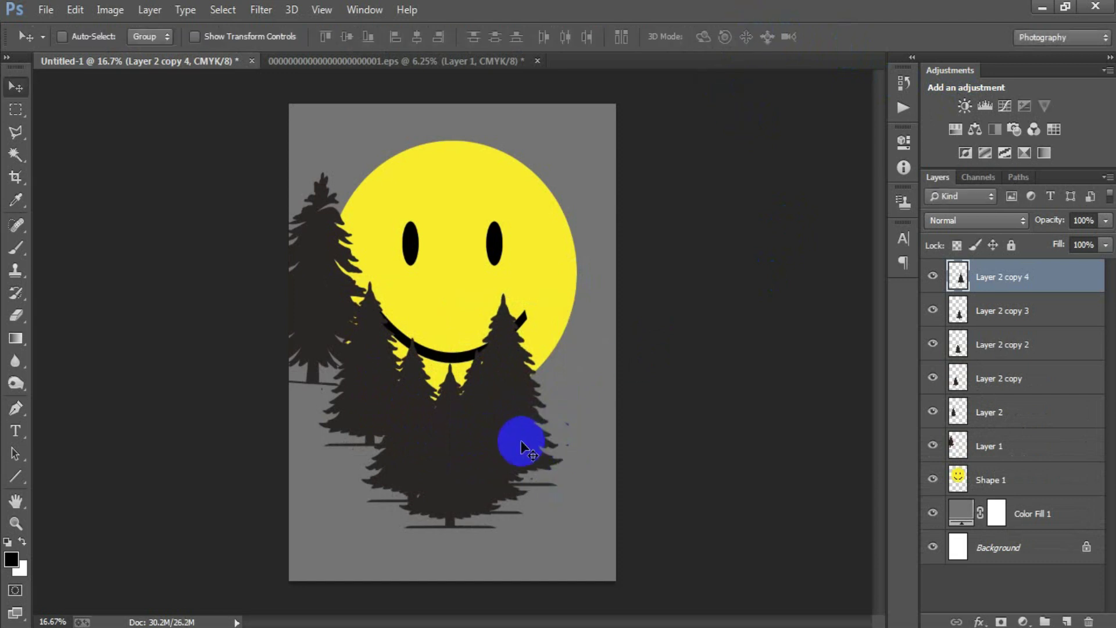
Move a tree copy to the moon's right edge and enlarge it to about 138%.
{"action": "mouse_move", "coordinate": [511, 429]}
{"action": "left_mouse_down"}
{"action": "mouse_move", "coordinate": [573, 401]}
{"action": "mouse_move", "coordinate": [569, 380]}
{"action": "left_mouse_up"}
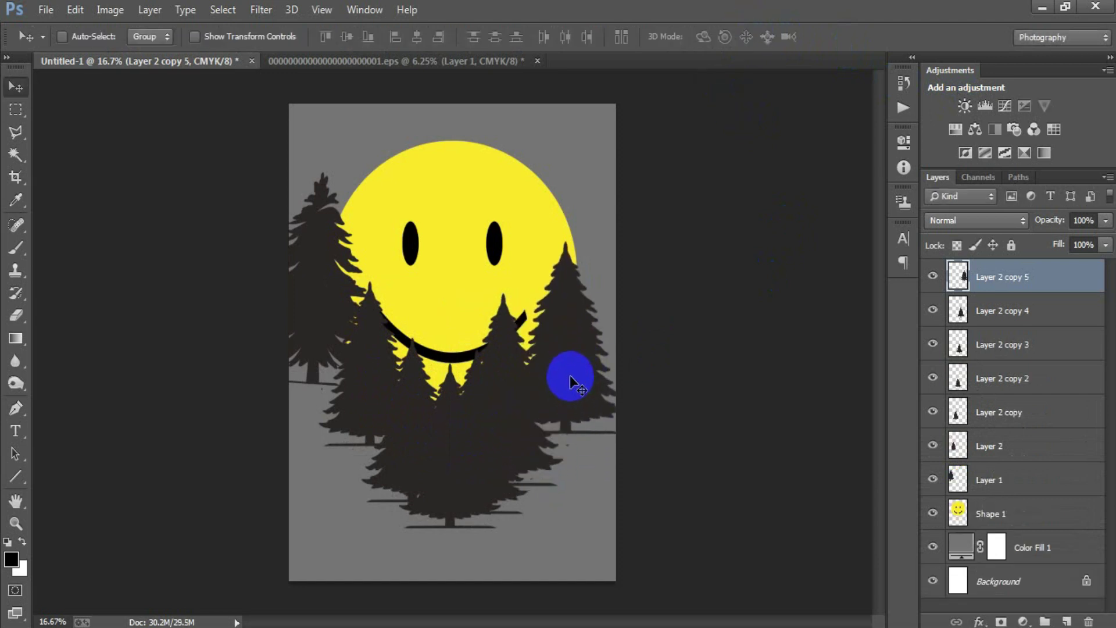
{"action": "key", "text": "ctrl+t"}
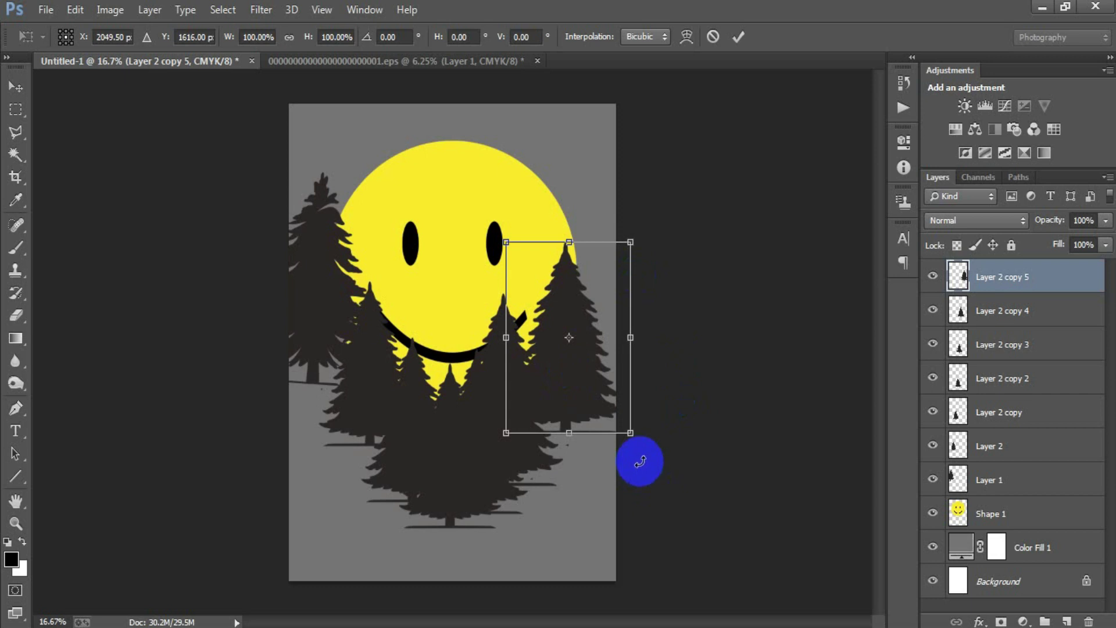
{"action": "mouse_move", "coordinate": [631, 434]}
{"action": "left_mouse_down"}
{"action": "mouse_move", "coordinate": [653, 464]}
{"action": "mouse_move", "coordinate": [642, 408]}
{"action": "left_mouse_up"}
{"action": "key", "text": "shift+Left"}
{"action": "key", "text": "shift+Left"}
{"action": "key", "text": "shift+Left"}
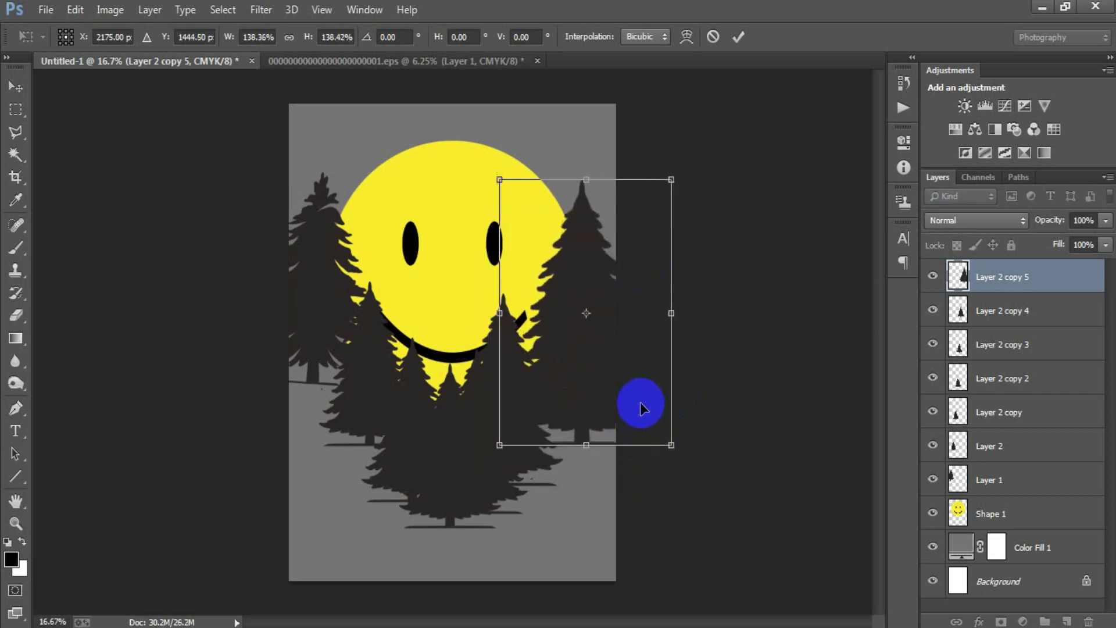
{"action": "left_click", "coordinate": [738, 36]}
{"action": "left_click", "coordinate": [1002, 344]}
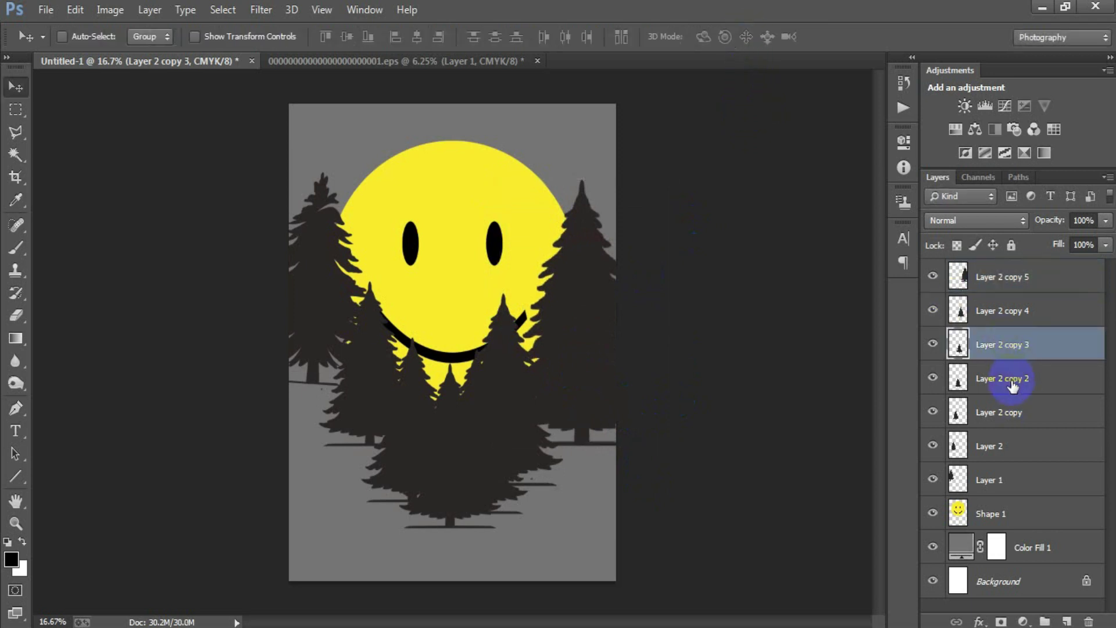
Nudge the Layer 2 copy 3 and Layer 2 copy 2 trees slightly upward.
{"action": "left_click", "coordinate": [1012, 384], "text": "shift"}
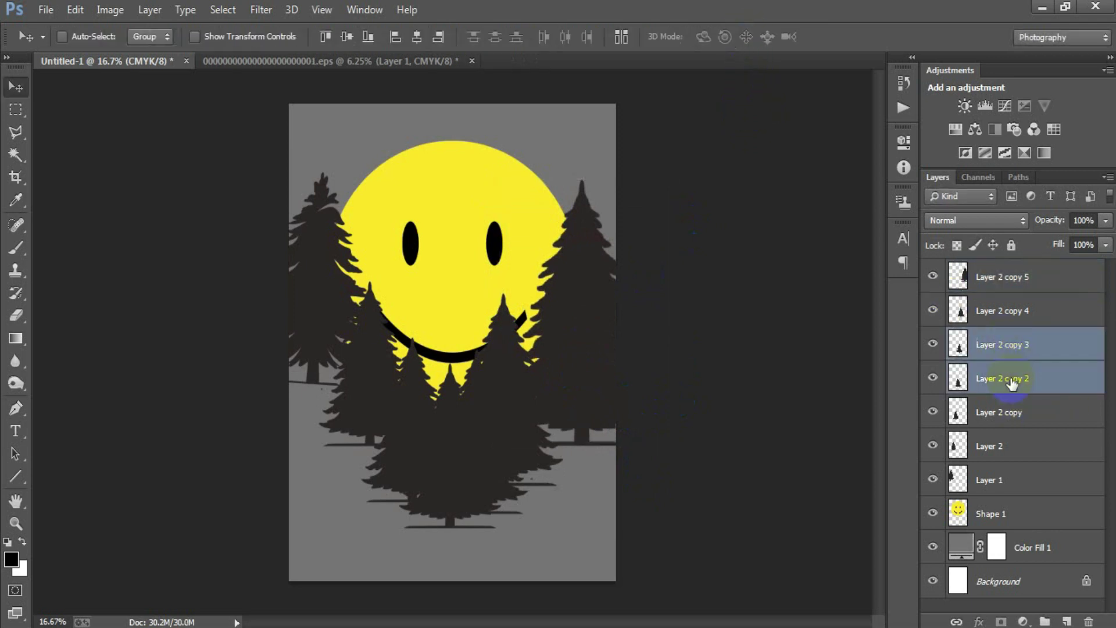
{"action": "key", "text": "shift+Up"}
{"action": "key", "text": "shift+Up"}
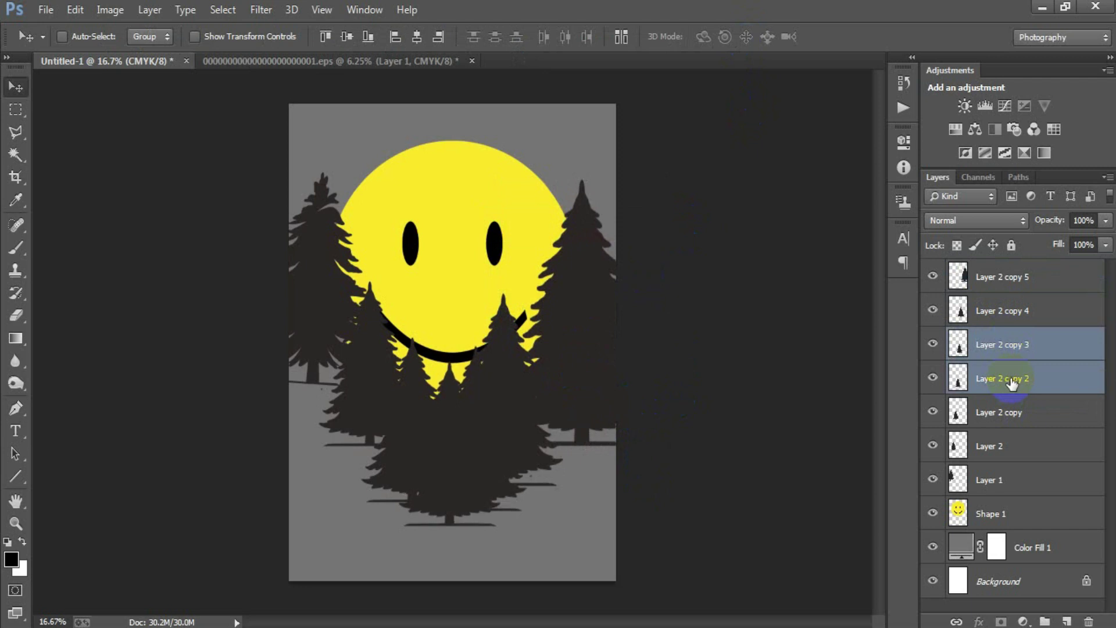
{"action": "left_click", "coordinate": [1020, 419]}
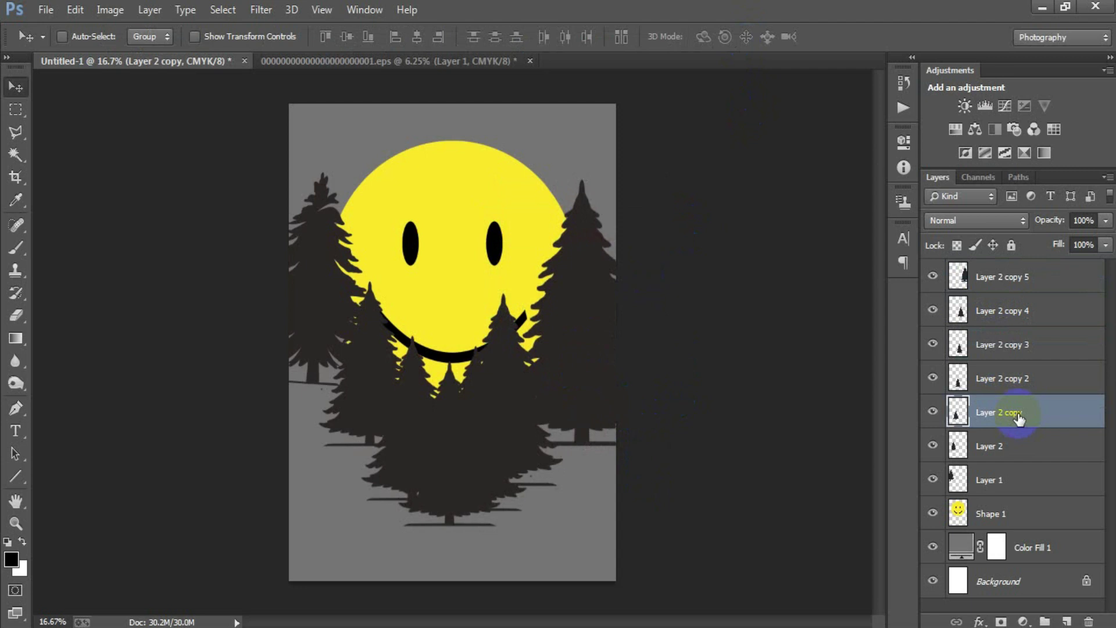
{"action": "left_click", "coordinate": [1015, 441]}
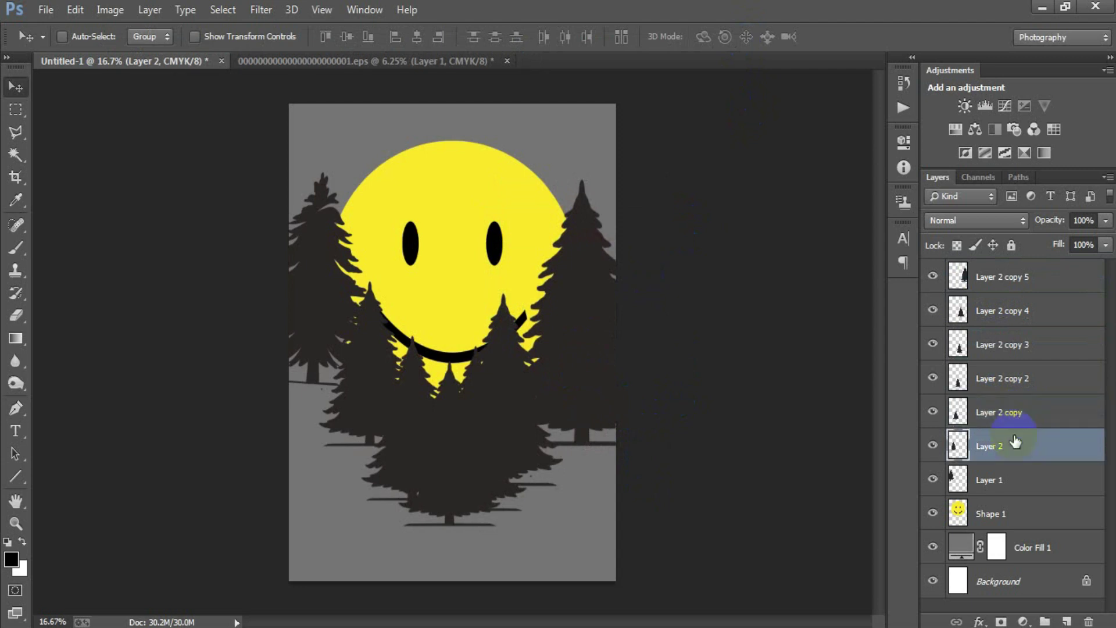
{"action": "left_click", "coordinate": [991, 356]}
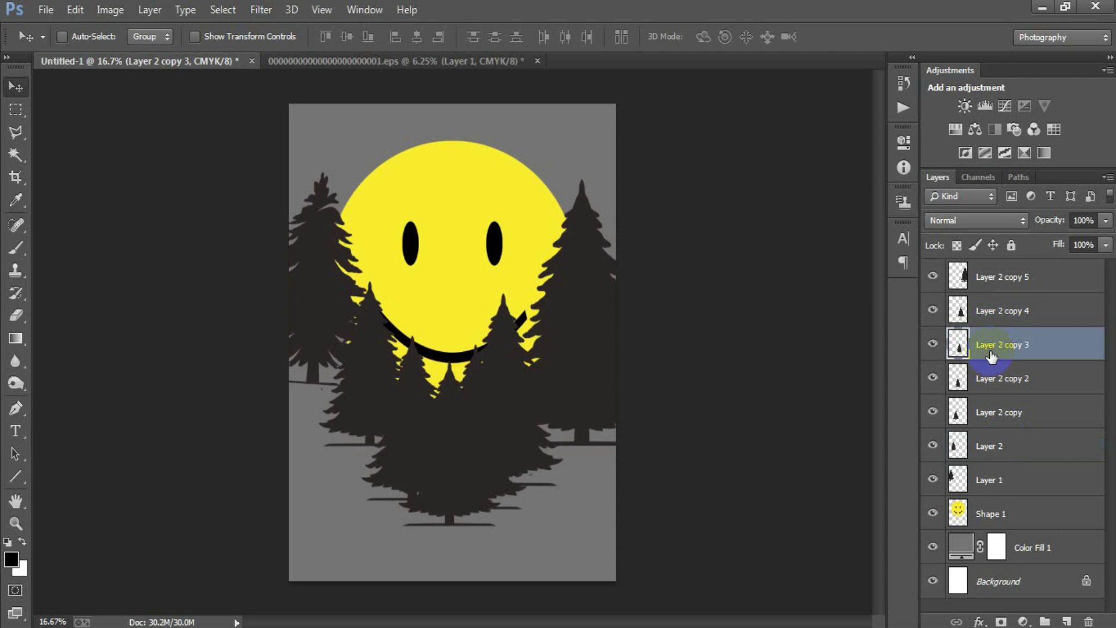
Check trees by toggling visibility, then merge Layer 2 copy 5 through Layer 1 into one.
{"action": "left_click", "coordinate": [932, 378]}
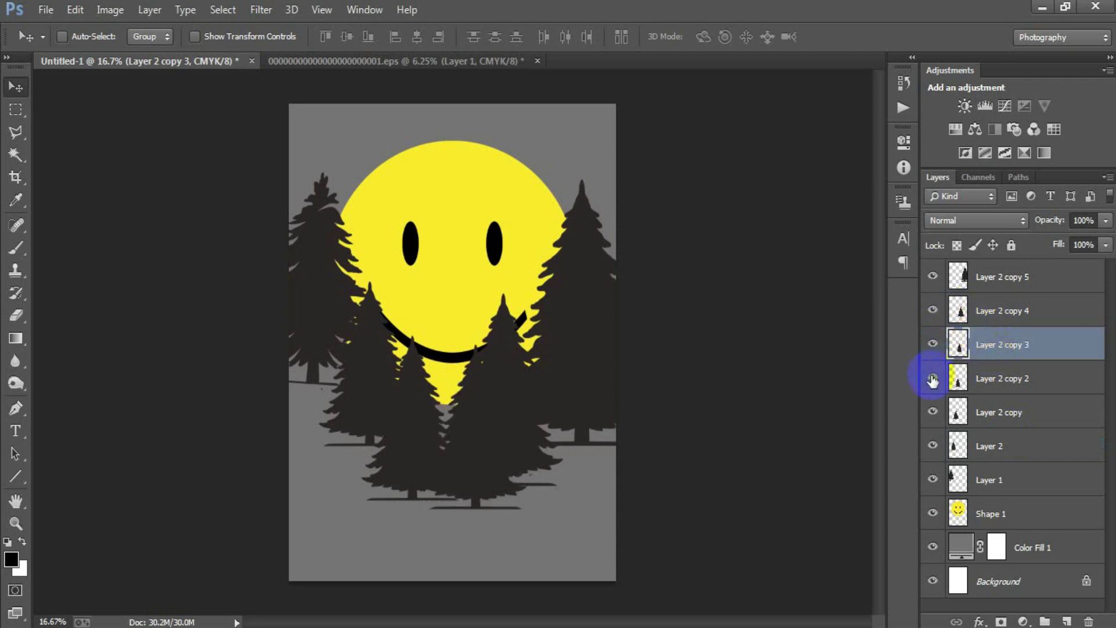
{"action": "left_click", "coordinate": [932, 411]}
{"action": "left_click", "coordinate": [990, 418]}
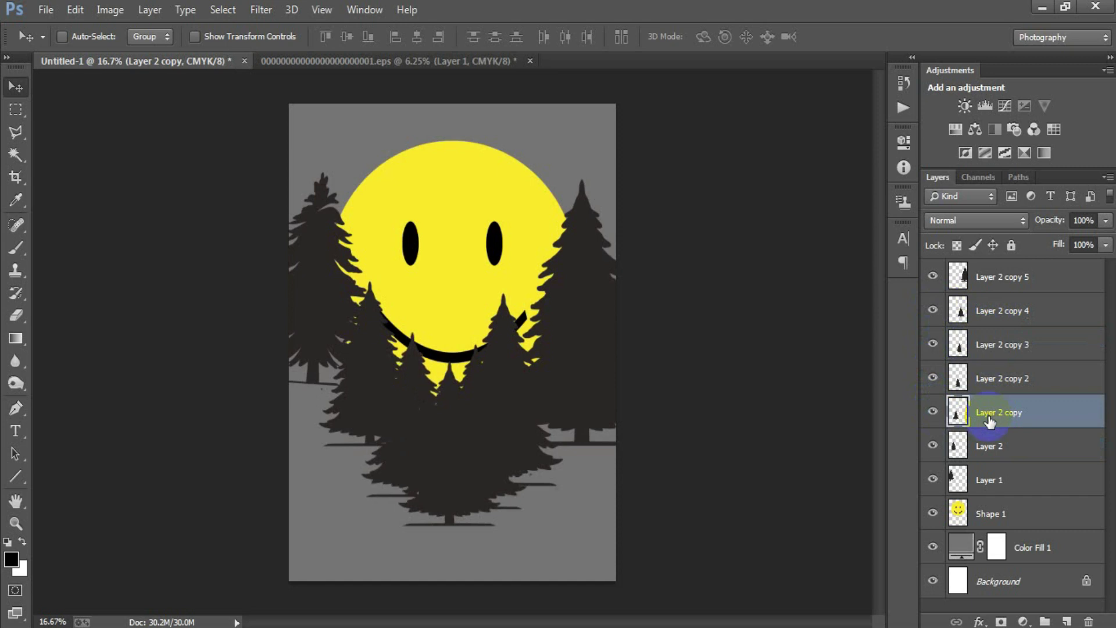
{"action": "left_click", "coordinate": [1017, 279]}
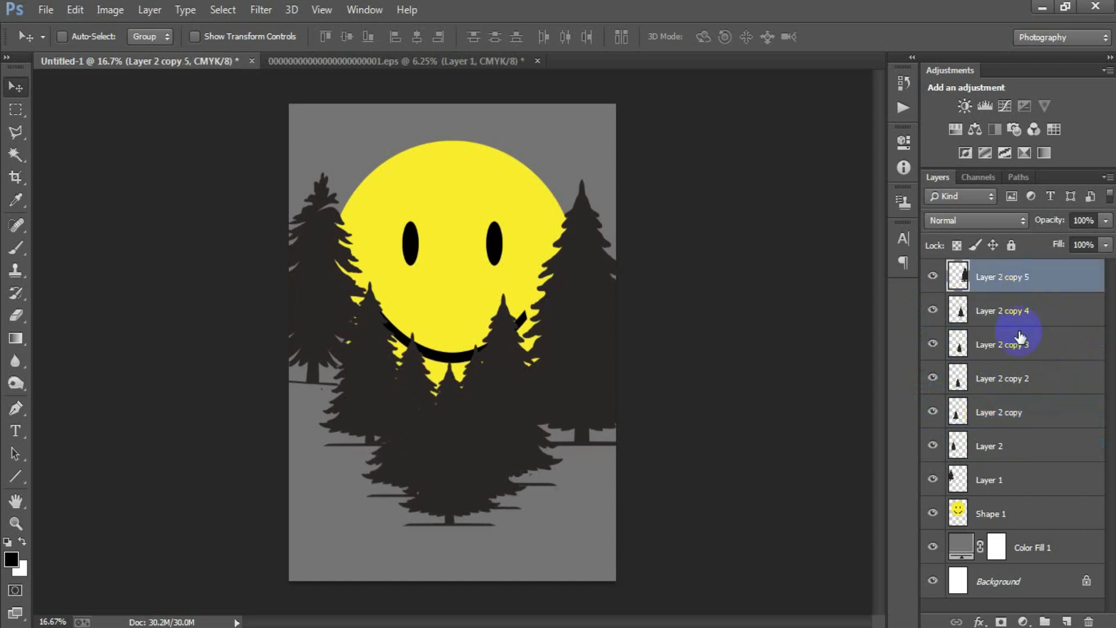
{"action": "left_click", "coordinate": [999, 476], "text": "shift"}
{"action": "key", "text": "ctrl+e"}
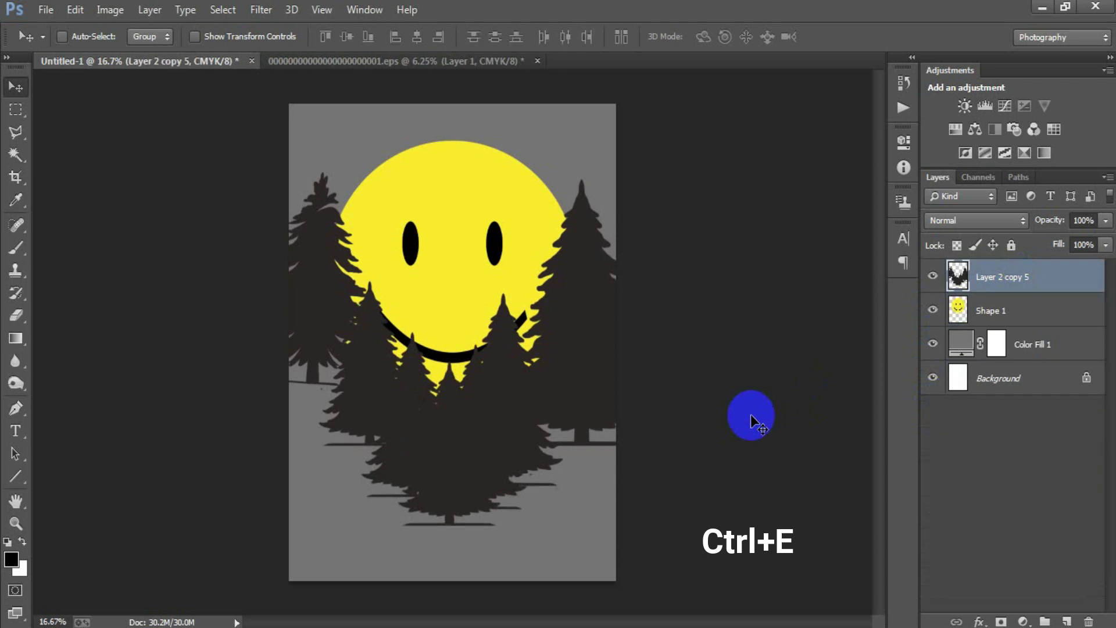
Load the merged trees' outline and delete it from the moon's Shape 1 layer.
{"action": "left_click", "coordinate": [933, 278]}
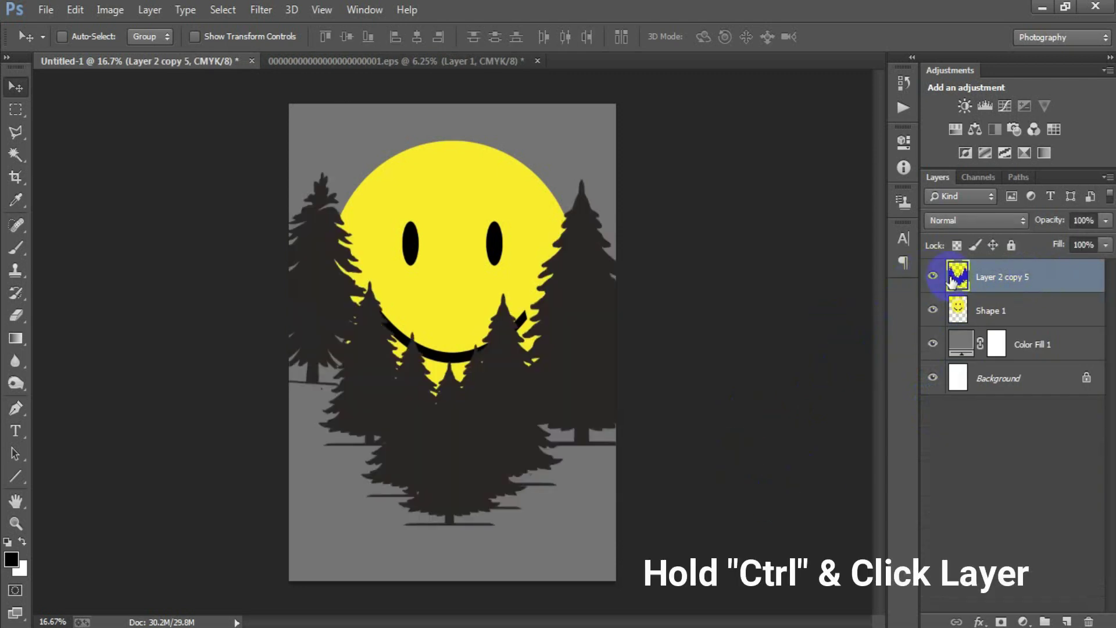
{"action": "left_click", "coordinate": [958, 270], "text": "ctrl"}
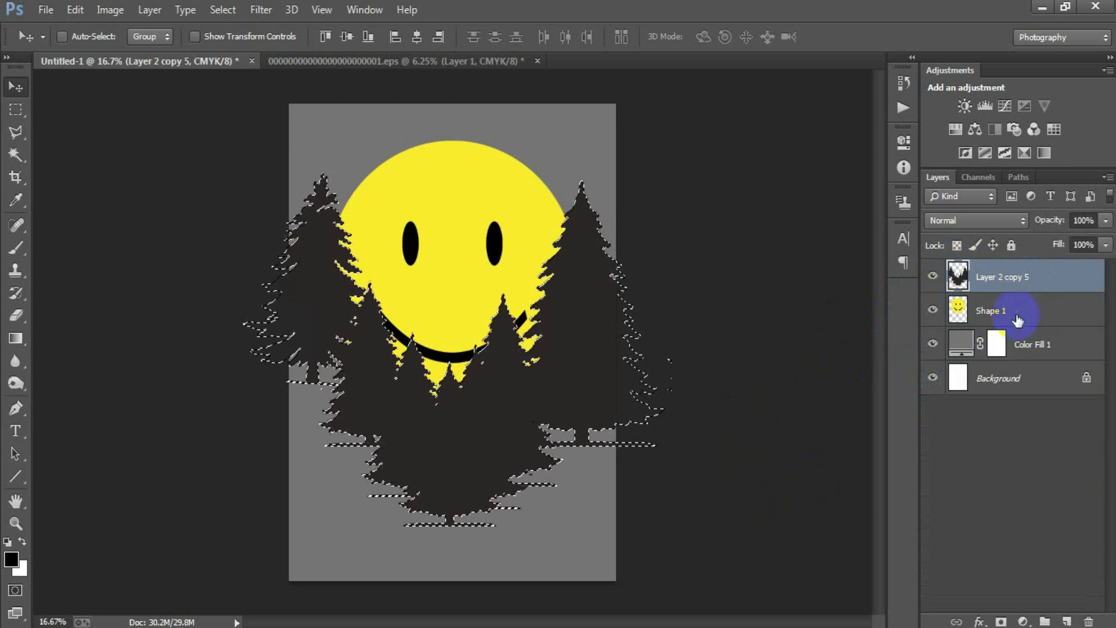
{"action": "left_click", "coordinate": [979, 311]}
{"action": "left_click", "coordinate": [933, 311]}
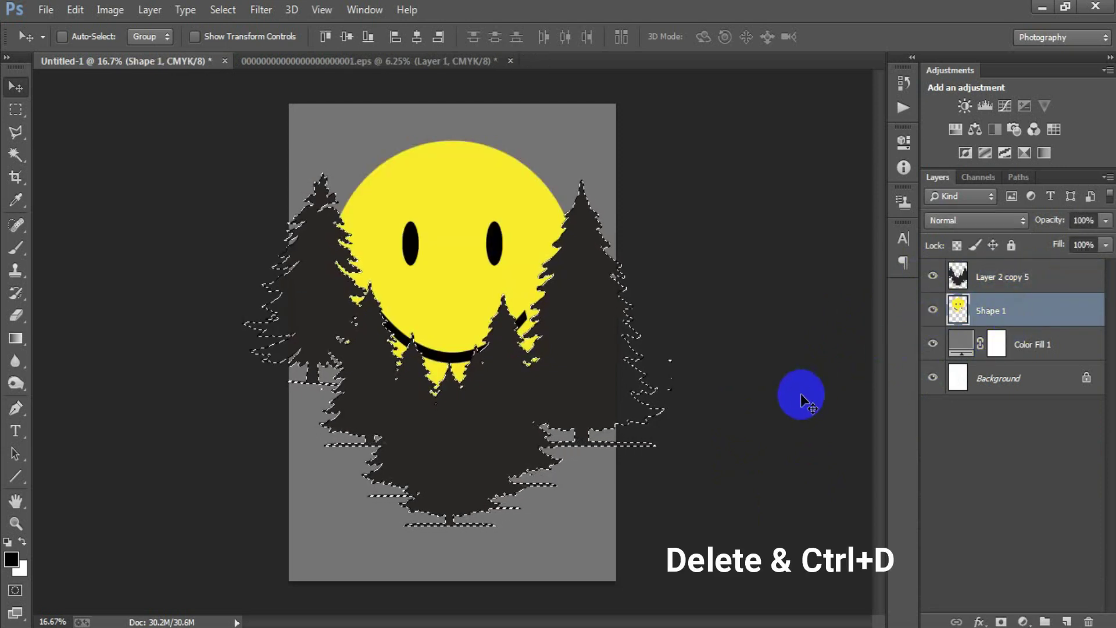
{"action": "key", "text": "Delete"}
{"action": "key", "text": "ctrl+d"}
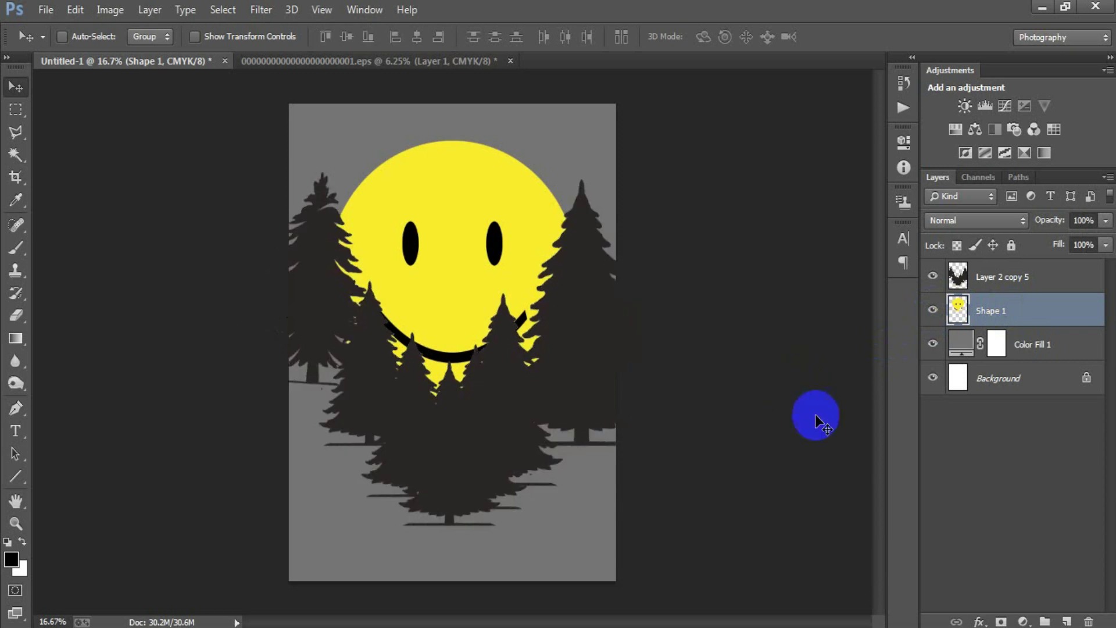
Preview the cutout and delete the merged tree layer.
{"action": "left_click", "coordinate": [984, 278]}
{"action": "left_click", "coordinate": [933, 276]}
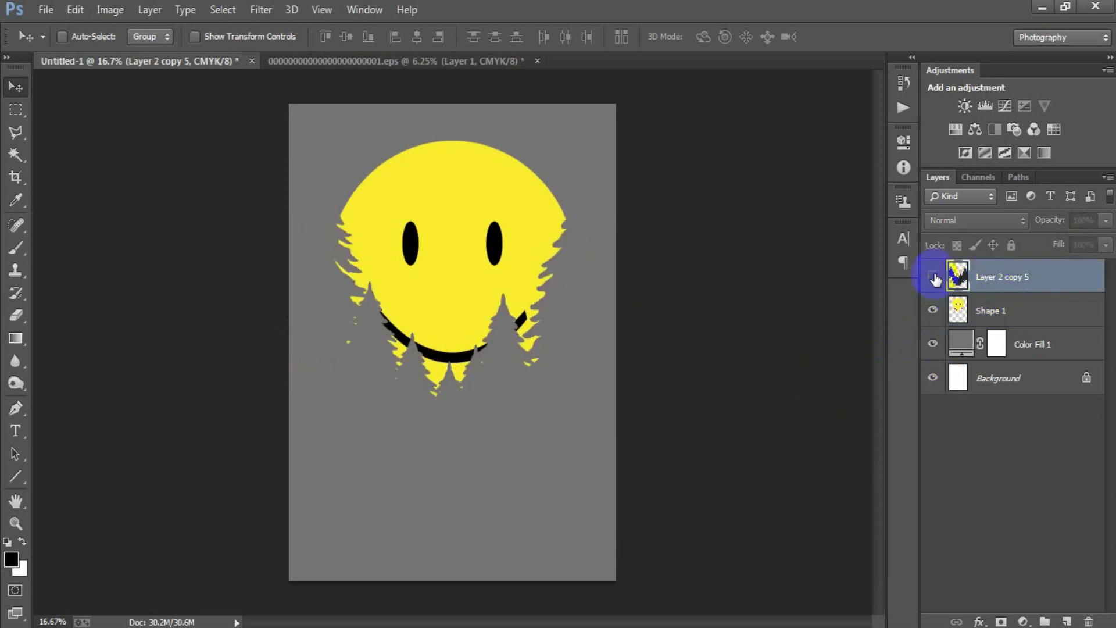
{"action": "left_click", "coordinate": [933, 277]}
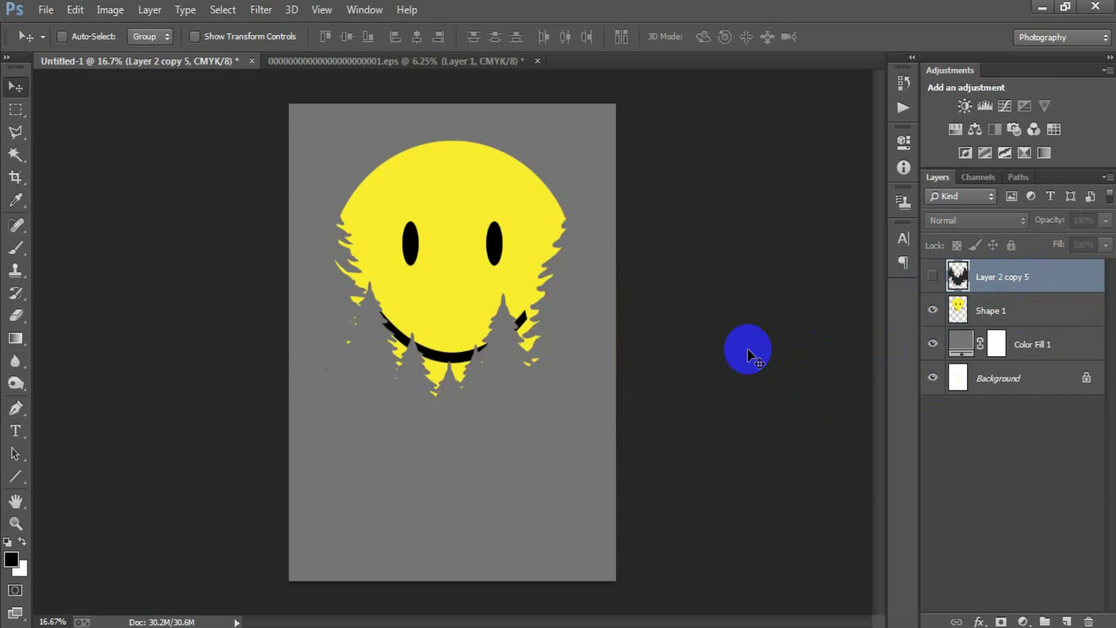
{"action": "key", "text": "Delete"}
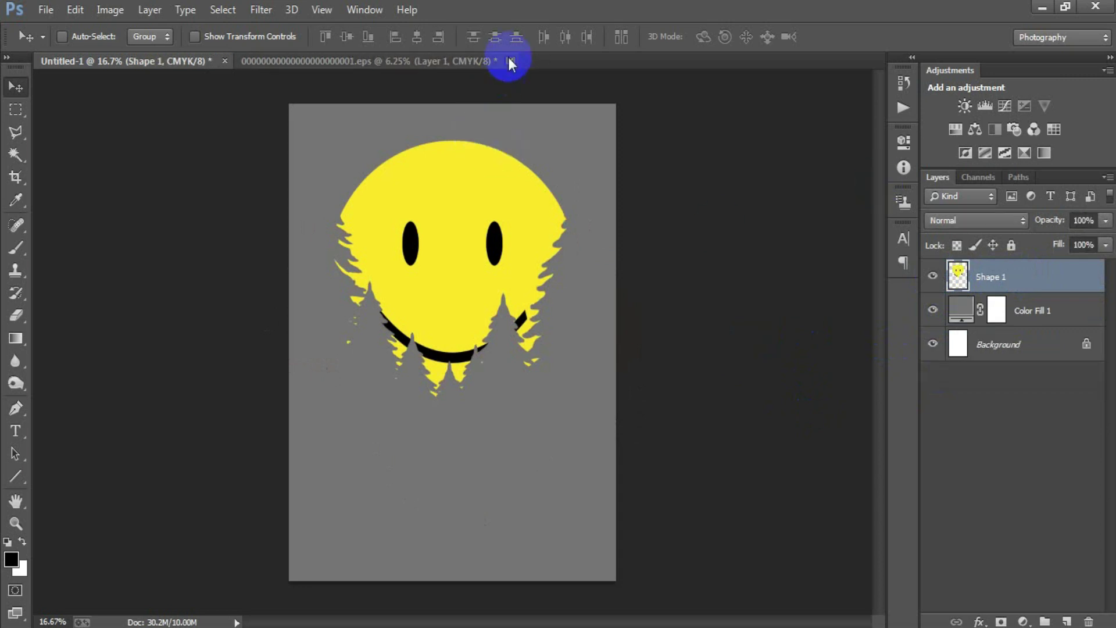
Close the tree artwork without saving and open the tents EPS file.
{"action": "left_click", "coordinate": [511, 61]}
{"action": "left_click", "coordinate": [560, 253]}
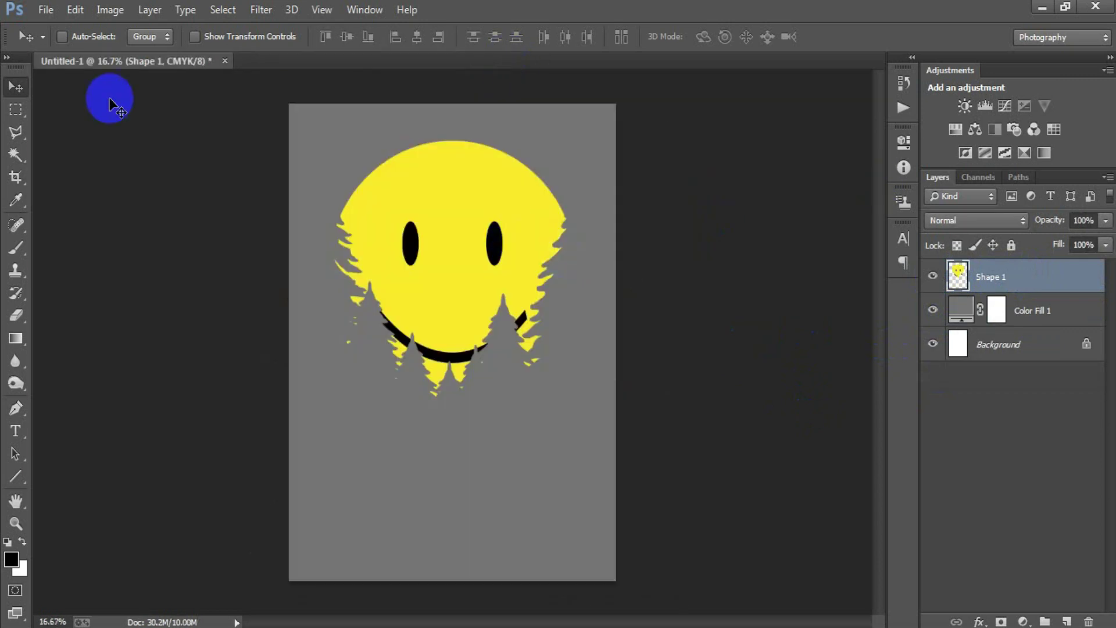
{"action": "left_click", "coordinate": [45, 10]}
{"action": "left_click", "coordinate": [57, 46]}
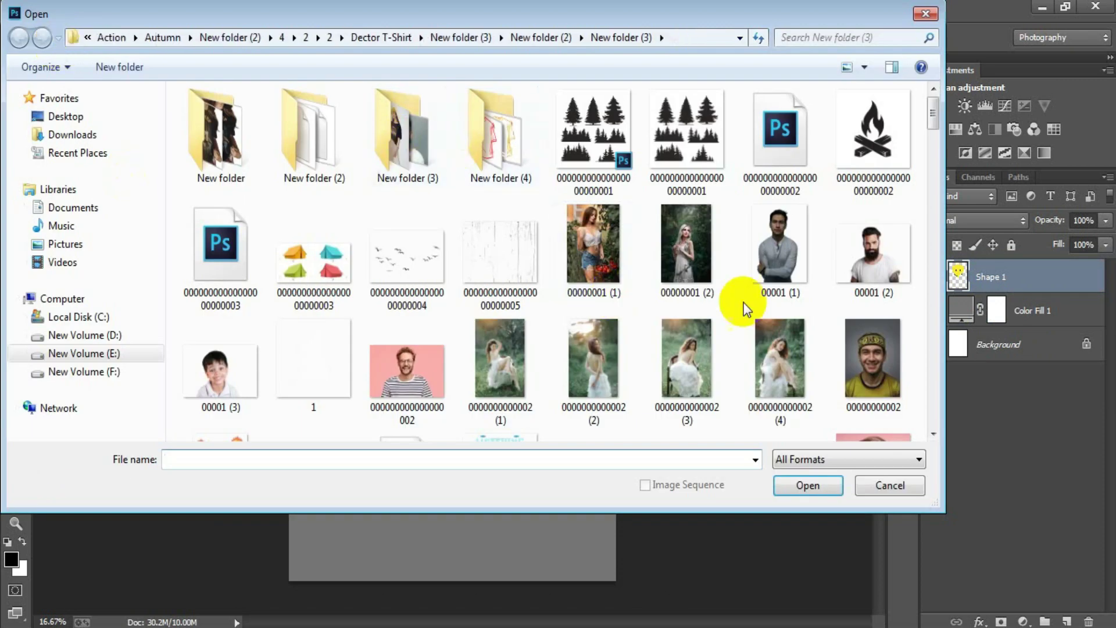
{"action": "left_click", "coordinate": [224, 286]}
{"action": "left_click", "coordinate": [796, 487]}
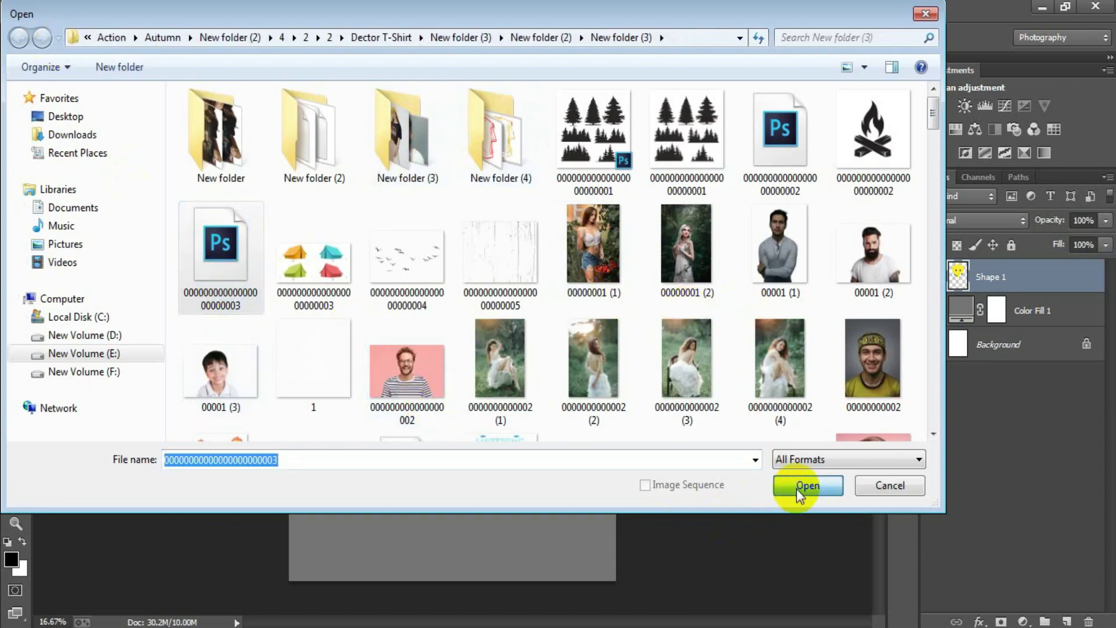
Rasterize the tents at 300 resolution, dock the tab, and marquee the orange tent.
{"action": "left_click_drag", "start_coordinate": [479, 267], "coordinate": [433, 268]}
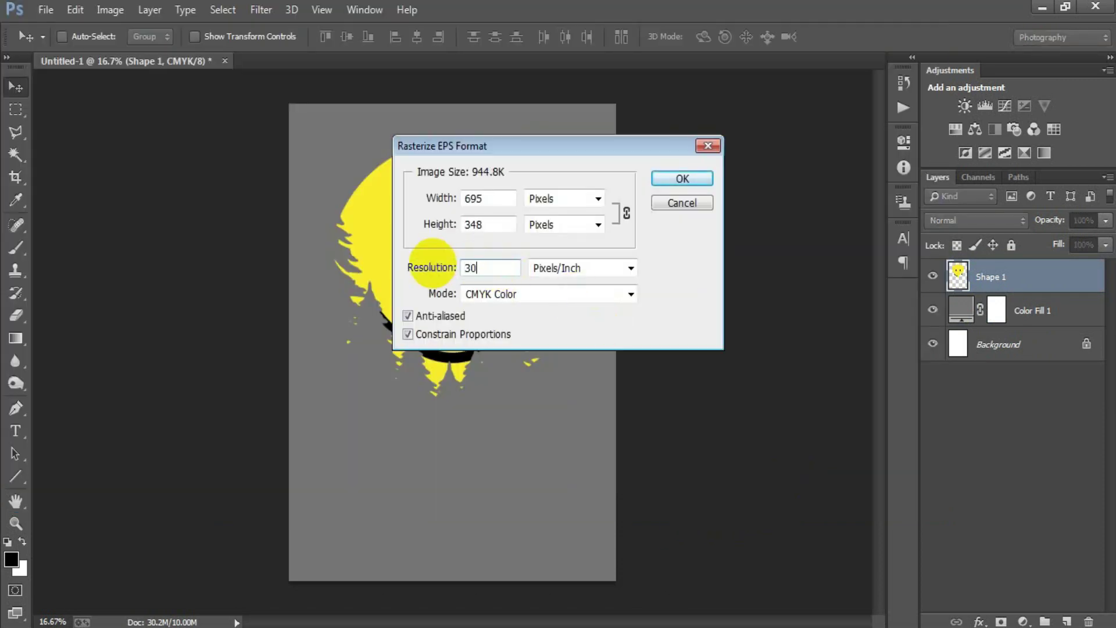
{"action": "type", "text": "0"}
{"action": "key", "text": "Return"}
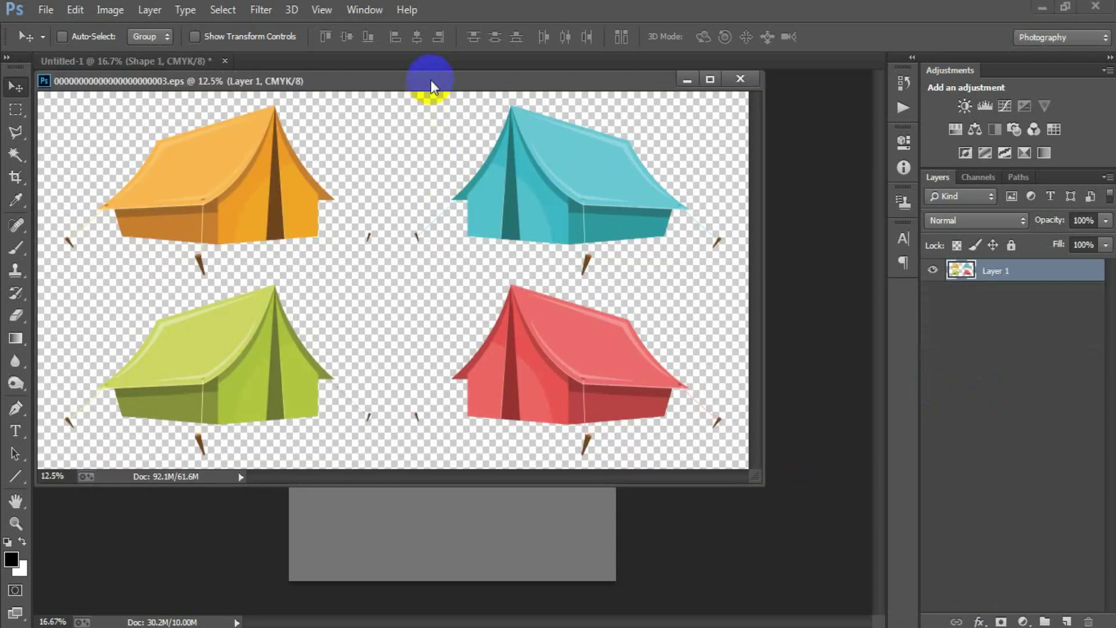
{"action": "left_click_drag", "start_coordinate": [431, 80], "coordinate": [492, 68]}
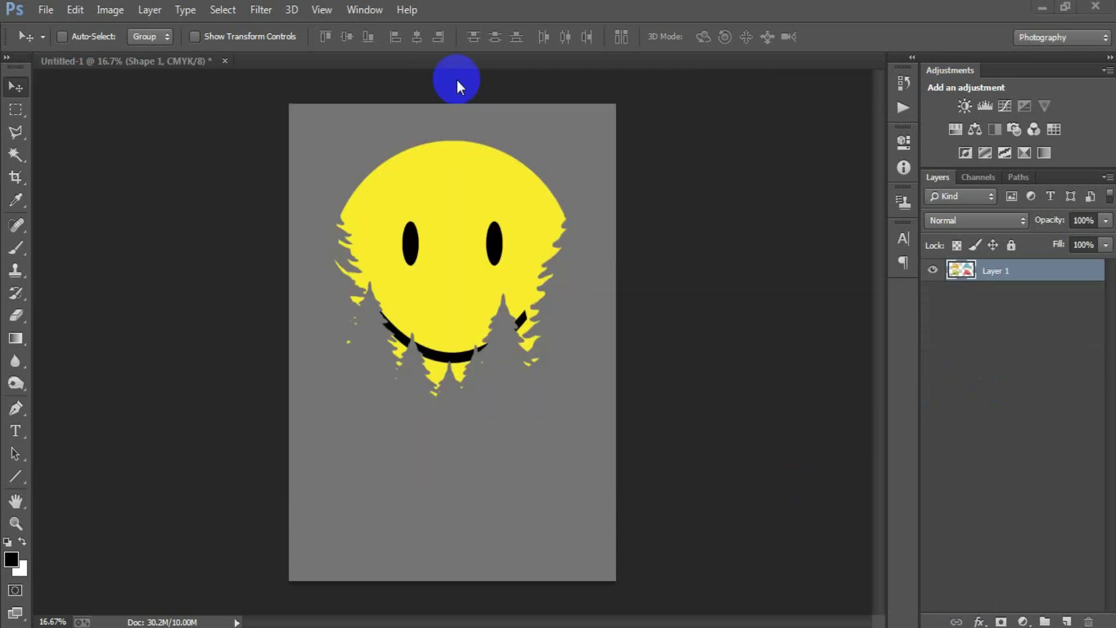
{"action": "left_click", "coordinate": [16, 109]}
{"action": "left_click_drag", "start_coordinate": [98, 154], "coordinate": [452, 345]}
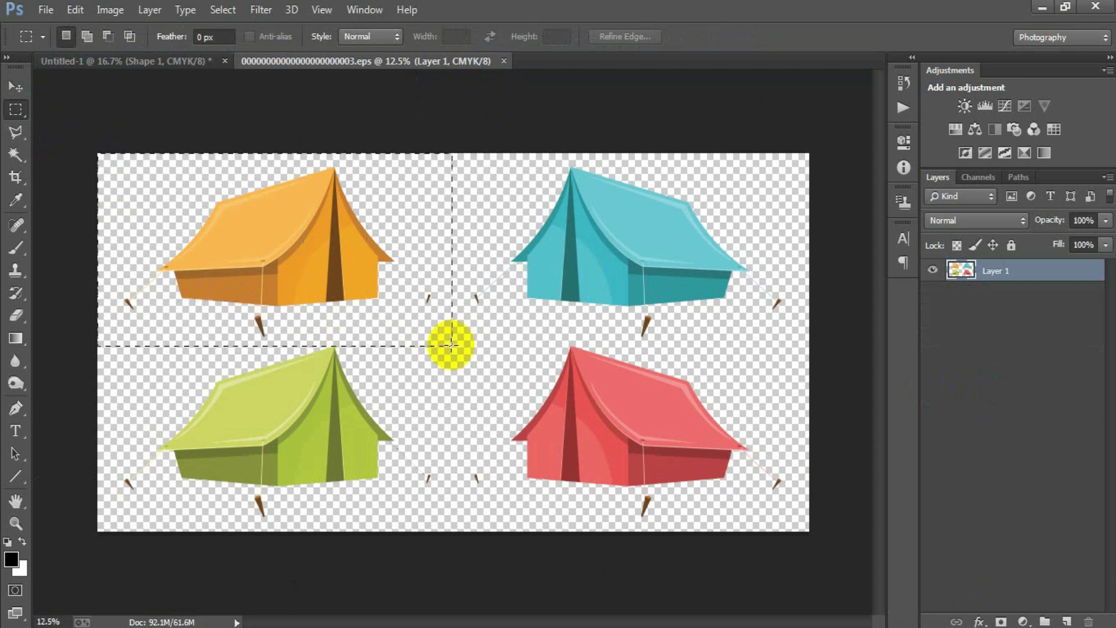
Drag the orange tent into the smiley document and close the tent file without saving.
{"action": "left_click", "coordinate": [15, 89]}
{"action": "left_click_drag", "start_coordinate": [277, 274], "coordinate": [429, 444]}
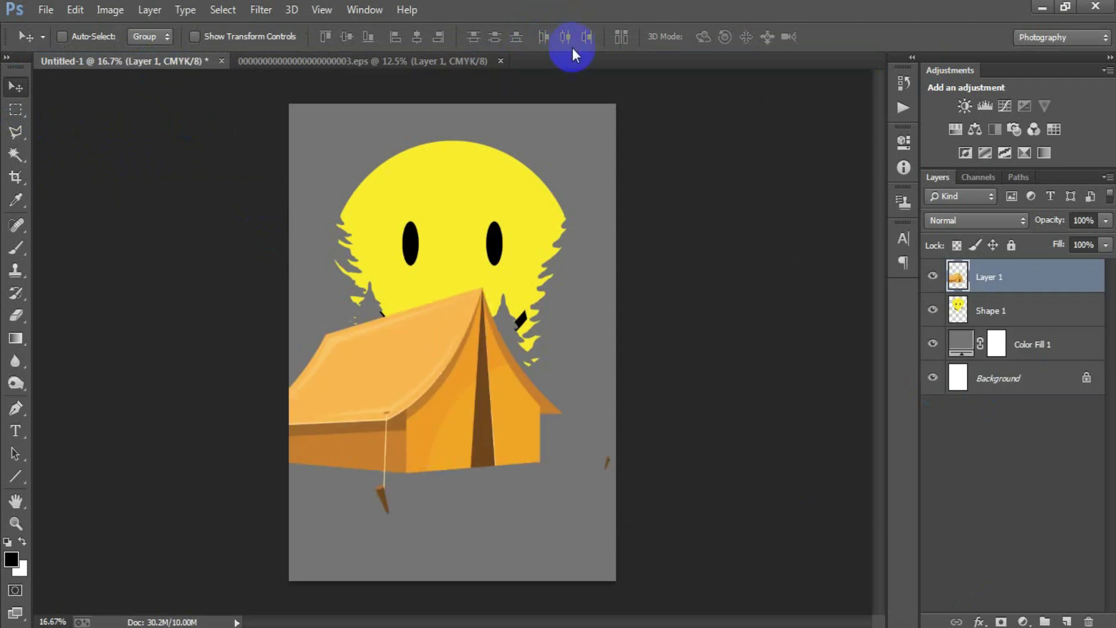
{"action": "left_click", "coordinate": [500, 60]}
{"action": "left_click", "coordinate": [562, 253]}
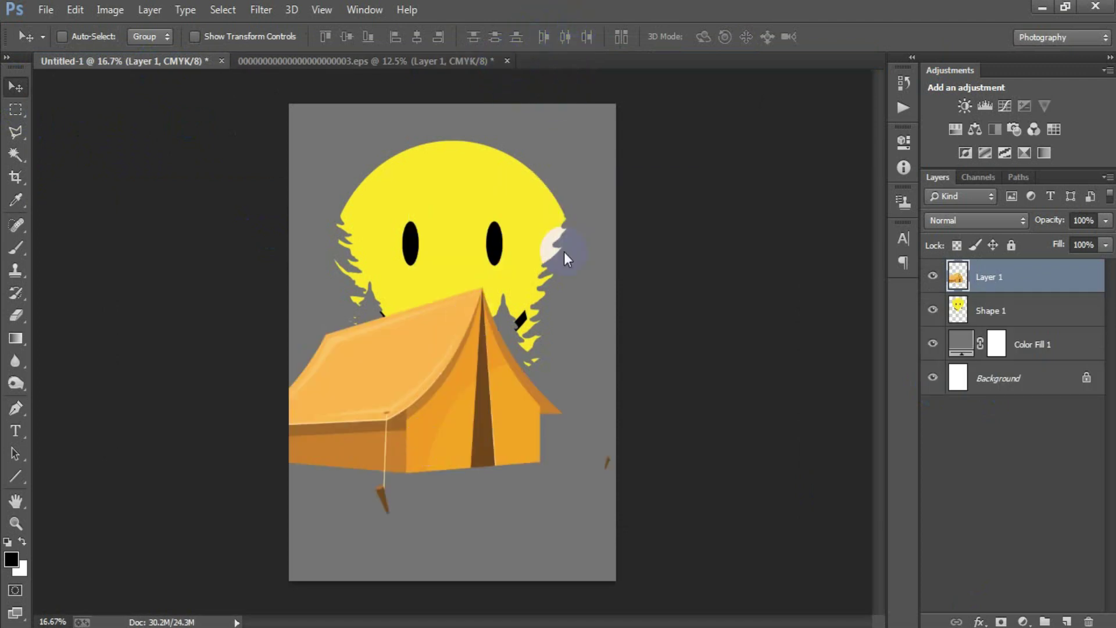
Flip the tent horizontally and scale it to about 48% below the moon.
{"action": "key", "text": "ctrl+t"}
{"action": "right_click", "coordinate": [511, 374]}
{"action": "left_click", "coordinate": [573, 337]}
{"action": "left_click_drag", "start_coordinate": [622, 501], "coordinate": [532, 425]}
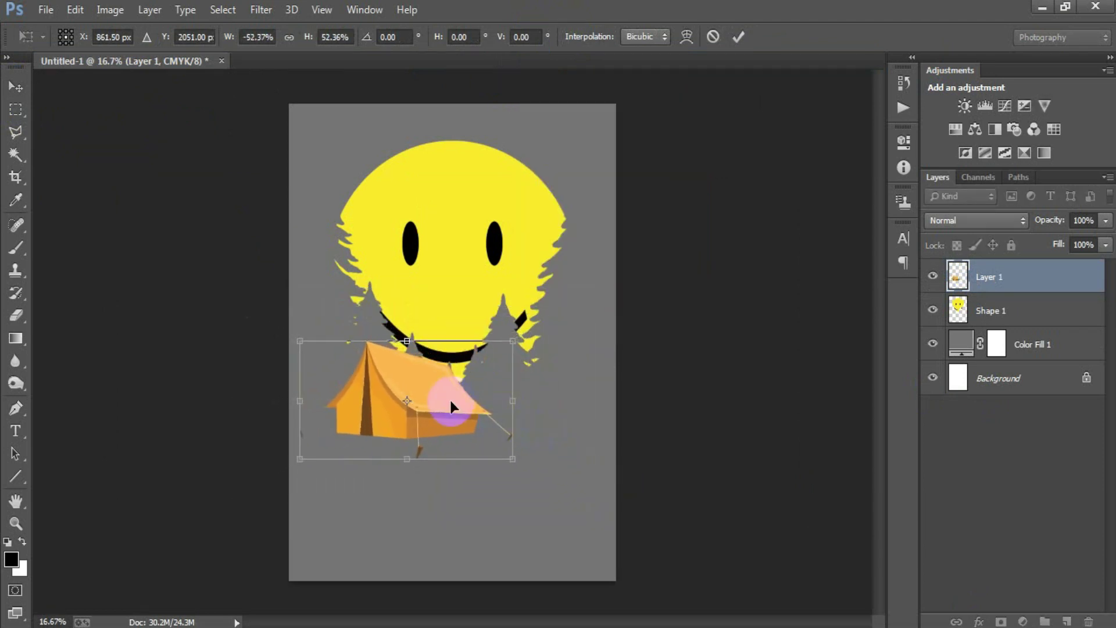
{"action": "left_click_drag", "start_coordinate": [453, 401], "coordinate": [538, 463]}
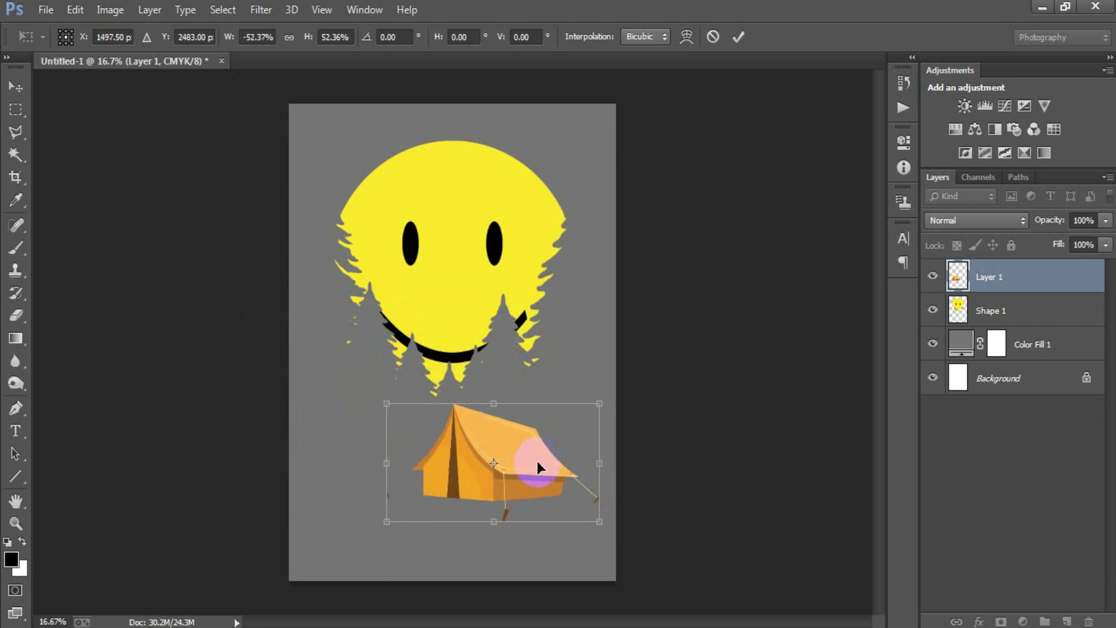
{"action": "left_click_drag", "start_coordinate": [602, 522], "coordinate": [589, 515]}
{"action": "left_click_drag", "start_coordinate": [548, 470], "coordinate": [554, 493]}
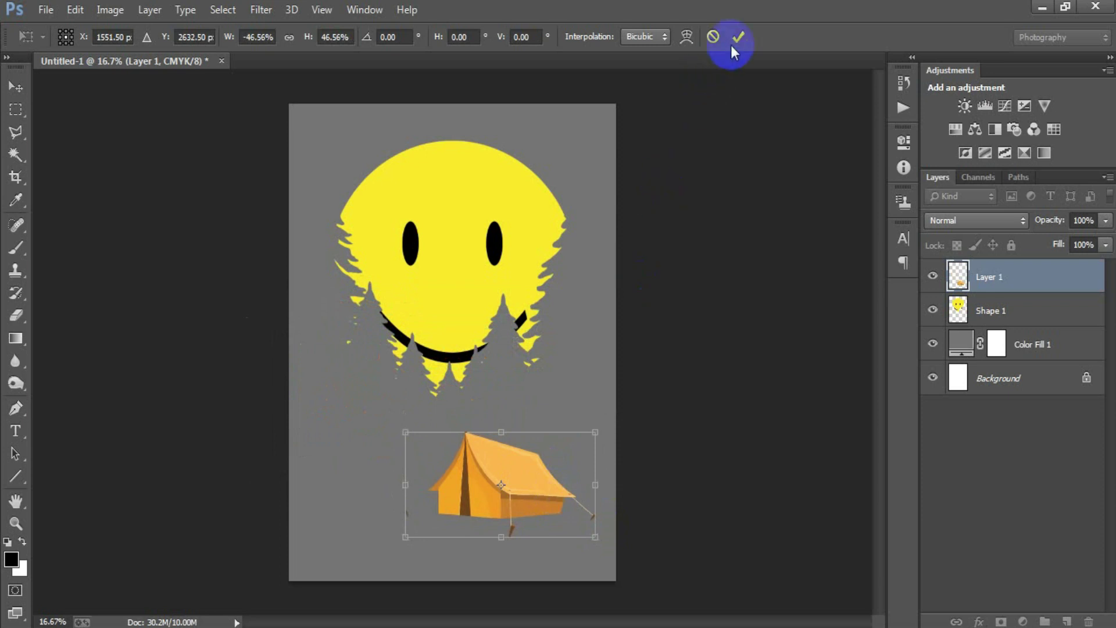
{"action": "left_click_drag", "start_coordinate": [598, 542], "coordinate": [599, 547]}
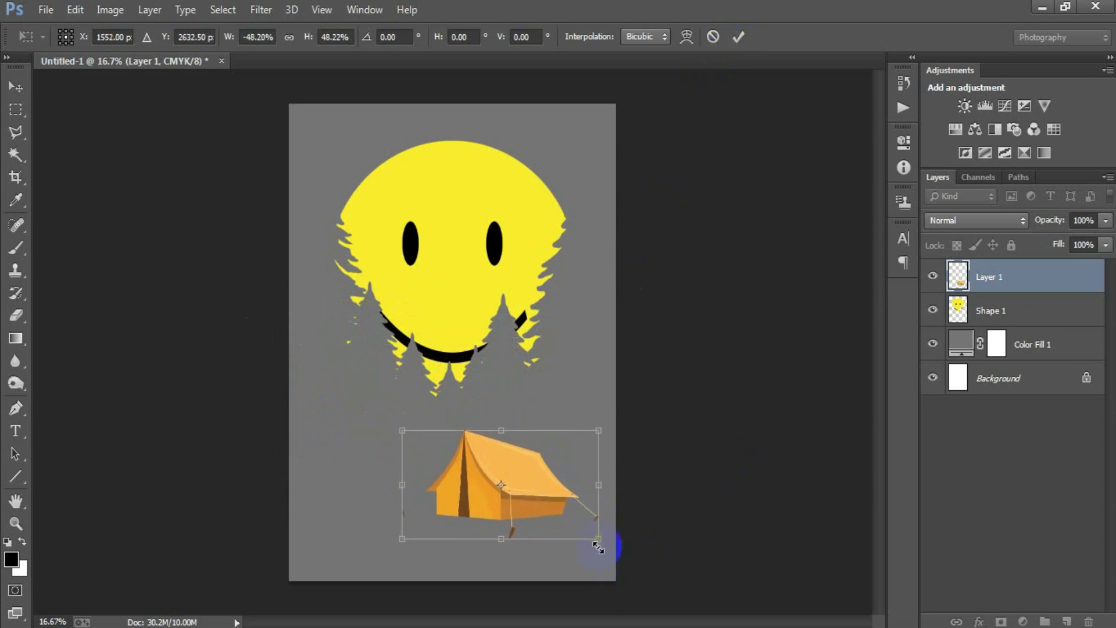
{"action": "left_click", "coordinate": [738, 37]}
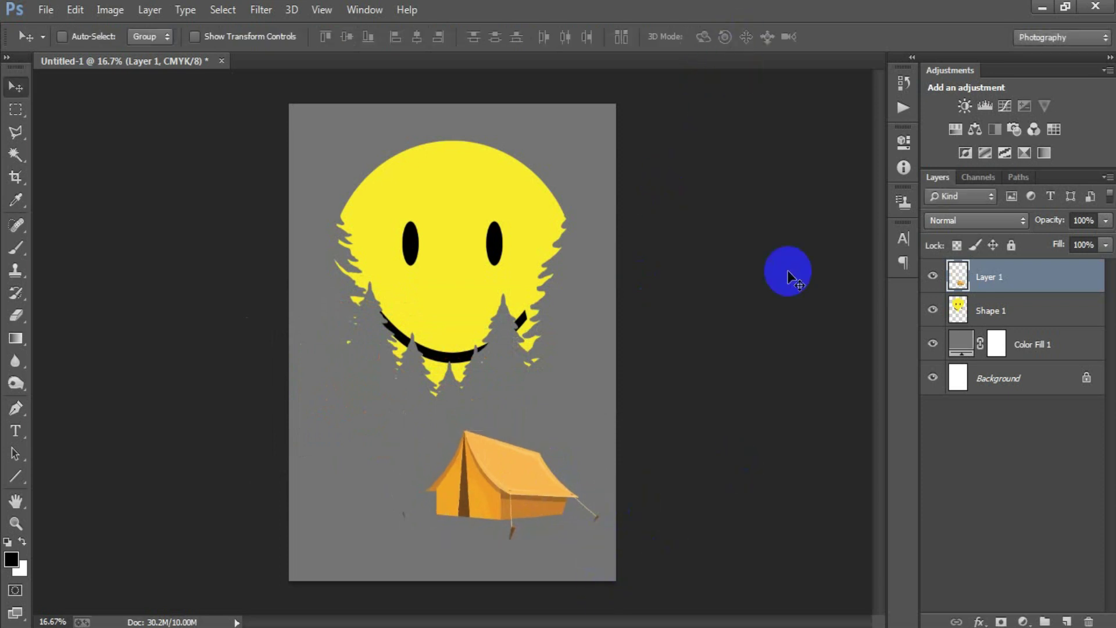
Nudge the tent down-right and Magic Wand-select its left flap.
{"action": "key", "text": "shift+Down"}
{"action": "key", "text": "shift+Right"}
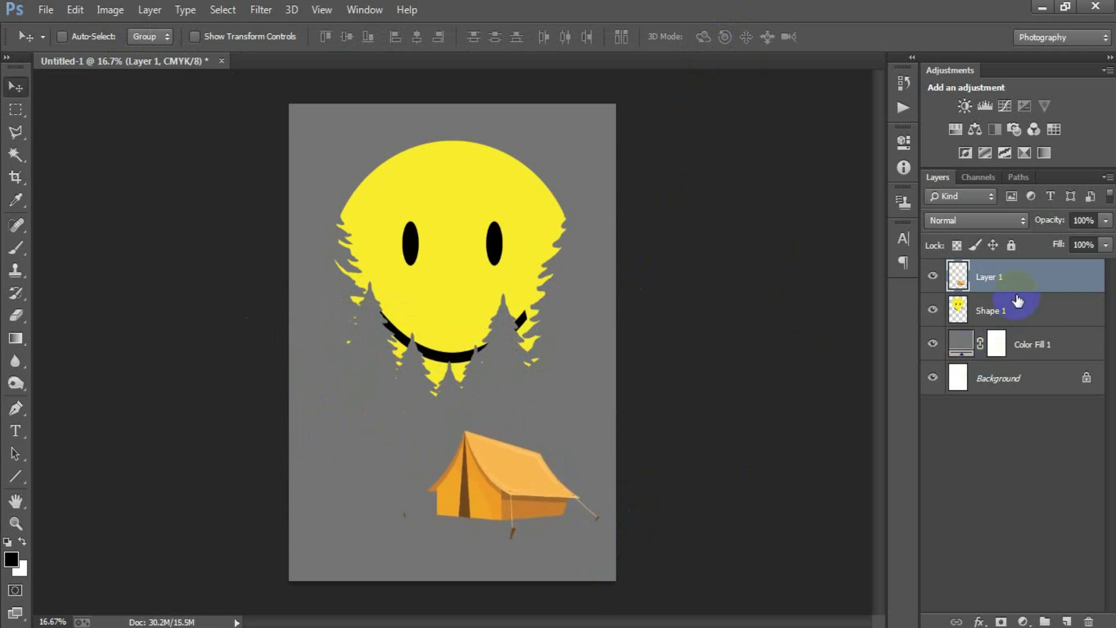
{"action": "left_click", "coordinate": [13, 155]}
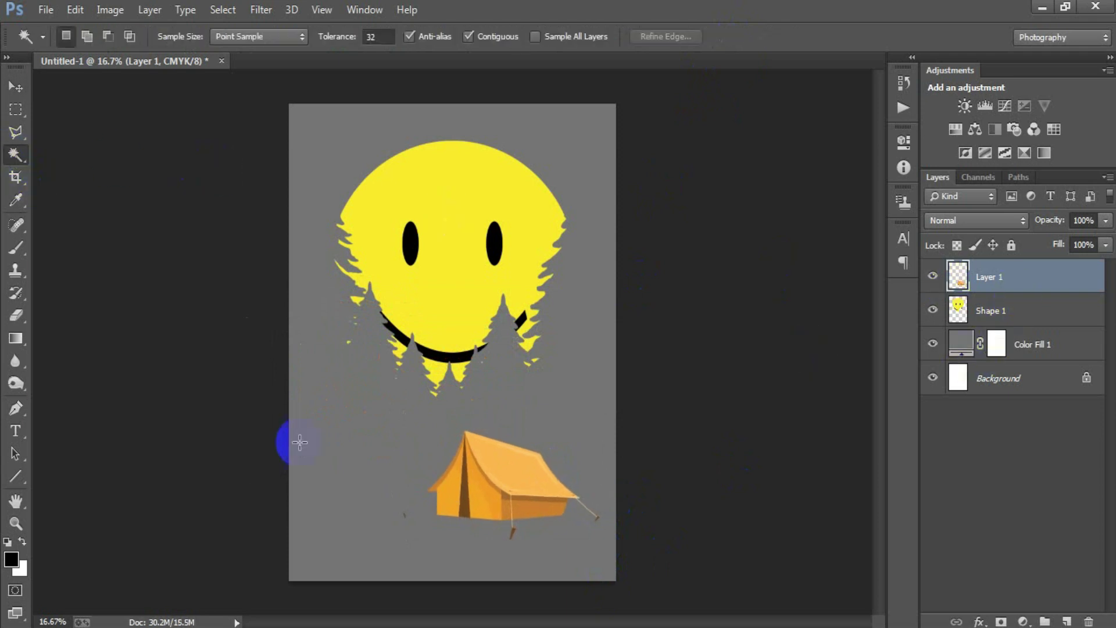
{"action": "left_click", "coordinate": [445, 500]}
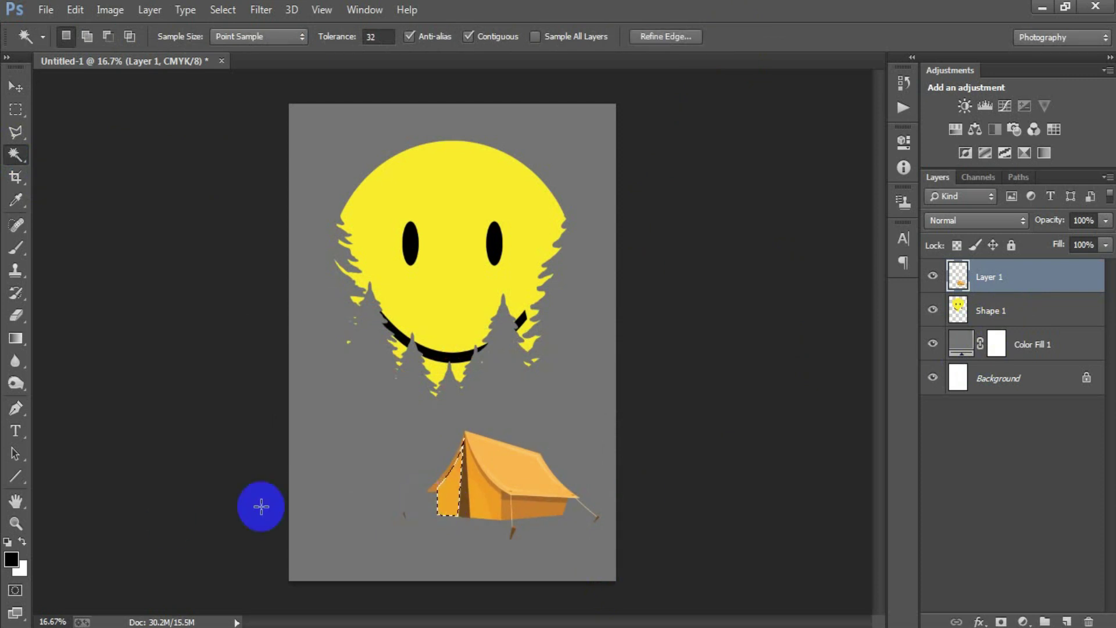
Set the foreground colour to bright yellow ffff00 for filling the tent.
{"action": "left_click", "coordinate": [11, 558]}
{"action": "left_click", "coordinate": [464, 172]}
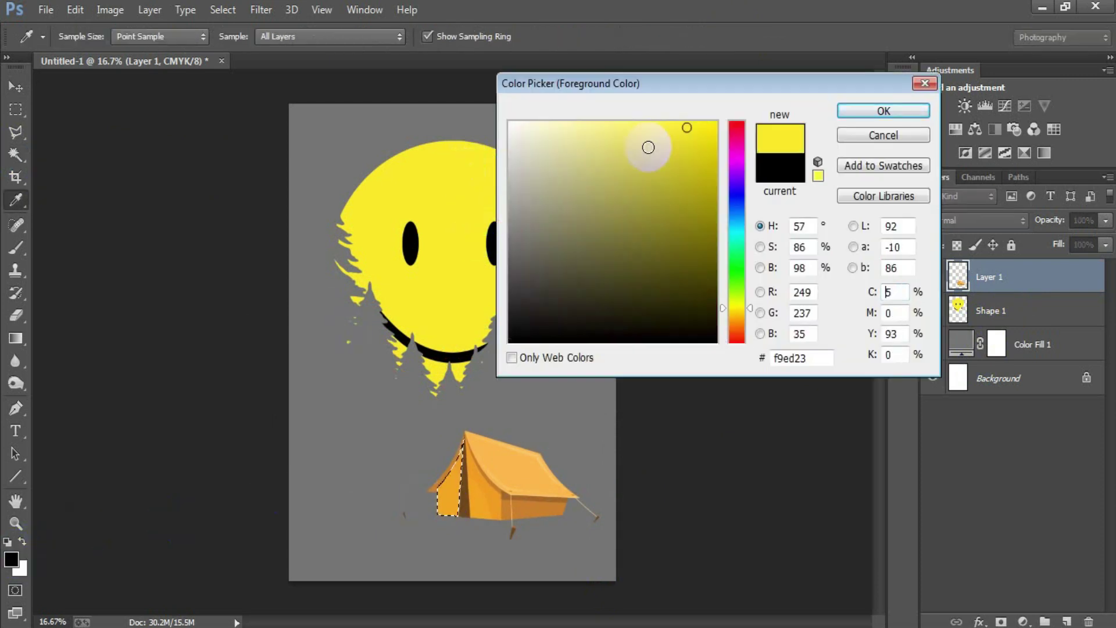
{"action": "left_click_drag", "start_coordinate": [692, 128], "coordinate": [780, 111]}
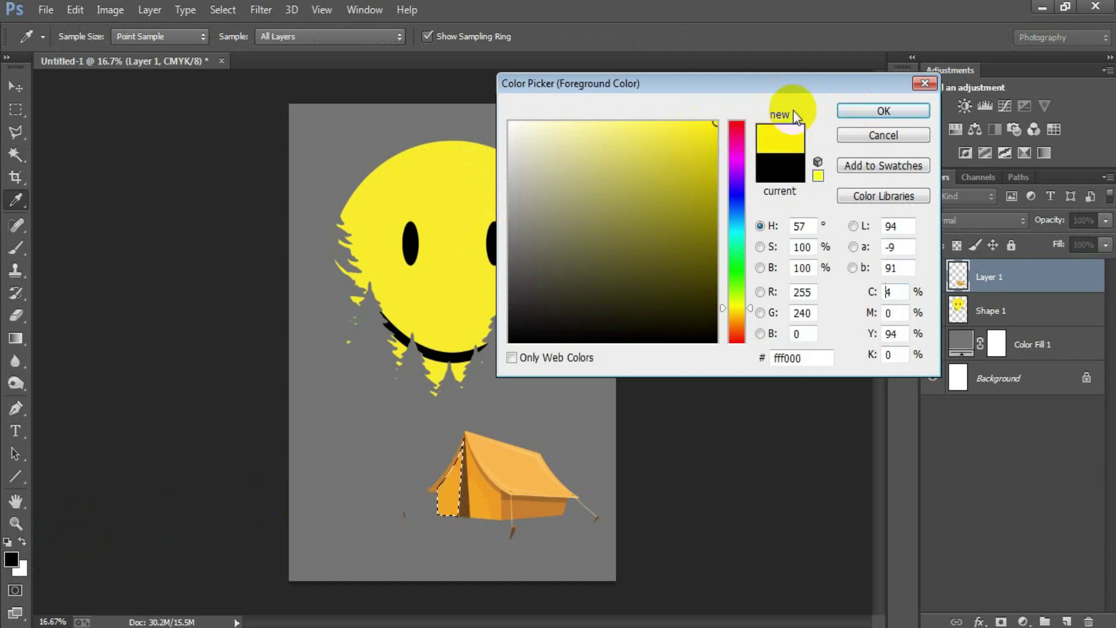
{"action": "left_click", "coordinate": [786, 359]}
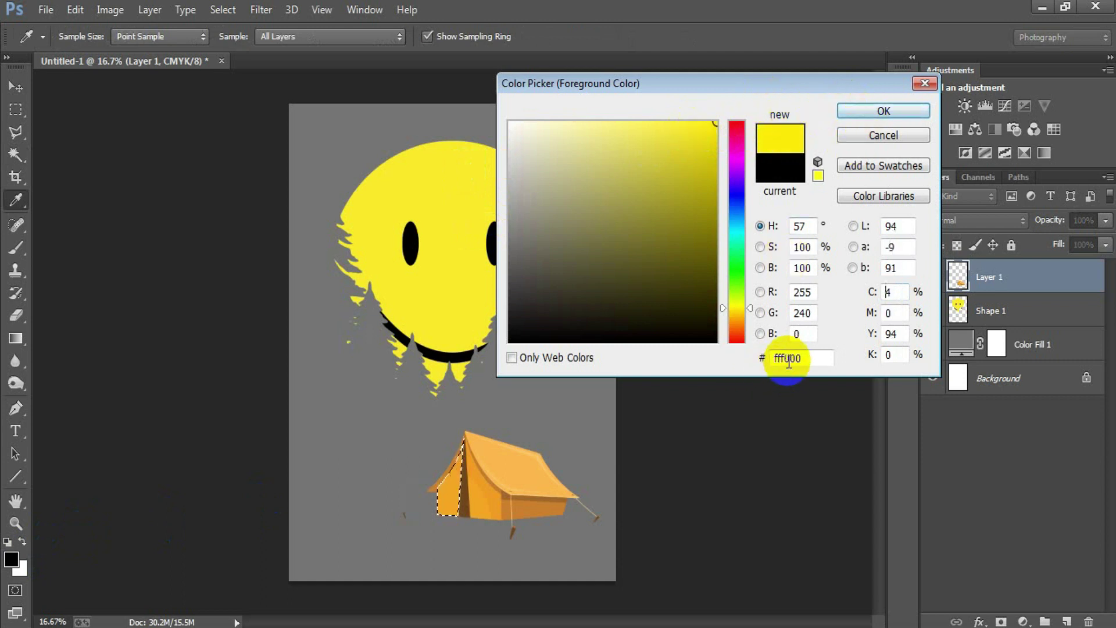
{"action": "type", "text": "f"}
{"action": "left_click", "coordinate": [885, 111]}
{"action": "key", "text": "w"}
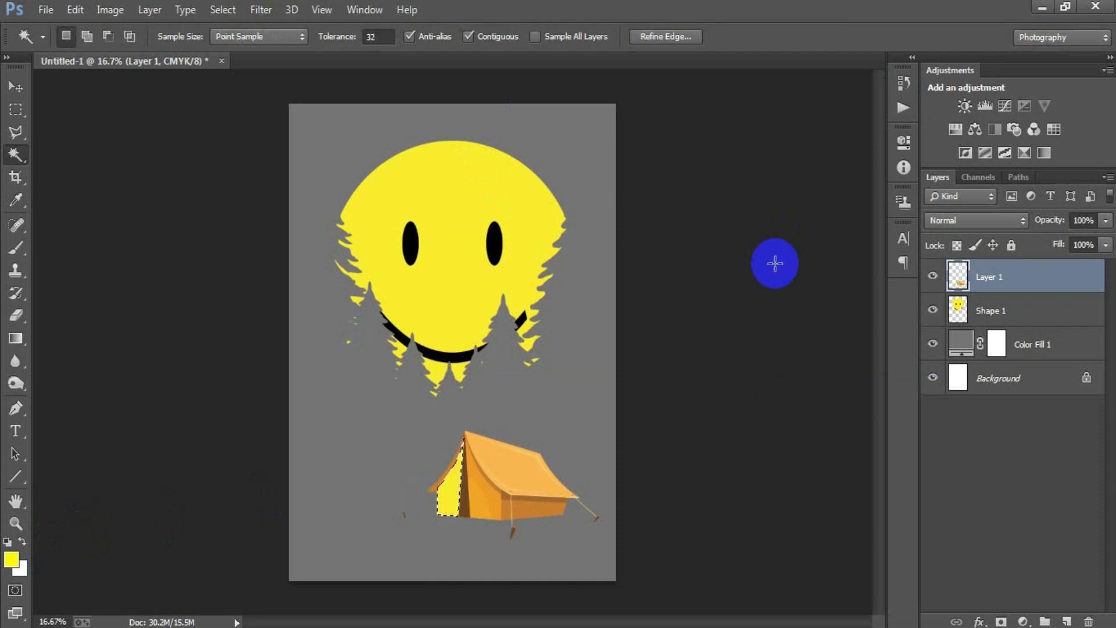
Fill the tent's front panel, roof and right side panel with the yellow.
{"action": "left_click", "coordinate": [487, 507]}
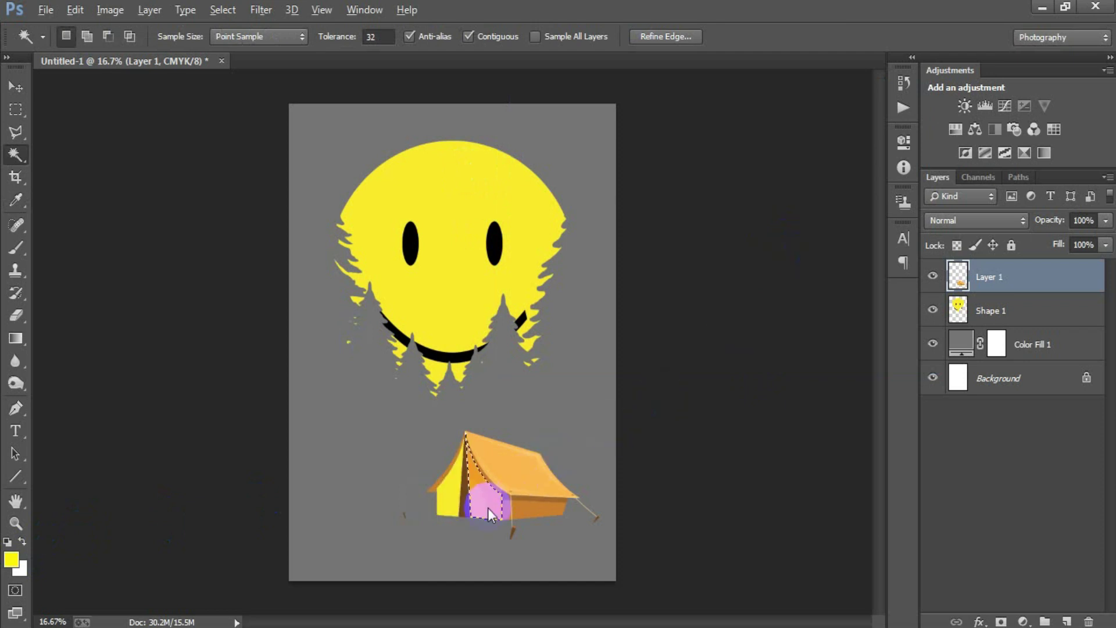
{"action": "key", "text": "alt+BackSpace"}
{"action": "left_click", "coordinate": [525, 471]}
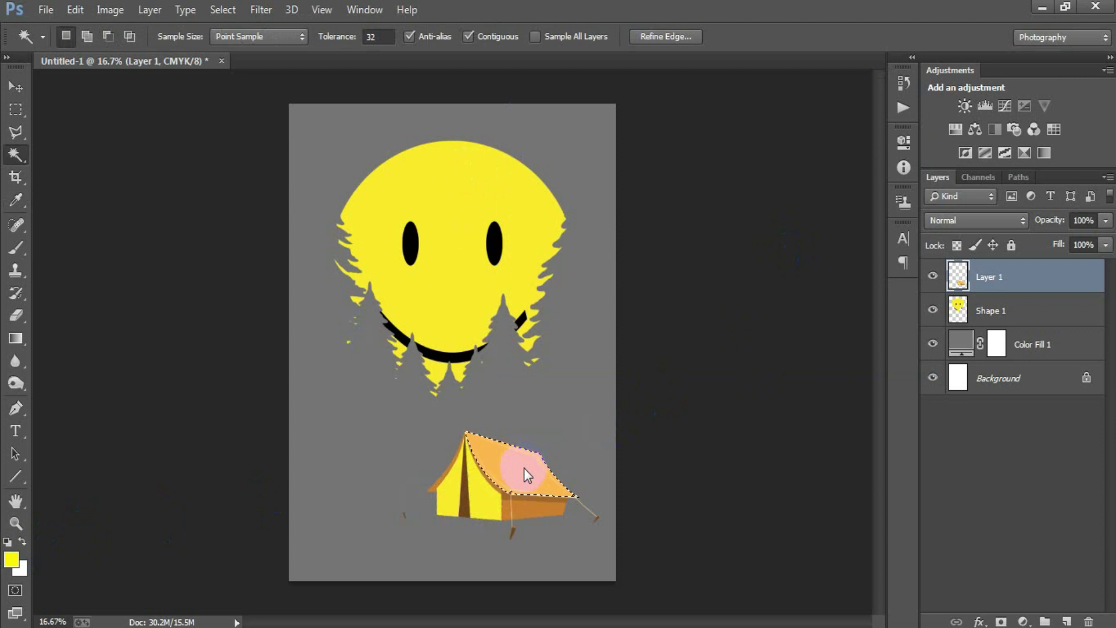
{"action": "key", "text": "alt+BackSpace"}
{"action": "left_click", "coordinate": [529, 507]}
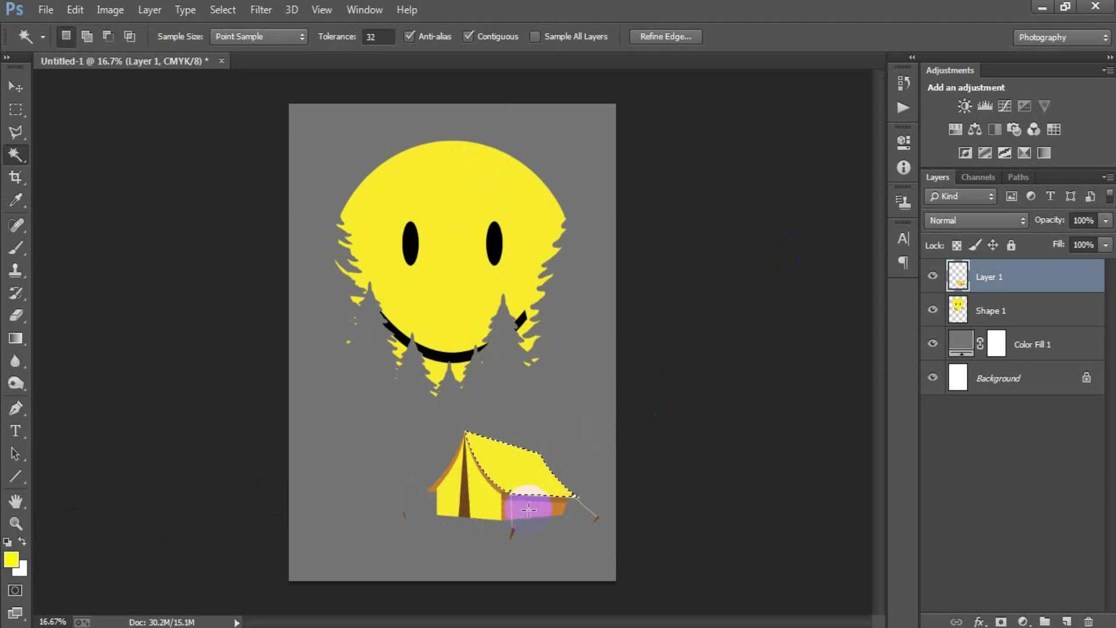
{"action": "key", "text": "alt+BackSpace"}
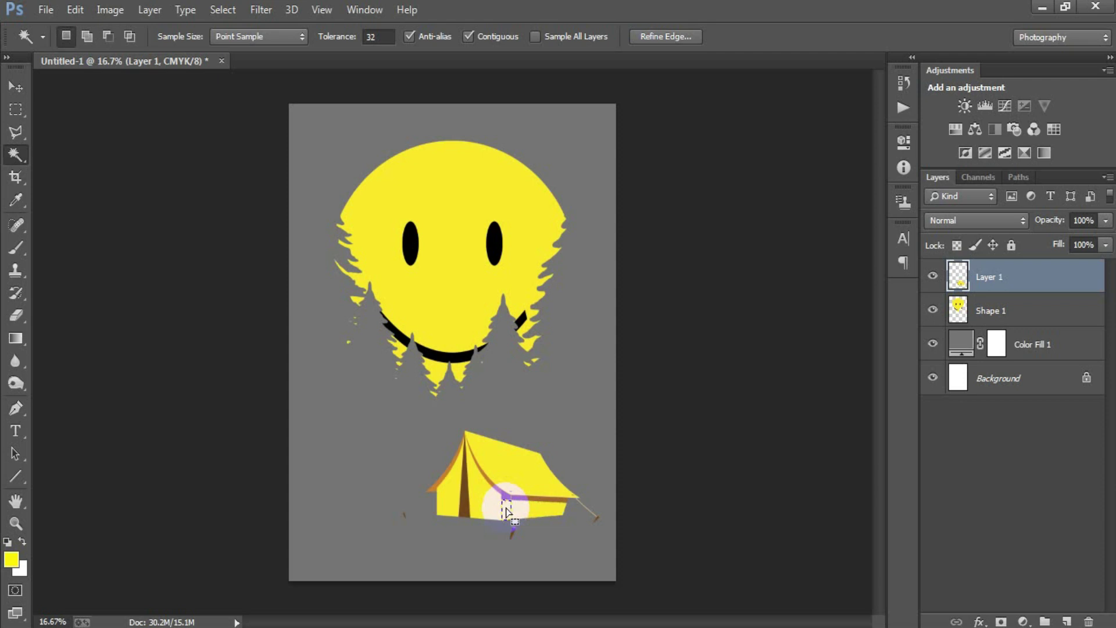
{"action": "left_click", "coordinate": [445, 523]}
Set the foreground colour to the deeper yellow D7D100.
{"action": "key", "text": "x"}
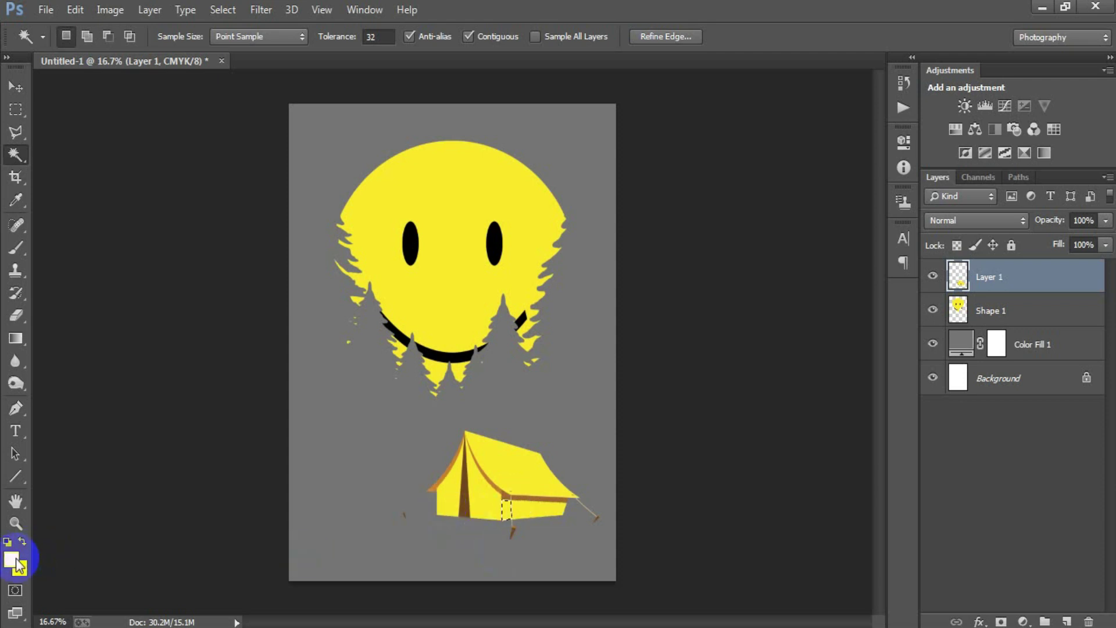
{"action": "left_click", "coordinate": [13, 560]}
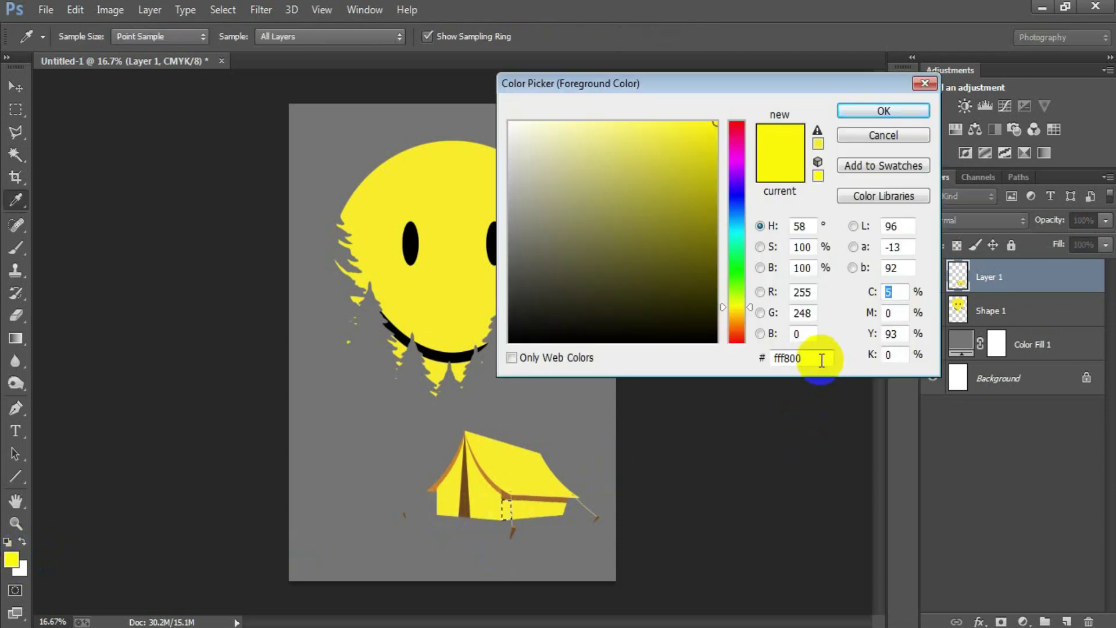
{"action": "type", "text": "D7"}
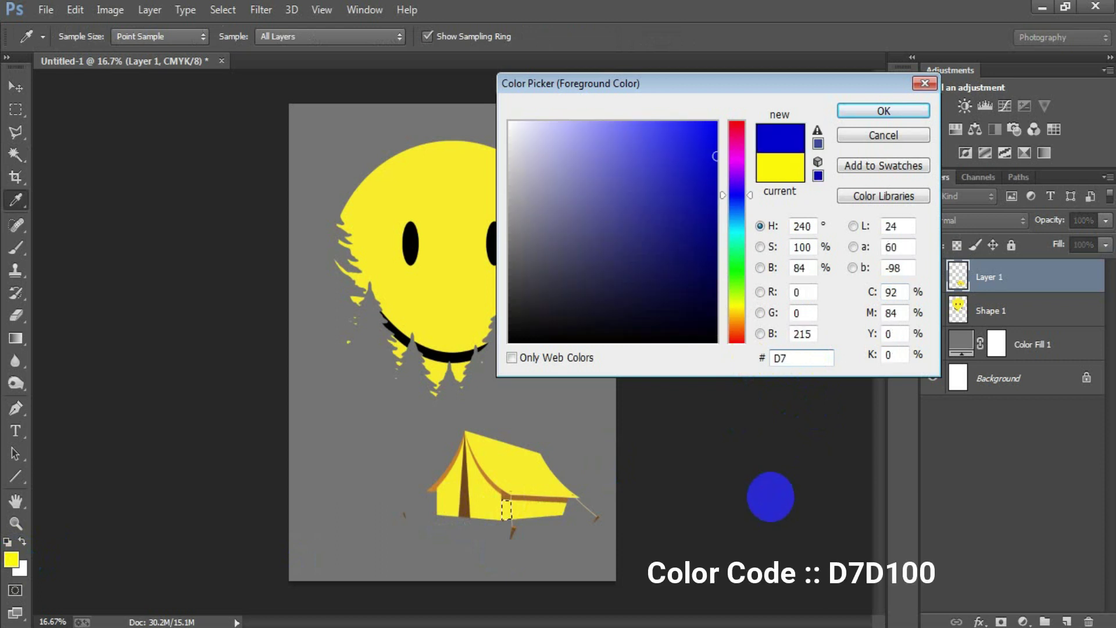
{"action": "type", "text": "D1"}
{"action": "type", "text": "00"}
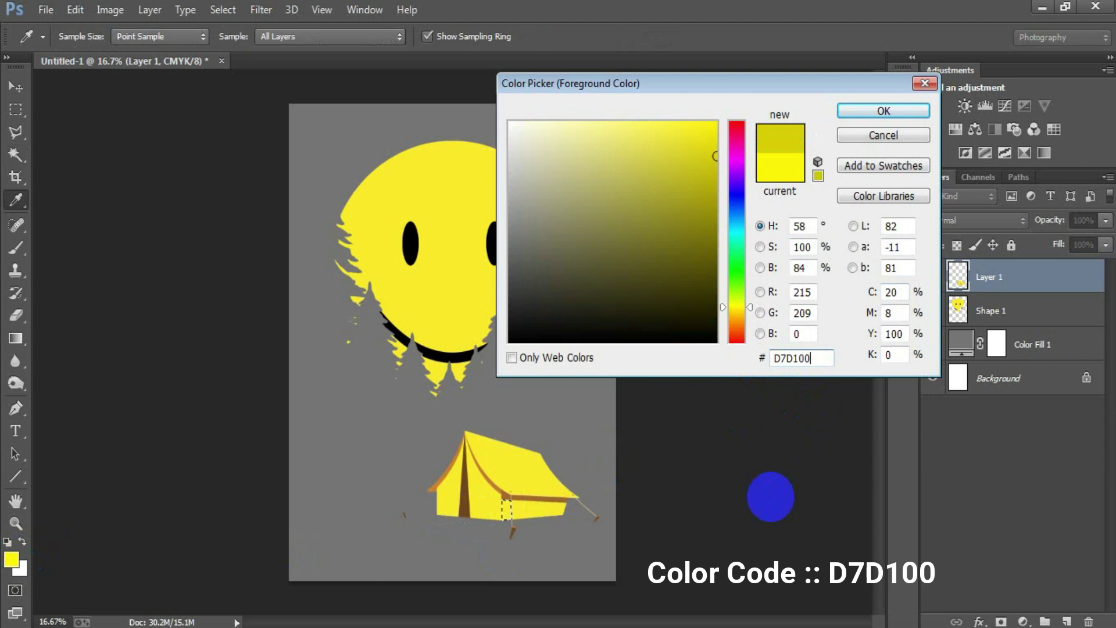
{"action": "left_click", "coordinate": [874, 111]}
Select the tent's orange left flap and edges, fill them with D7D100, and deselect.
{"action": "left_click", "coordinate": [556, 497]}
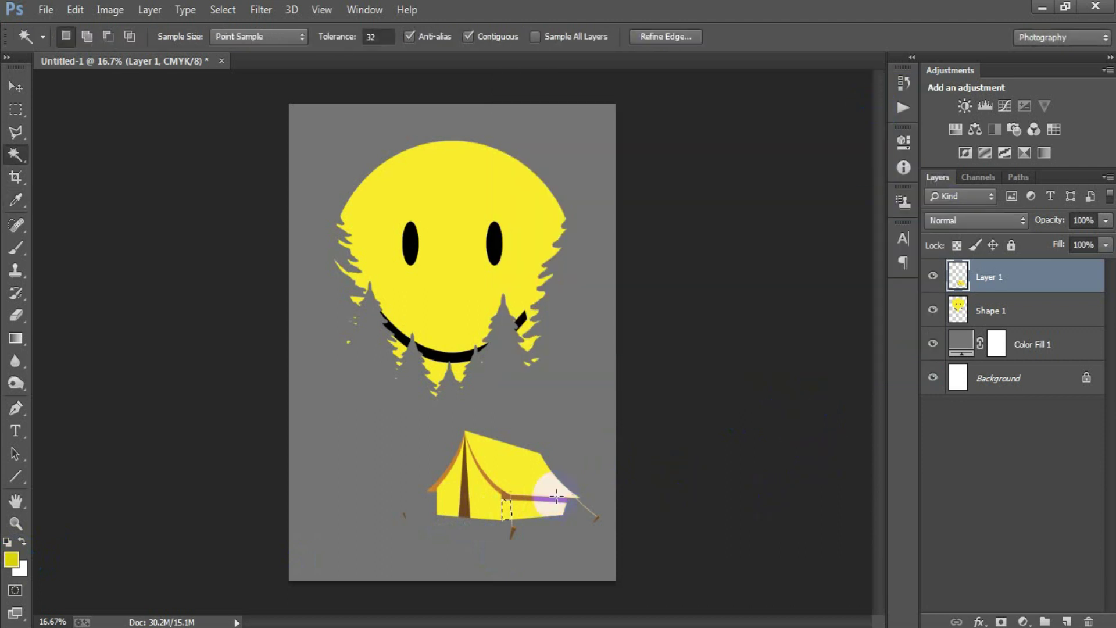
{"action": "left_click", "coordinate": [655, 571]}
{"action": "key", "text": "alt"}
{"action": "left_click", "coordinate": [499, 499]}
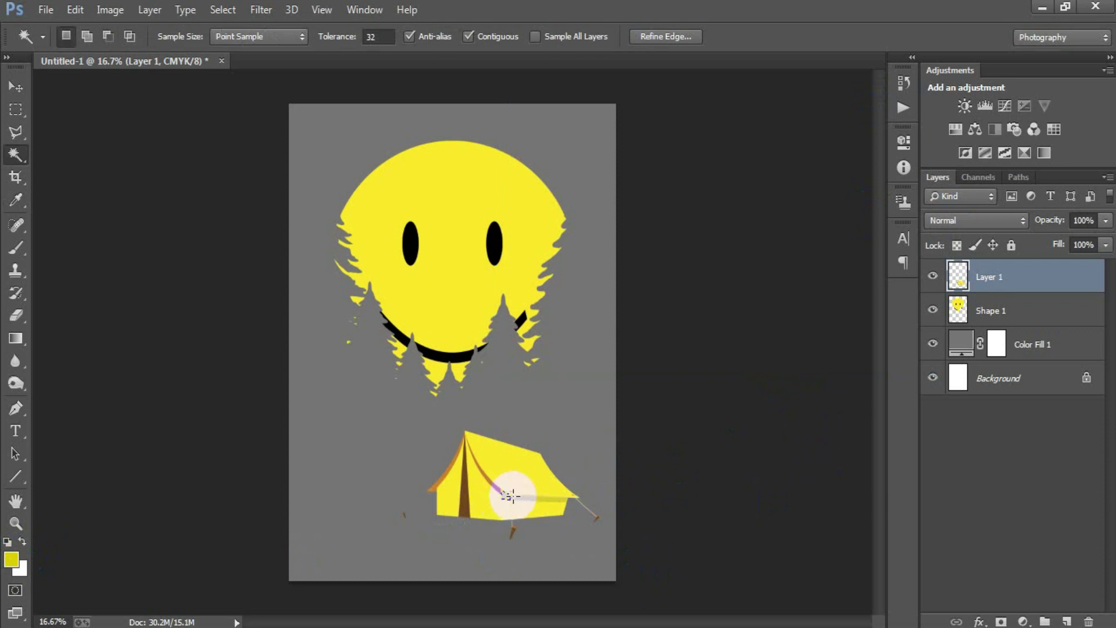
{"action": "left_click", "coordinate": [494, 487]}
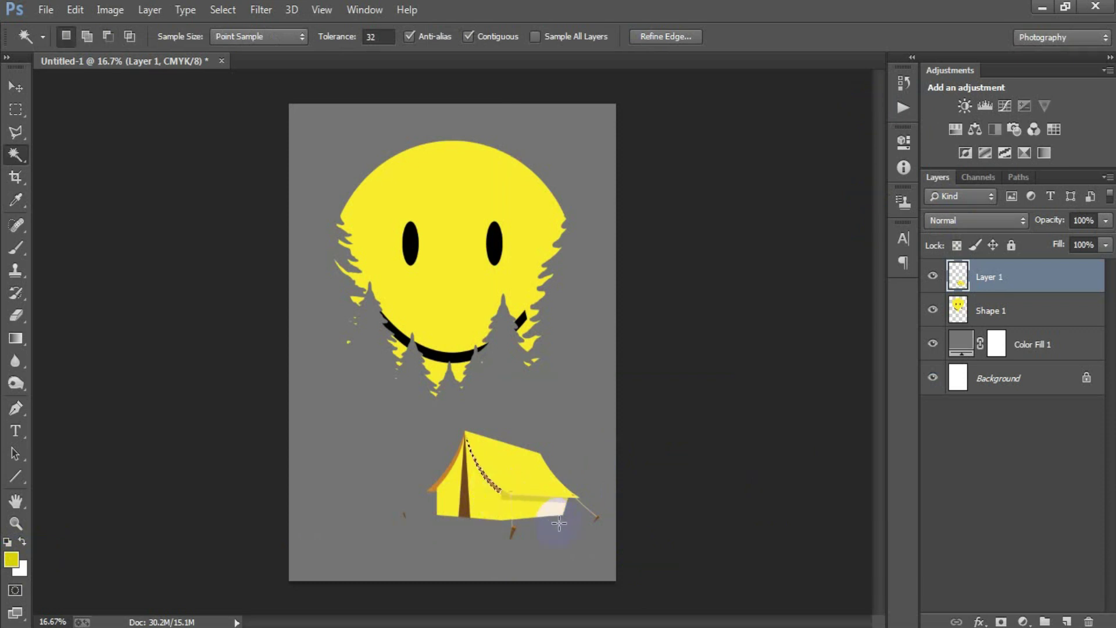
{"action": "left_click", "coordinate": [437, 484]}
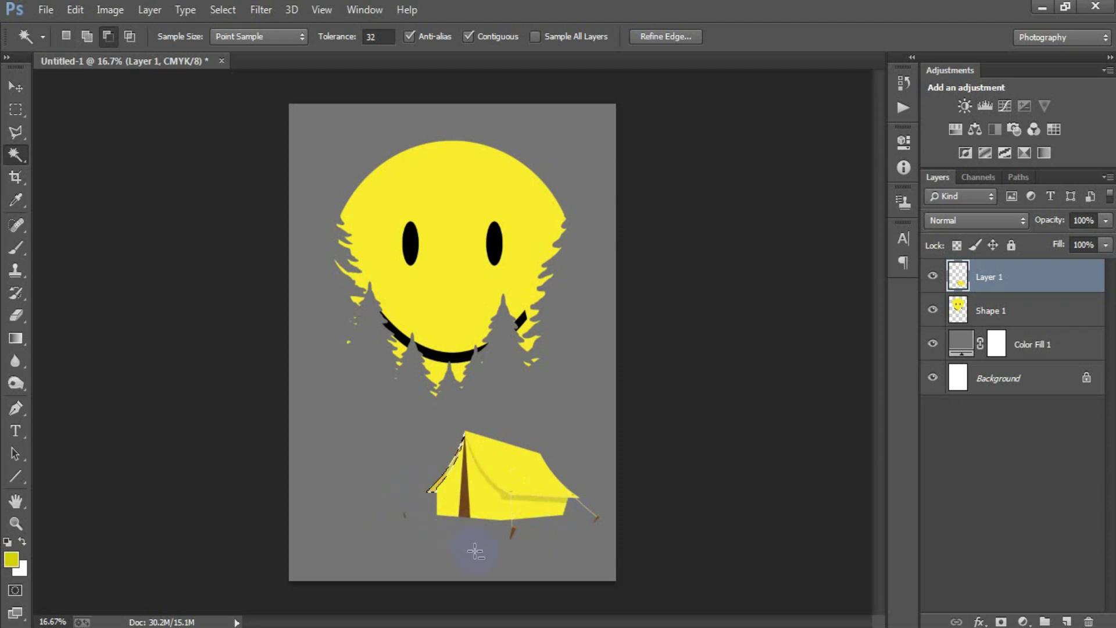
{"action": "key", "text": "alt+BackSpace"}
{"action": "key", "text": "ctrl+d"}
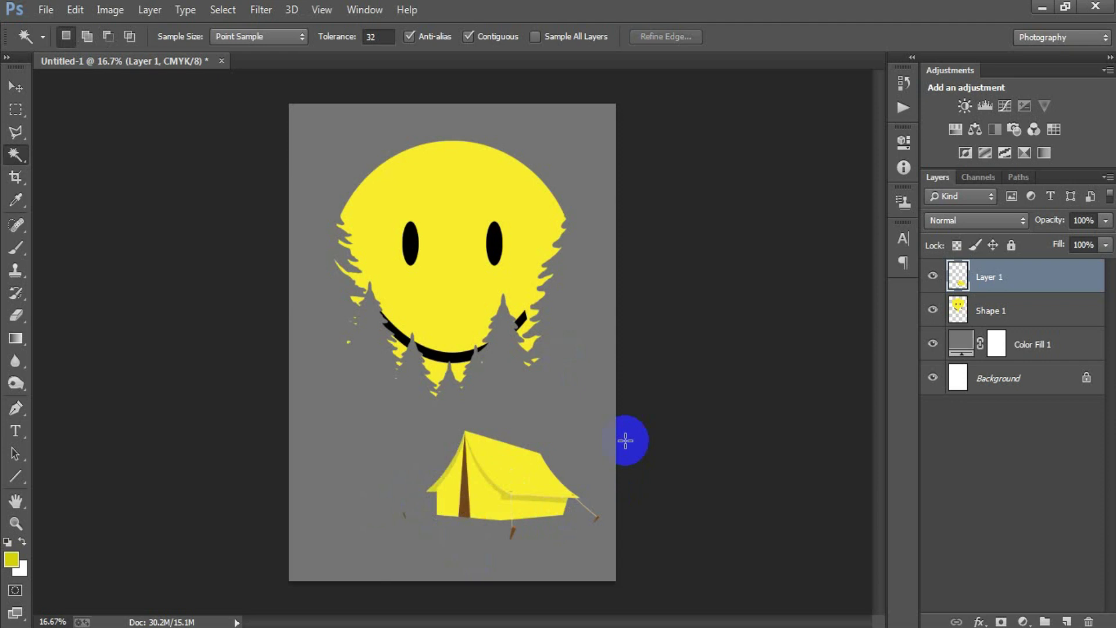
Open and rasterize the campfire EPS, docking it beside the poster.
{"action": "key", "text": "v"}
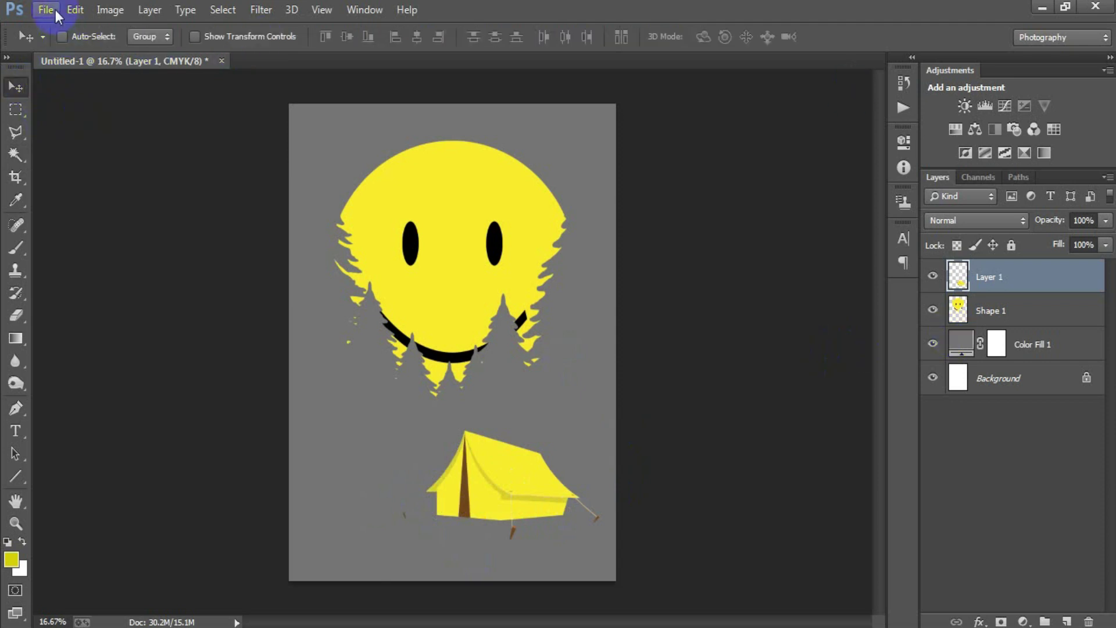
{"action": "left_click", "coordinate": [56, 11]}
{"action": "left_click", "coordinate": [50, 44]}
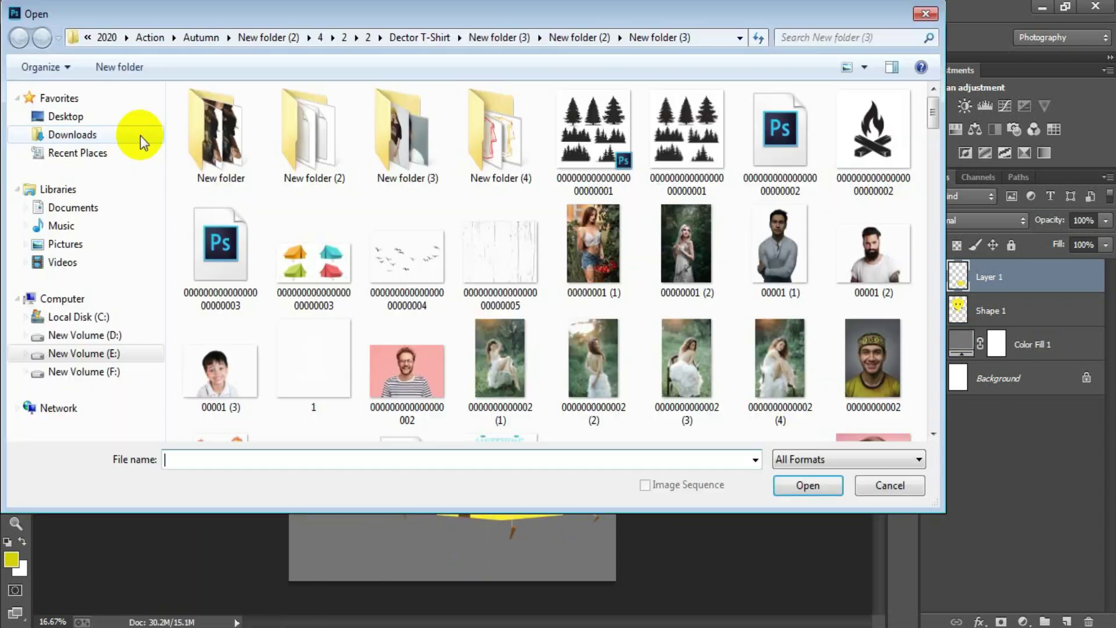
{"action": "left_click", "coordinate": [774, 174]}
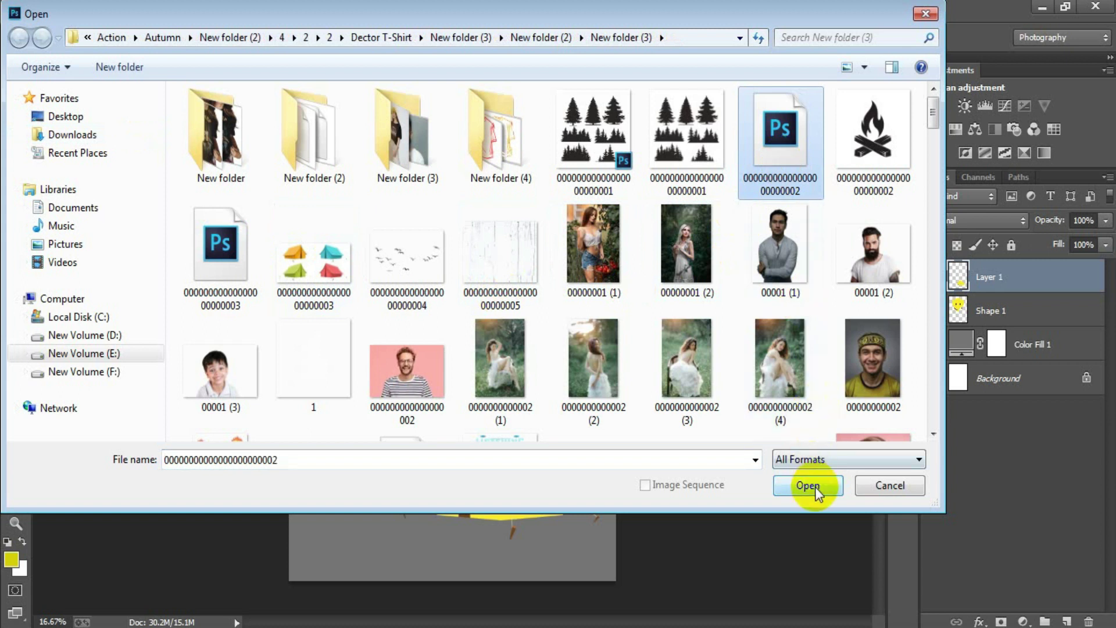
{"action": "left_click", "coordinate": [814, 486]}
{"action": "type", "text": "300"}
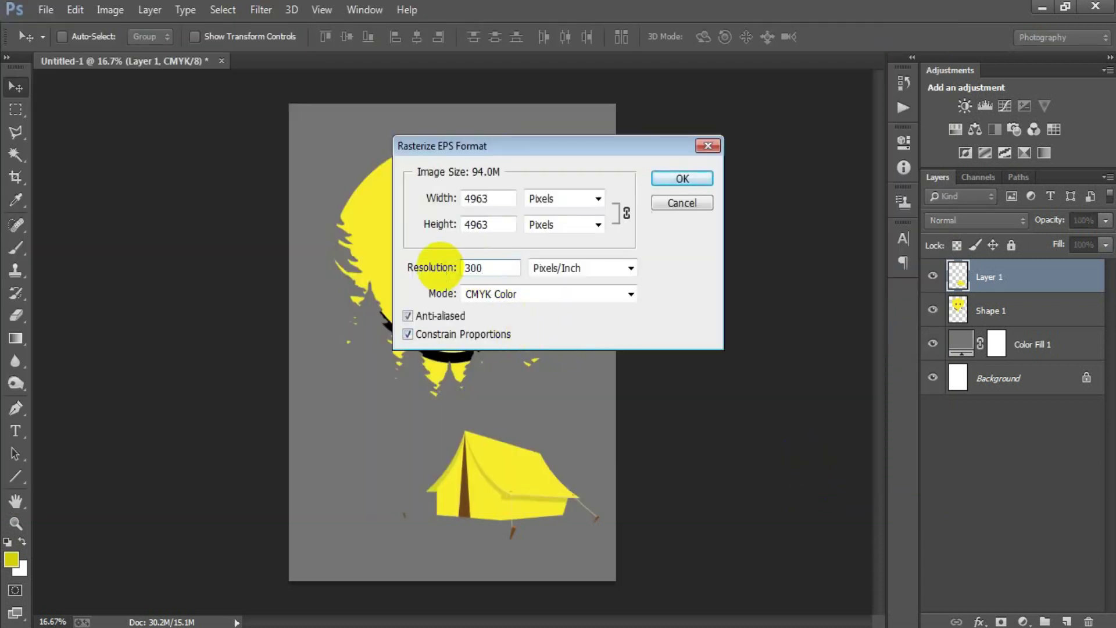
{"action": "key", "text": "Return"}
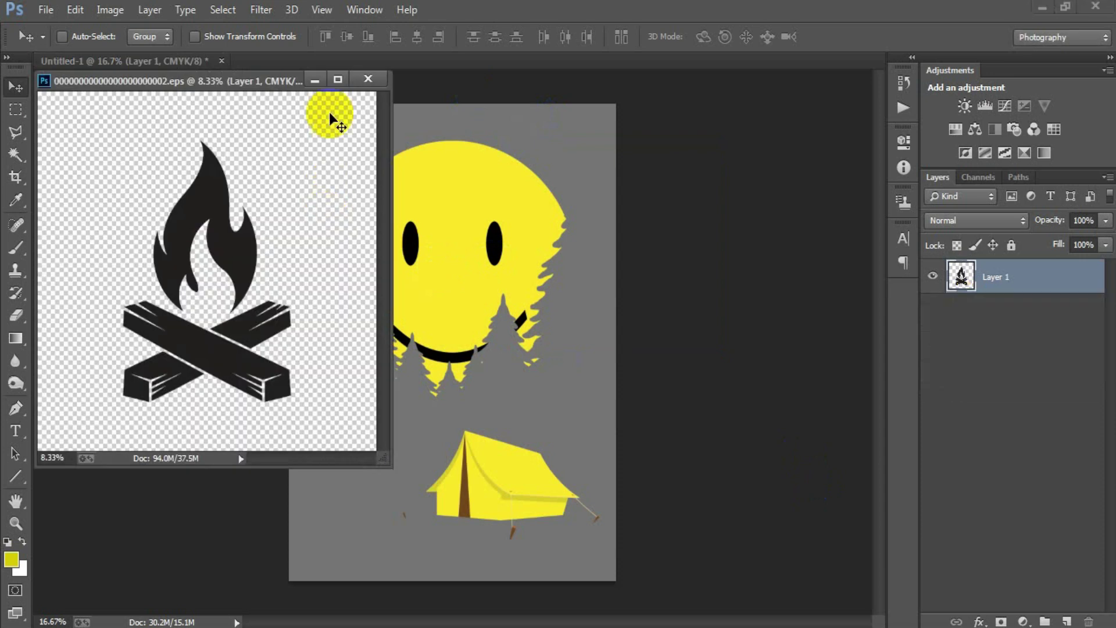
{"action": "left_click_drag", "start_coordinate": [262, 81], "coordinate": [458, 65]}
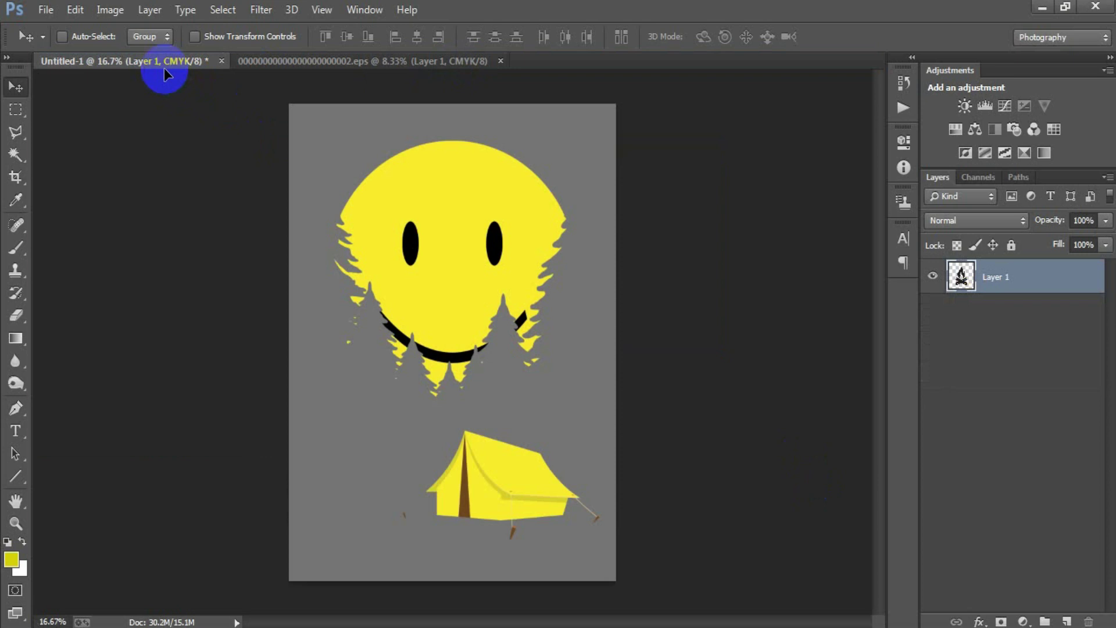
Drag the campfire into the poster as a new layer and close its file unsaved.
{"action": "left_click_drag", "start_coordinate": [164, 68], "coordinate": [343, 479]}
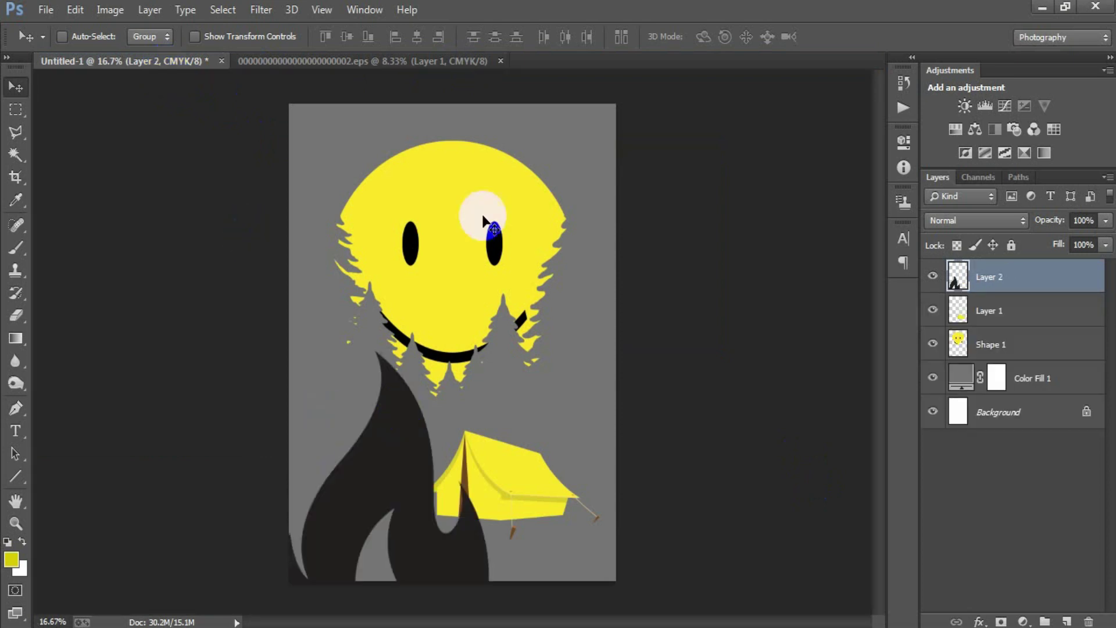
{"action": "left_click", "coordinate": [501, 61]}
{"action": "left_click", "coordinate": [577, 253]}
{"action": "key", "text": "ctrl+t"}
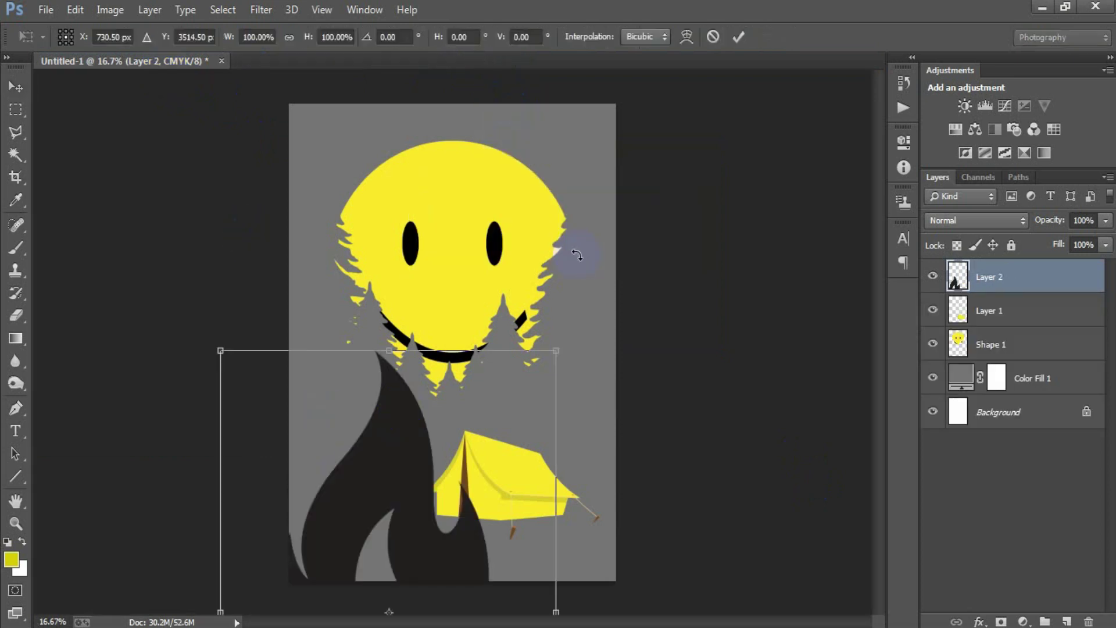
Shrink the campfire in several passes and position it below the tent's left side.
{"action": "mouse_move", "coordinate": [555, 356]}
{"action": "left_mouse_down"}
{"action": "mouse_move", "coordinate": [457, 398]}
{"action": "mouse_move", "coordinate": [441, 452]}
{"action": "left_mouse_up"}
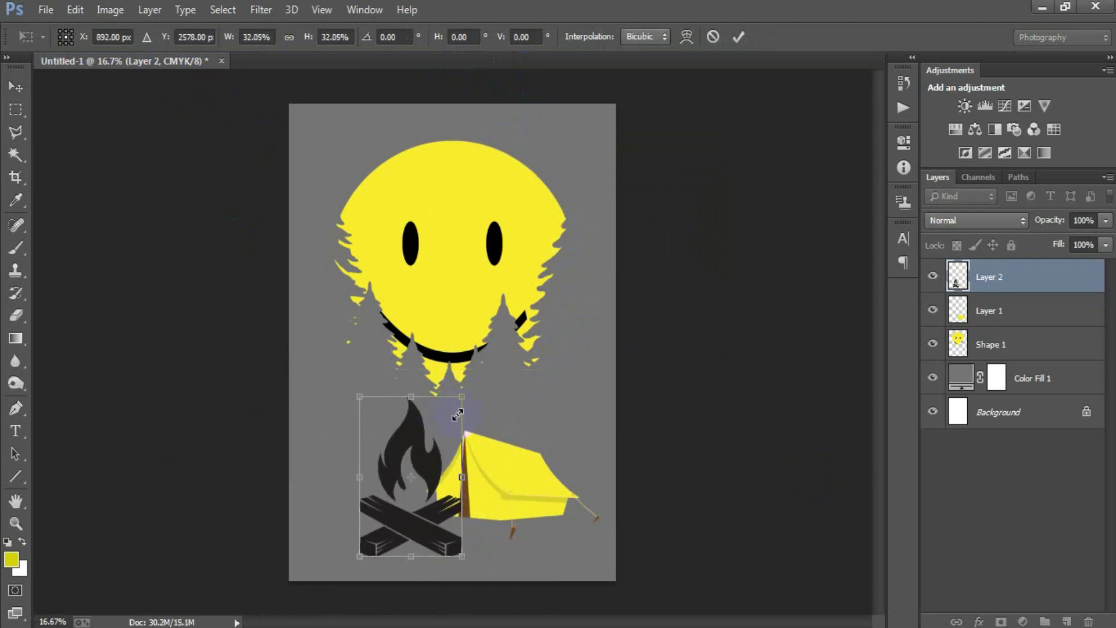
{"action": "left_click", "coordinate": [737, 38]}
{"action": "left_click_drag", "start_coordinate": [401, 480], "coordinate": [435, 557]}
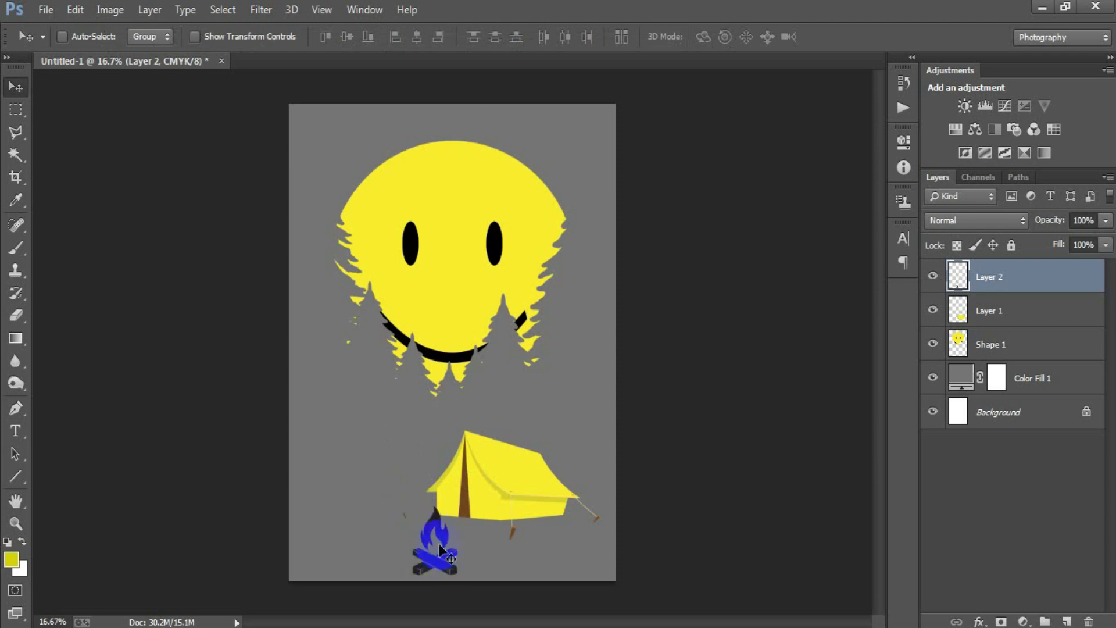
{"action": "key", "text": "ctrl+t"}
{"action": "left_click_drag", "start_coordinate": [457, 506], "coordinate": [449, 516]}
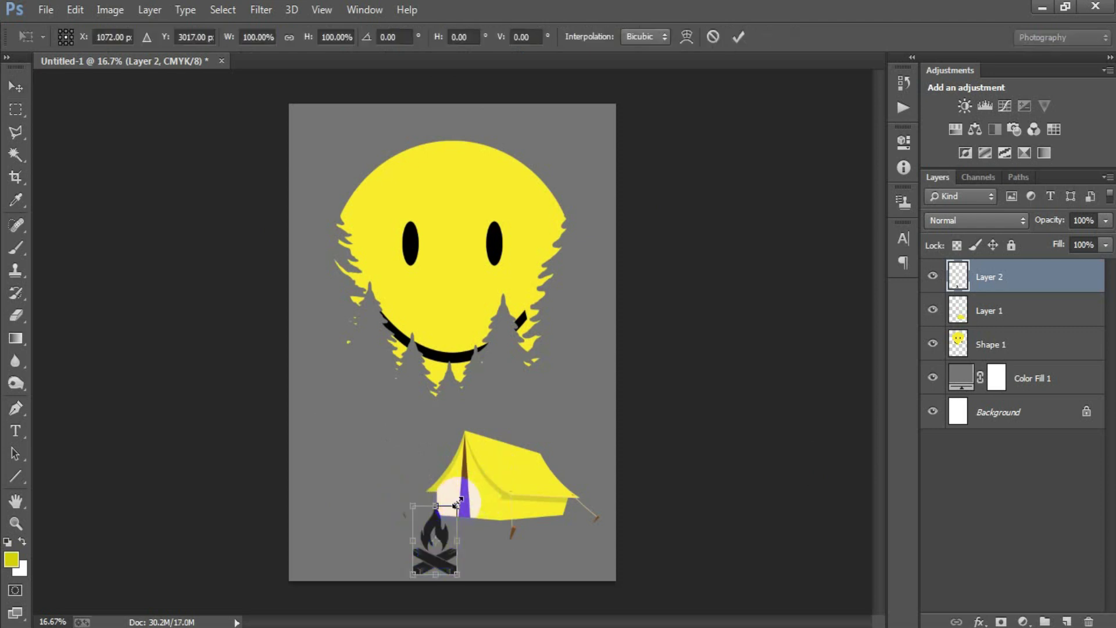
{"action": "key", "text": "Return"}
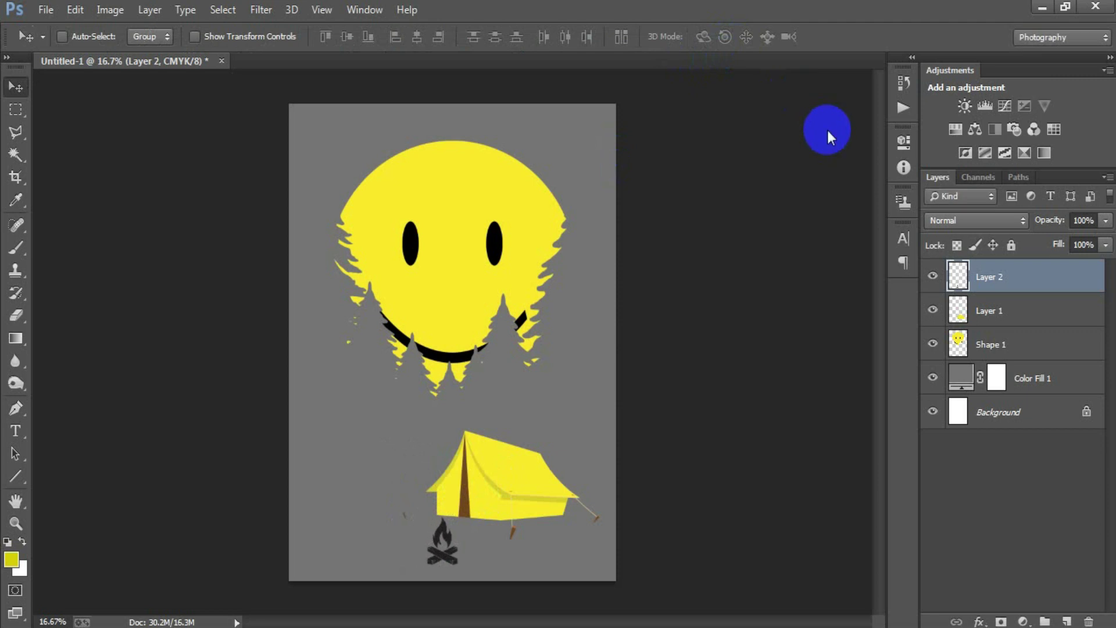
{"action": "key", "text": "ctrl+t"}
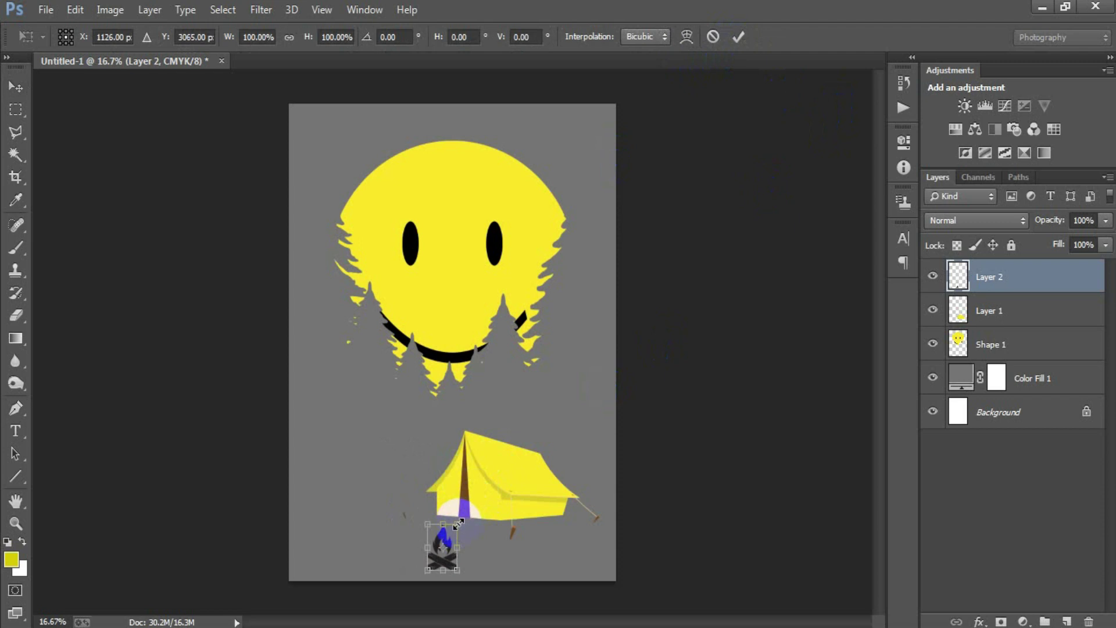
{"action": "left_click_drag", "start_coordinate": [458, 523], "coordinate": [454, 528]}
{"action": "left_click", "coordinate": [739, 37]}
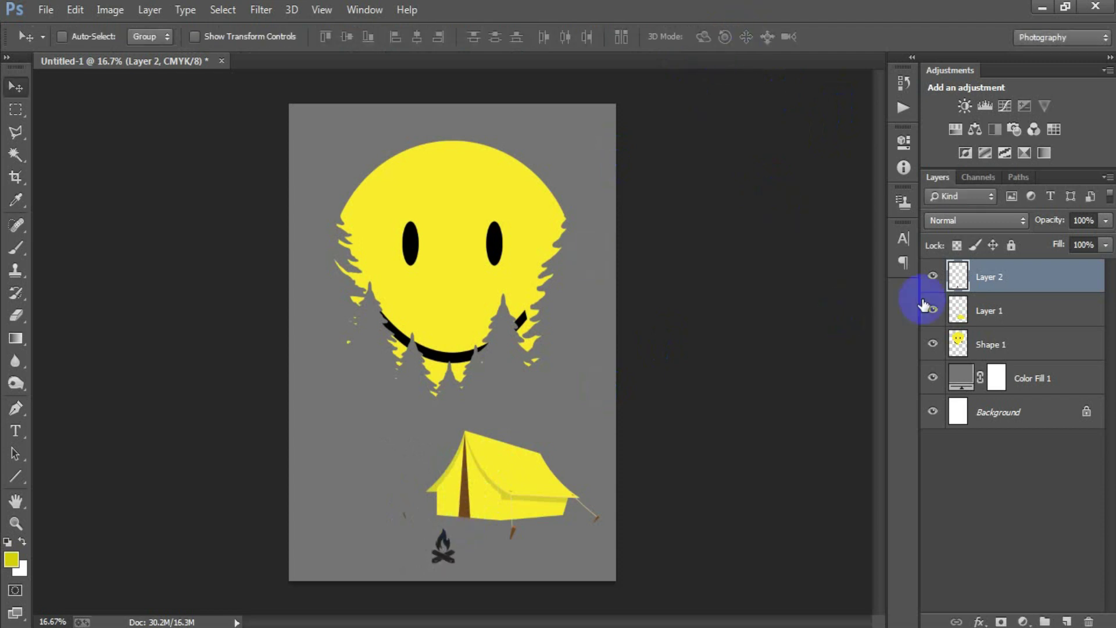
Load the campfire's selection, fill it with bright yellow fff000, and deselect.
{"action": "left_click", "coordinate": [958, 278], "text": "ctrl"}
{"action": "key", "text": "x"}
{"action": "left_click", "coordinate": [10, 561]}
{"action": "left_click", "coordinate": [436, 167]}
{"action": "left_click_drag", "start_coordinate": [673, 137], "coordinate": [771, 113]}
{"action": "left_click", "coordinate": [861, 111]}
{"action": "key", "text": "alt+BackSpace"}
{"action": "key", "text": "ctrl+d"}
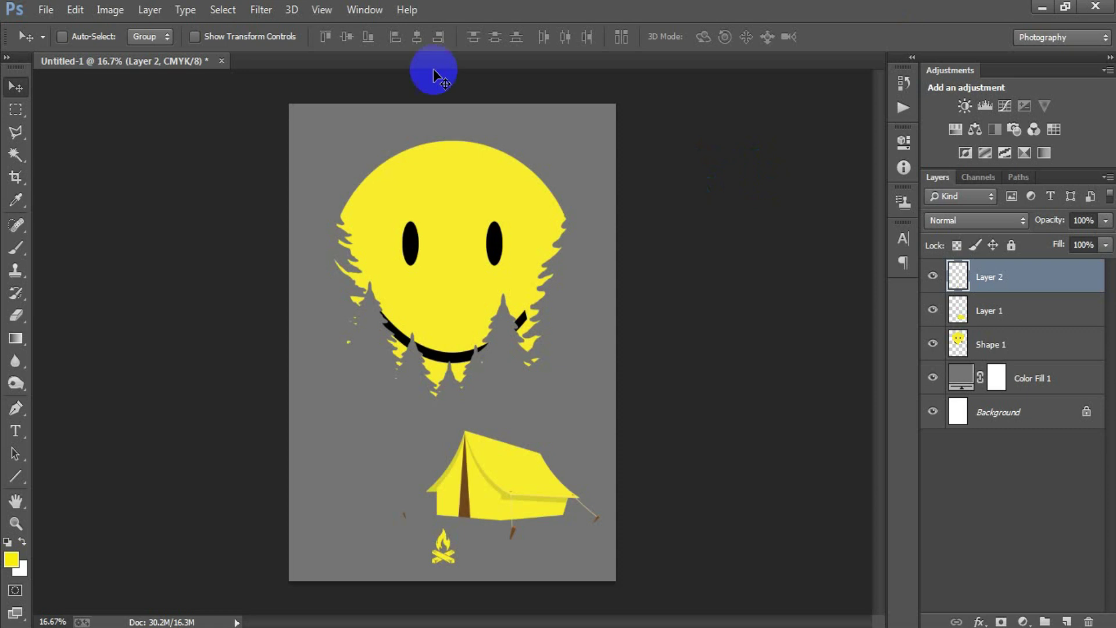
Place the linked bird image, scaled to about 25%, across the top of the moon.
{"action": "left_click", "coordinate": [45, 9]}
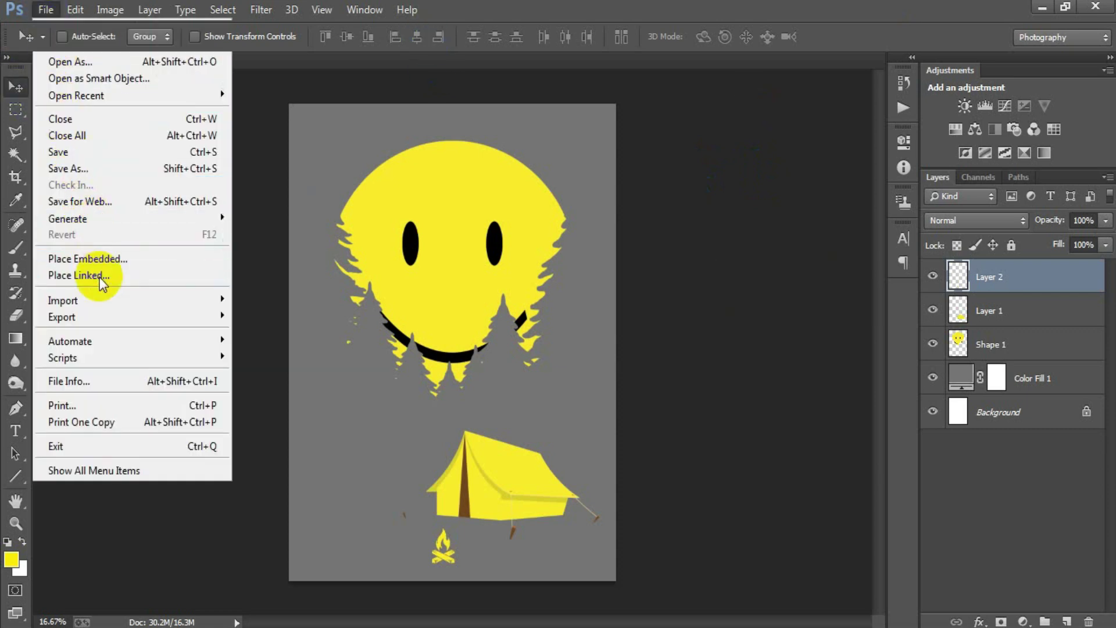
{"action": "left_click", "coordinate": [99, 277]}
{"action": "left_click", "coordinate": [425, 279]}
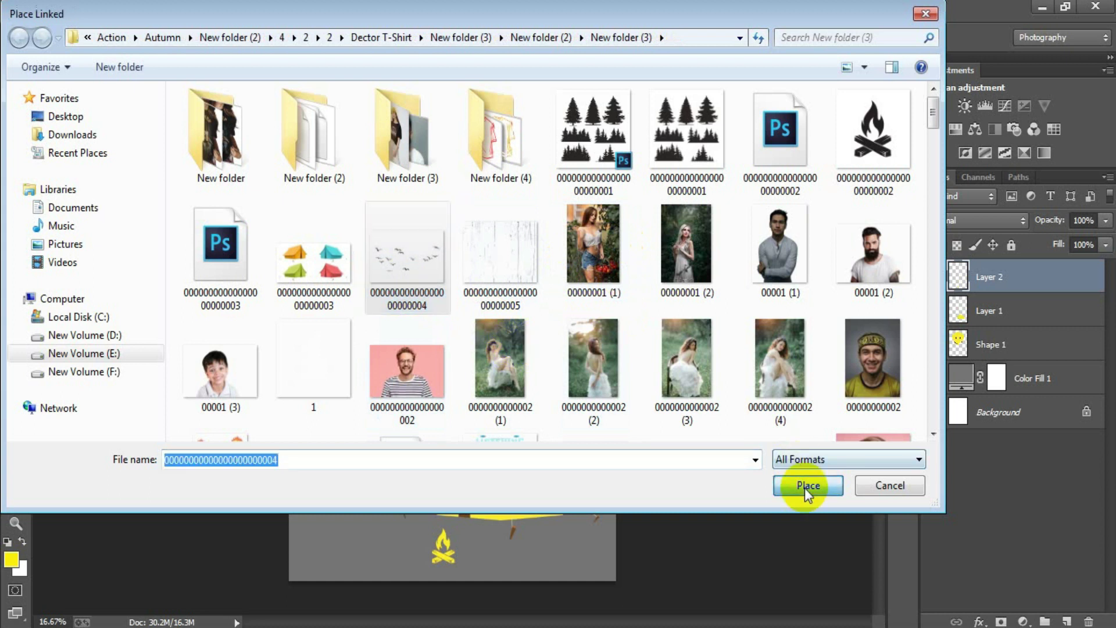
{"action": "left_click", "coordinate": [805, 486]}
{"action": "left_click_drag", "start_coordinate": [615, 461], "coordinate": [526, 393]}
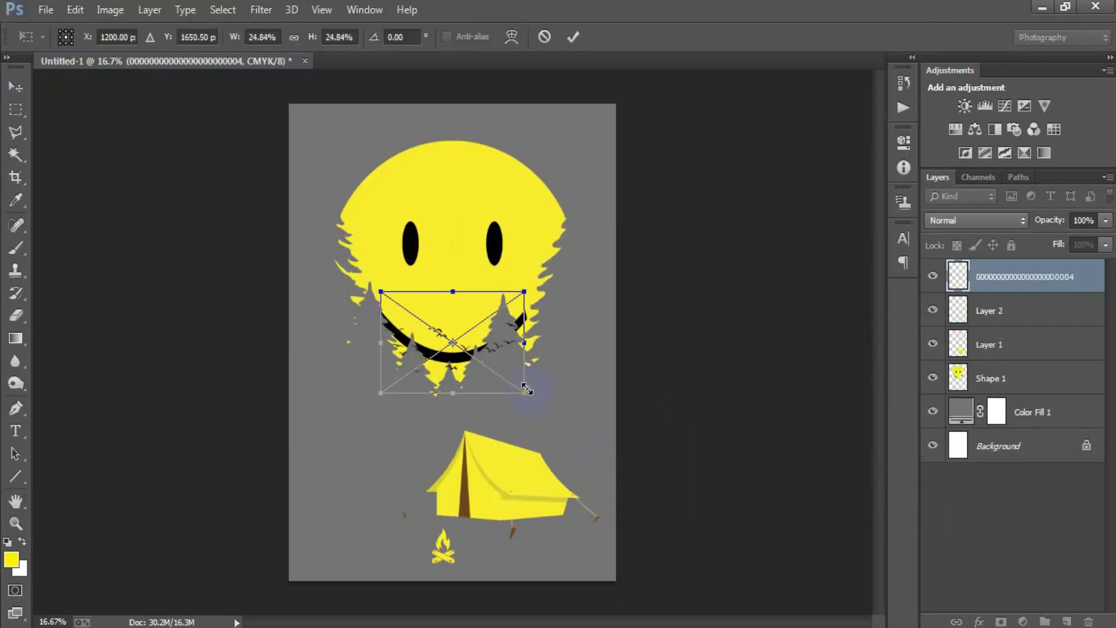
{"action": "left_click_drag", "start_coordinate": [490, 345], "coordinate": [494, 188]}
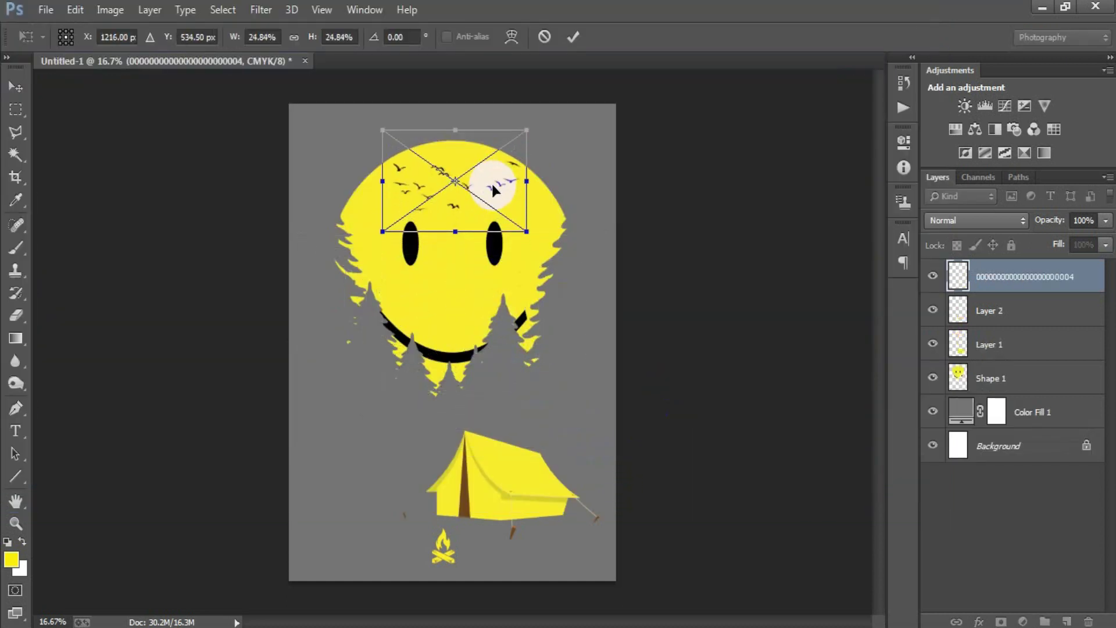
{"action": "left_click", "coordinate": [573, 37]}
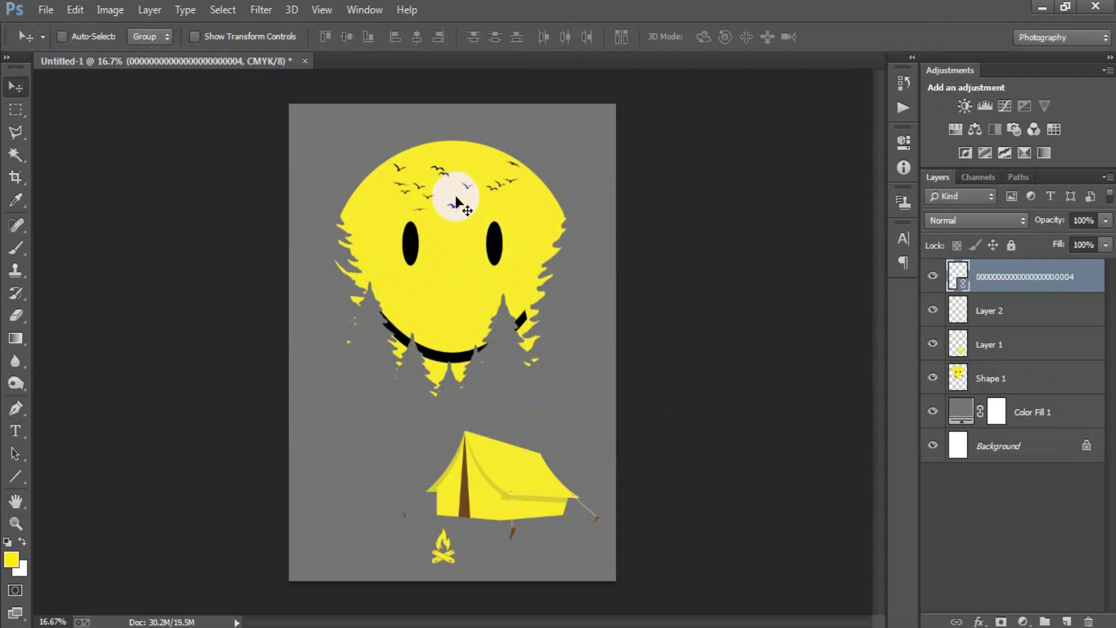
Try moving the moon face down, undo it twice, and reselect the bird layer.
{"action": "left_click_drag", "start_coordinate": [456, 199], "coordinate": [465, 264]}
{"action": "key", "text": "ctrl+z"}
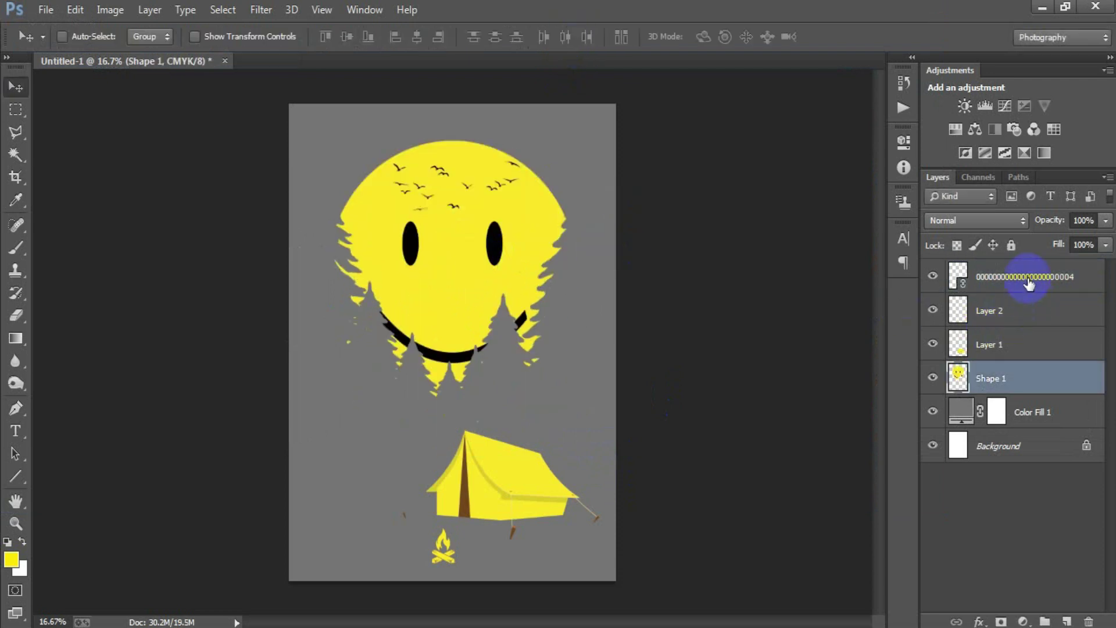
{"action": "left_click", "coordinate": [1006, 289]}
{"action": "left_click_drag", "start_coordinate": [449, 189], "coordinate": [448, 235]}
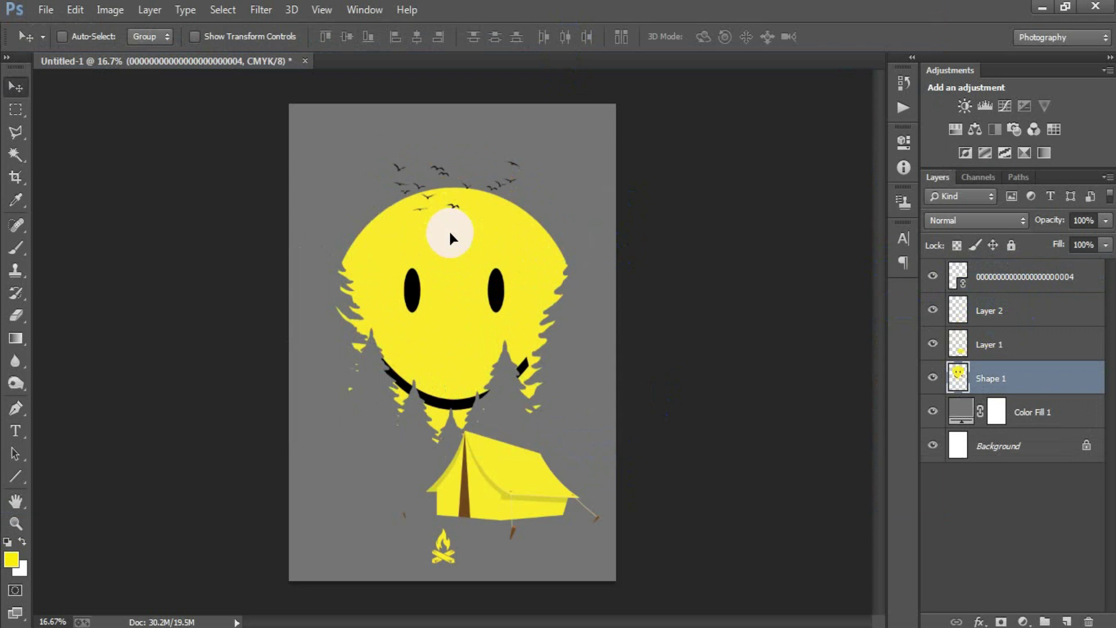
{"action": "key", "text": "ctrl+z"}
{"action": "left_click", "coordinate": [1016, 277]}
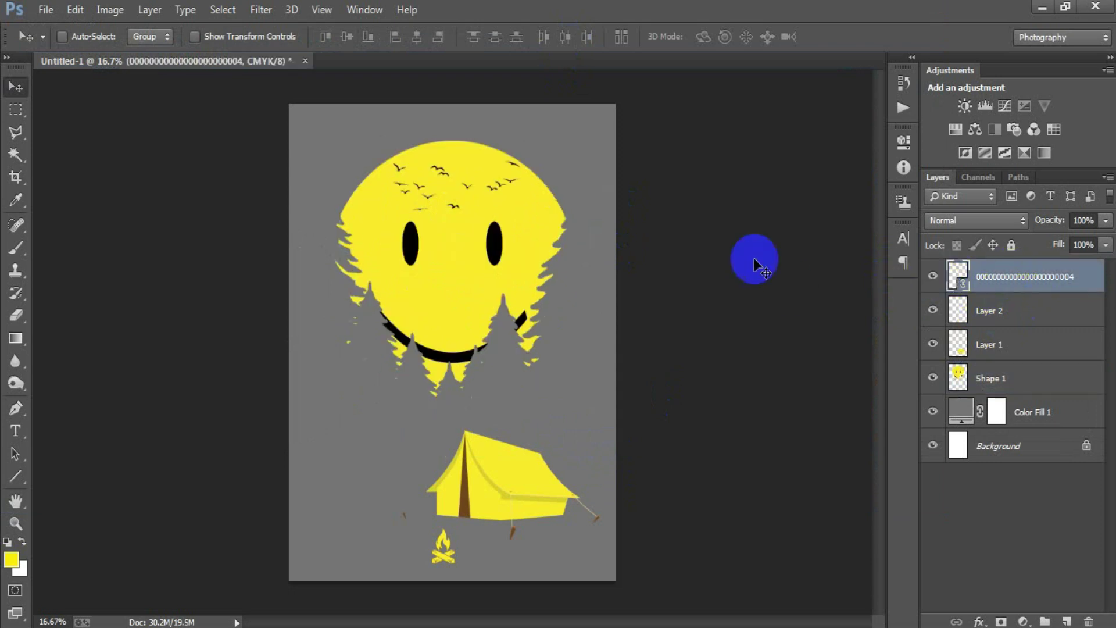
{"action": "left_click", "coordinate": [419, 205]}
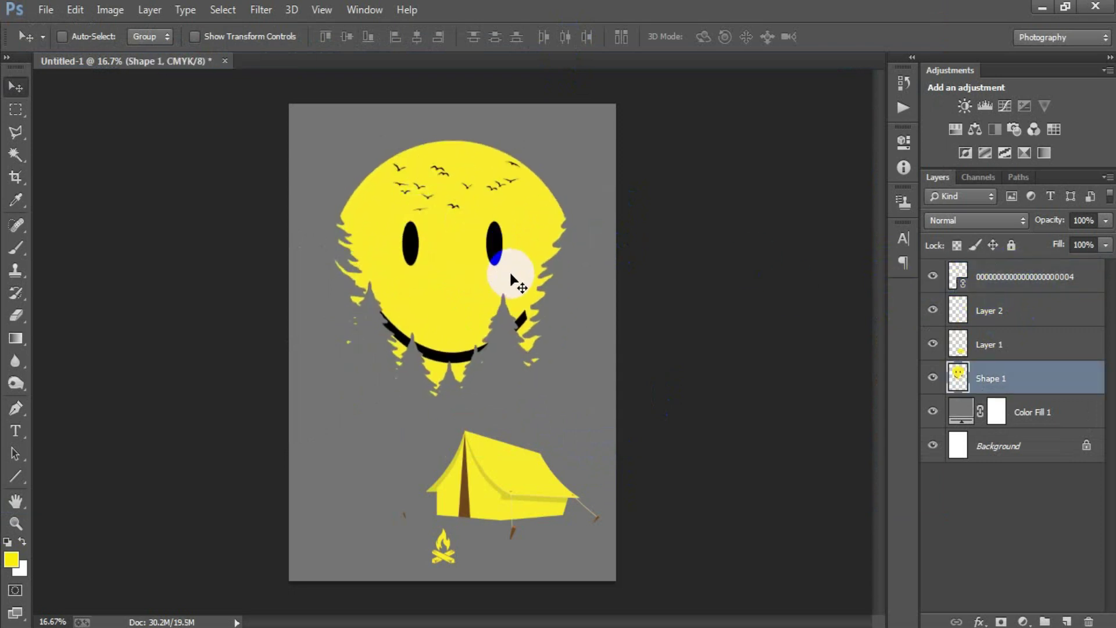
{"action": "left_click", "coordinate": [981, 283]}
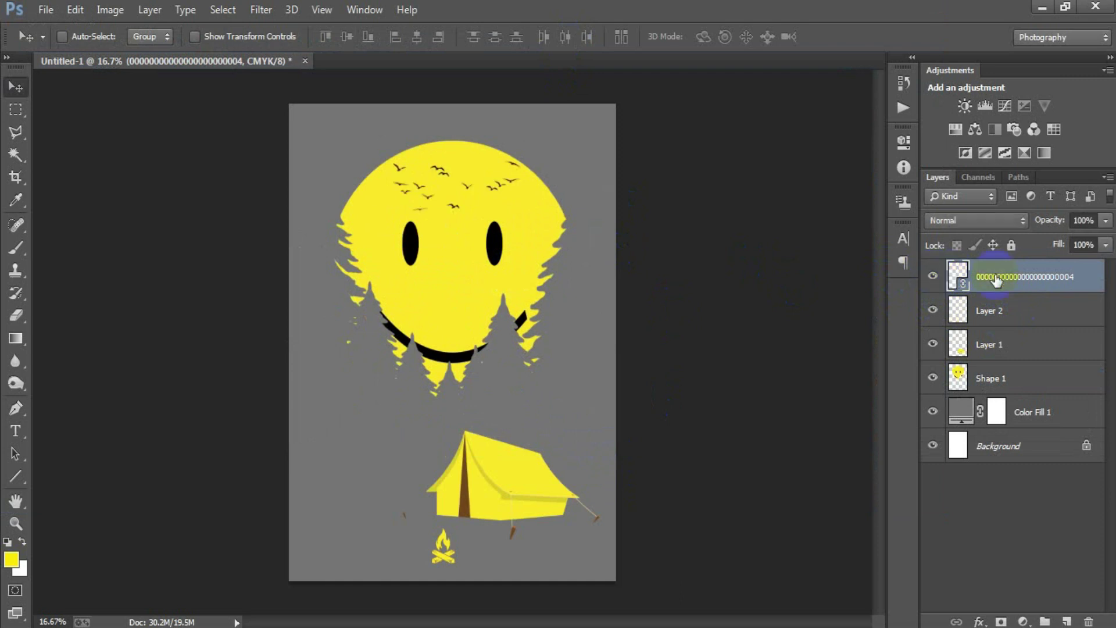
Rasterize the bird layer and add a copy scaled to about three-quarters above it.
{"action": "right_click", "coordinate": [984, 280]}
{"action": "left_click", "coordinate": [695, 326]}
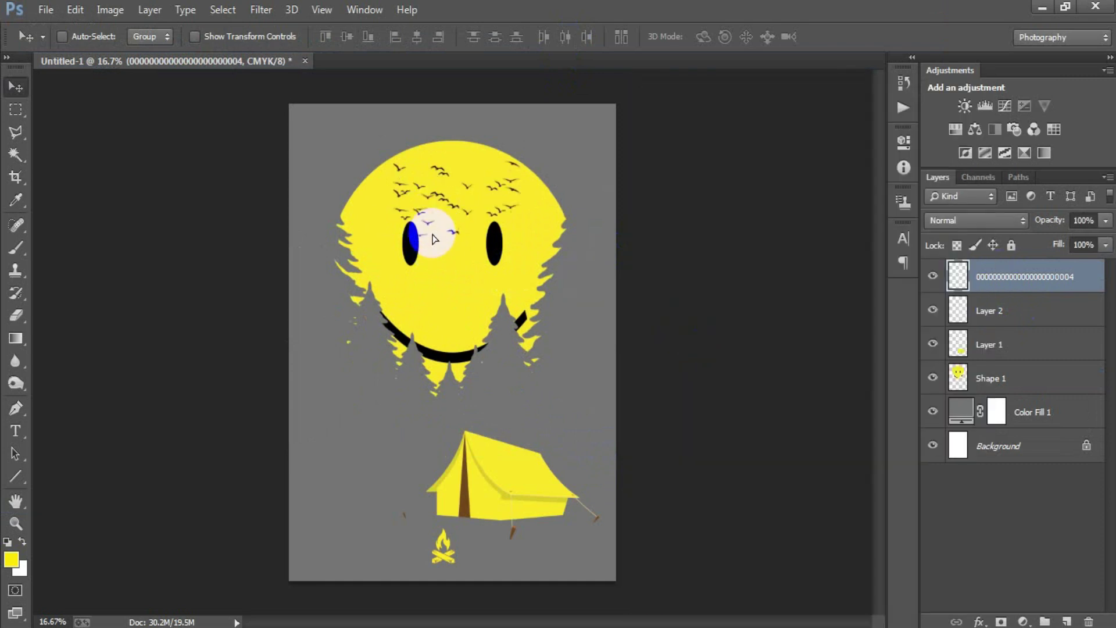
{"action": "left_click_drag", "start_coordinate": [435, 218], "coordinate": [437, 239]}
{"action": "key", "text": "ctrl+t"}
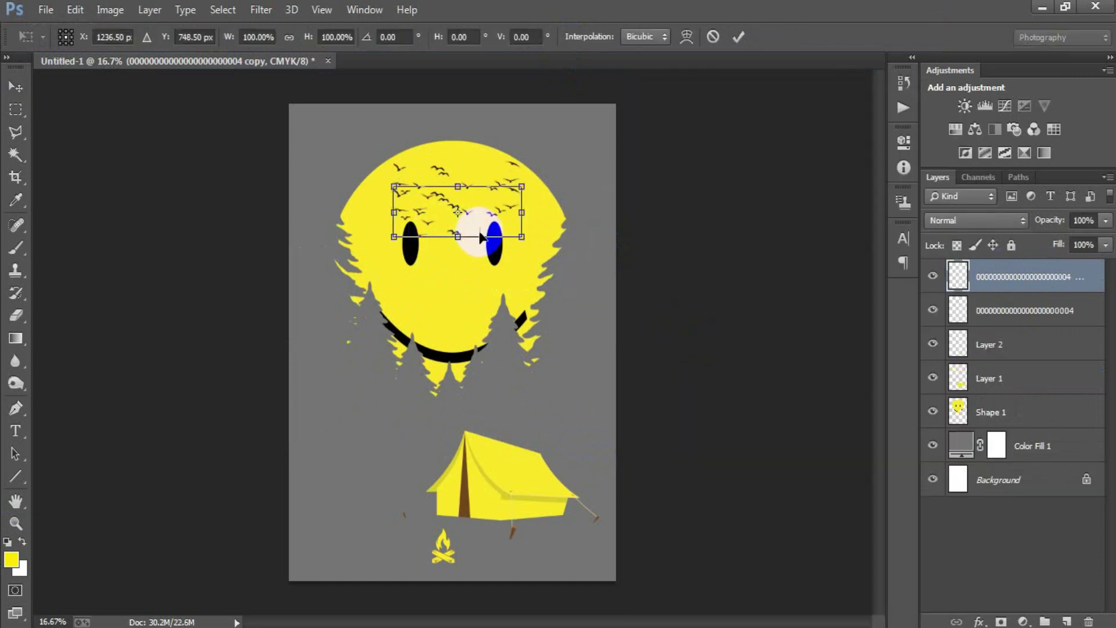
{"action": "left_click_drag", "start_coordinate": [523, 237], "coordinate": [474, 206]}
{"action": "left_click", "coordinate": [738, 39]}
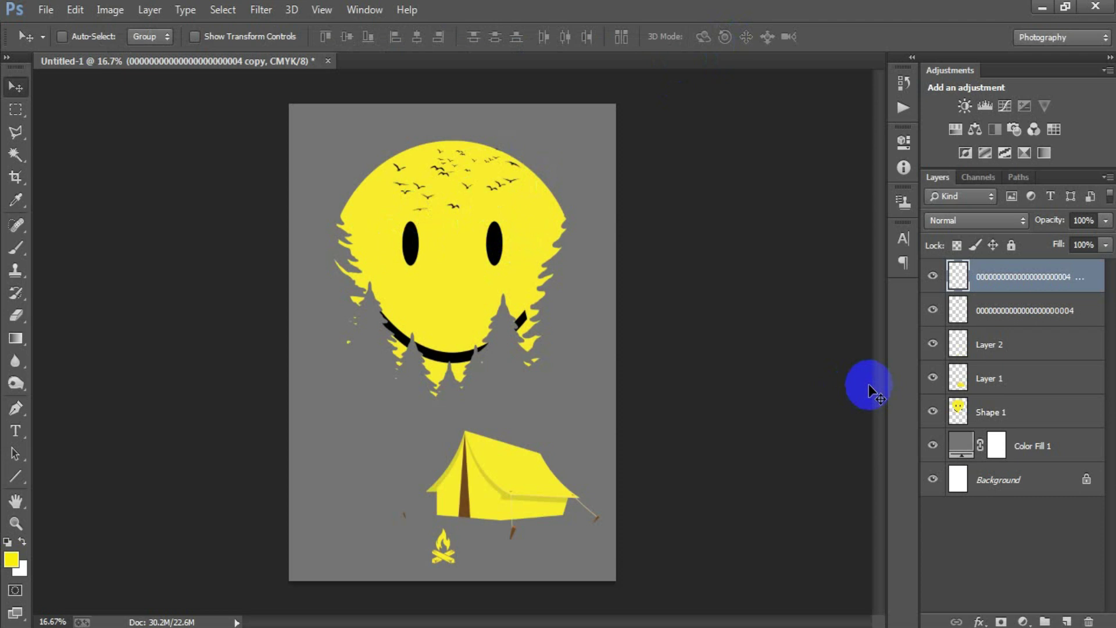
Merge the two bird layers into one, then delete the merged bird layer.
{"action": "left_click", "coordinate": [1016, 316], "text": "shift"}
{"action": "key", "text": "ctrl+e"}
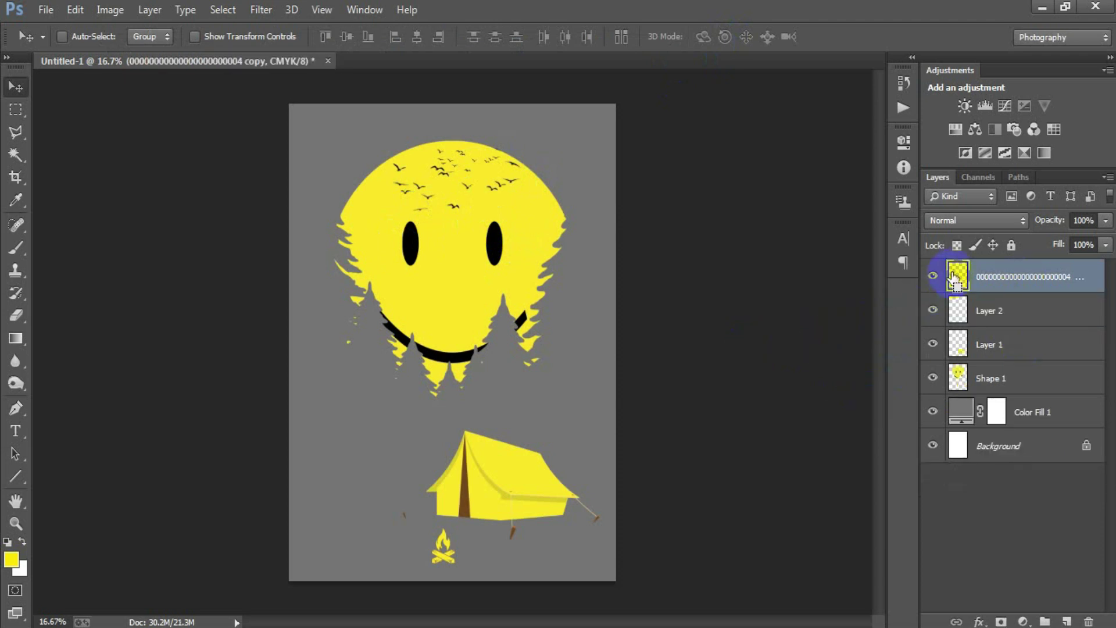
{"action": "left_click", "coordinate": [991, 379]}
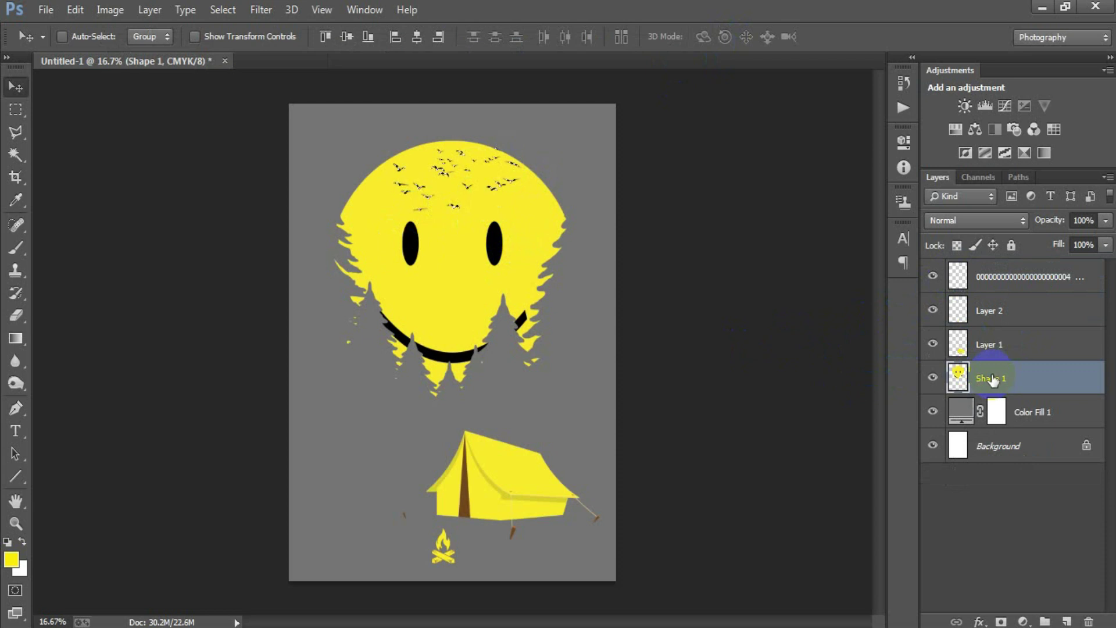
{"action": "left_click", "coordinate": [1014, 285]}
{"action": "key", "text": "Delete"}
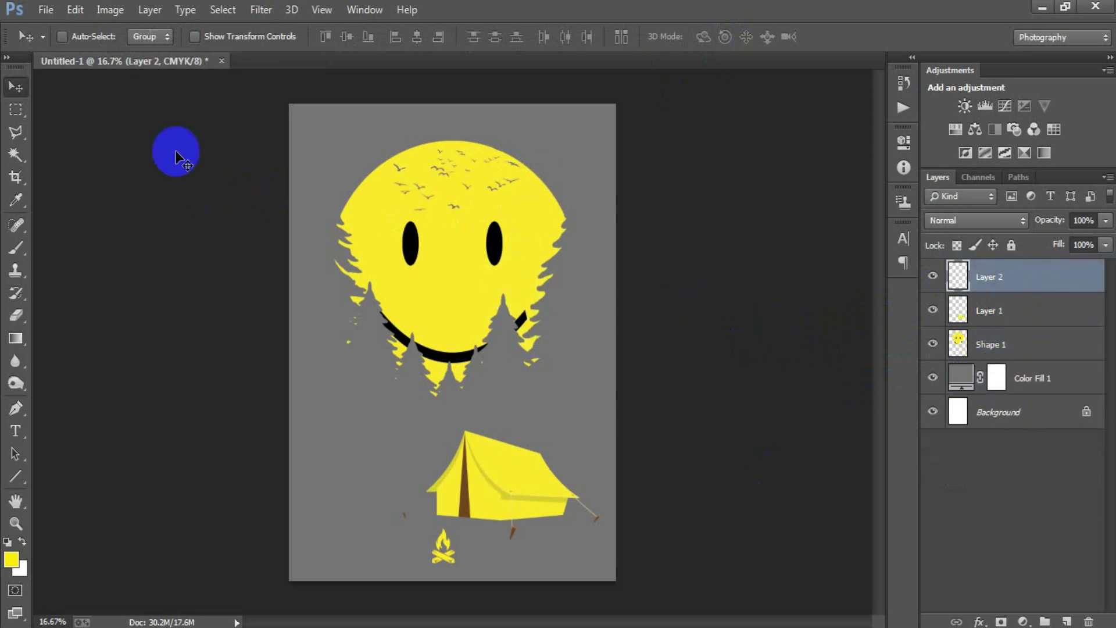
{"action": "left_click", "coordinate": [46, 10]}
{"action": "left_click", "coordinate": [89, 273]}
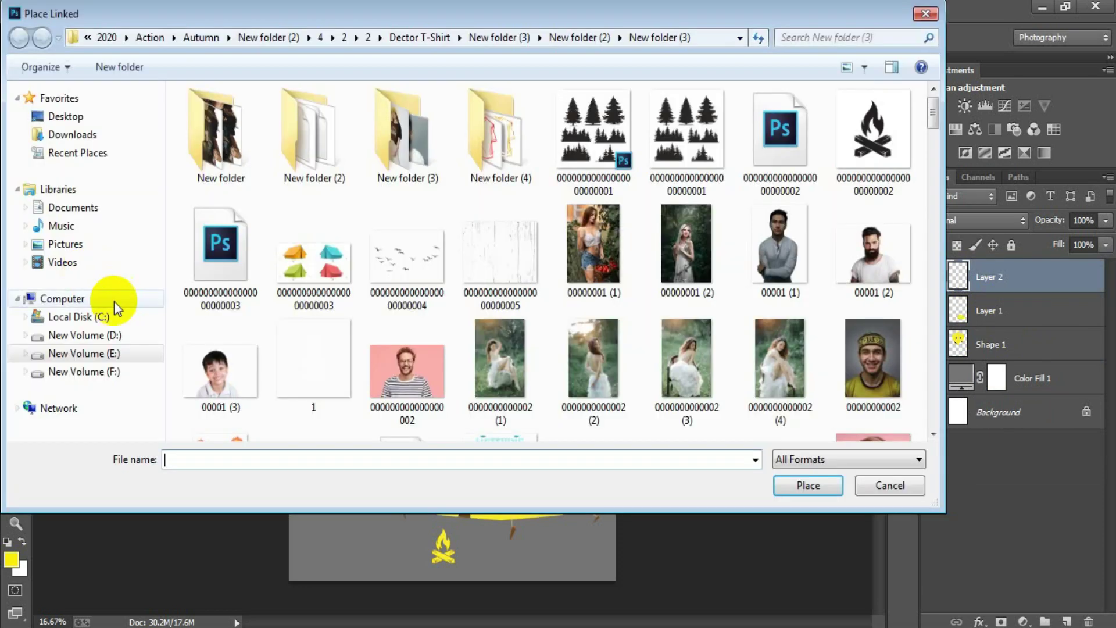
Place the scratch texture over the moon, rasterize it, and shift it into position.
{"action": "left_click", "coordinate": [485, 285]}
{"action": "left_click", "coordinate": [805, 483]}
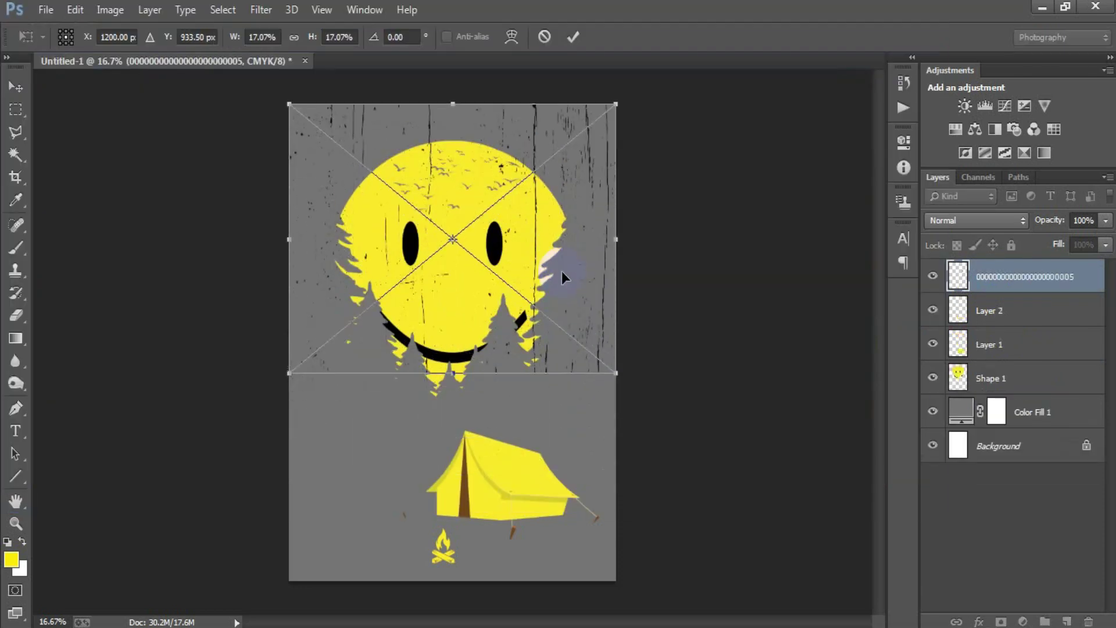
{"action": "mouse_move", "coordinate": [618, 376]}
{"action": "left_mouse_down"}
{"action": "mouse_move", "coordinate": [616, 323]}
{"action": "mouse_move", "coordinate": [638, 371]}
{"action": "left_mouse_up"}
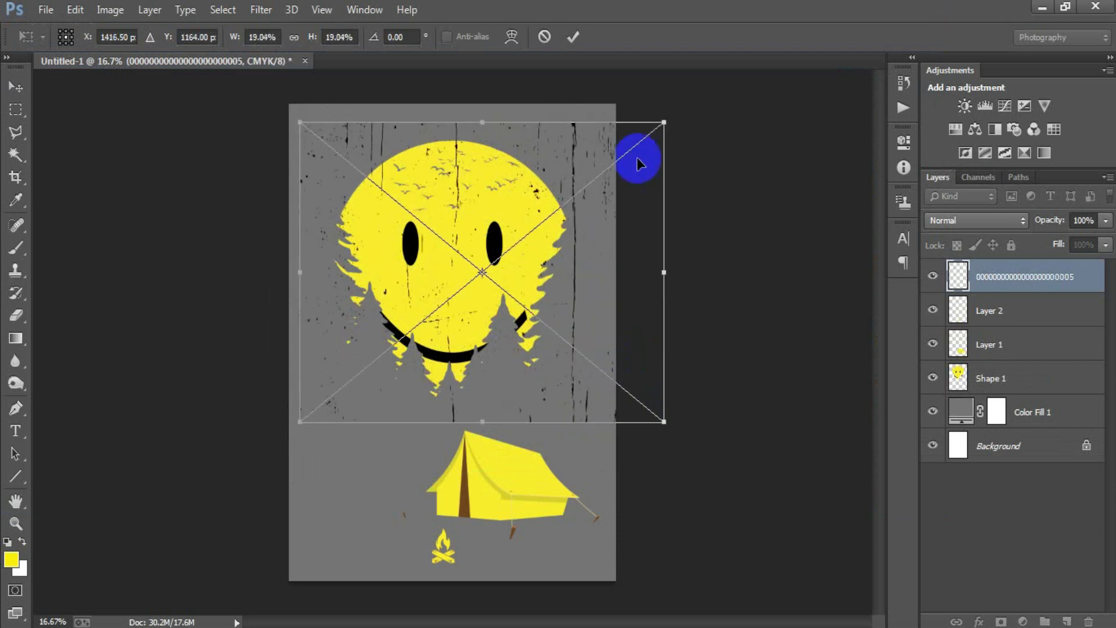
{"action": "left_click", "coordinate": [573, 37]}
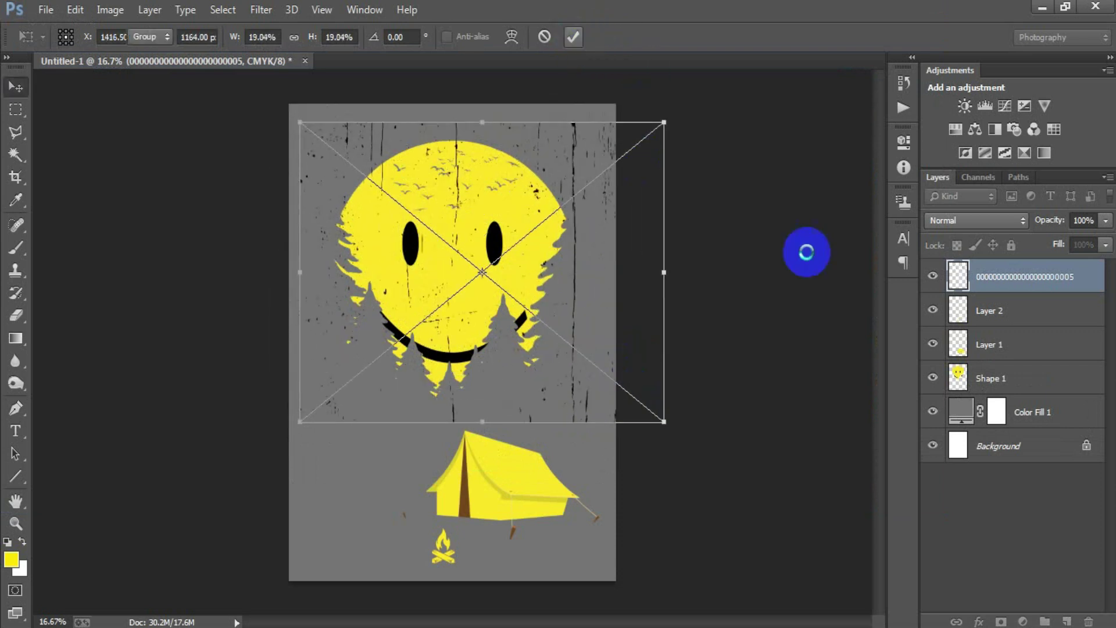
{"action": "right_click", "coordinate": [1016, 279]}
{"action": "left_click", "coordinate": [757, 318]}
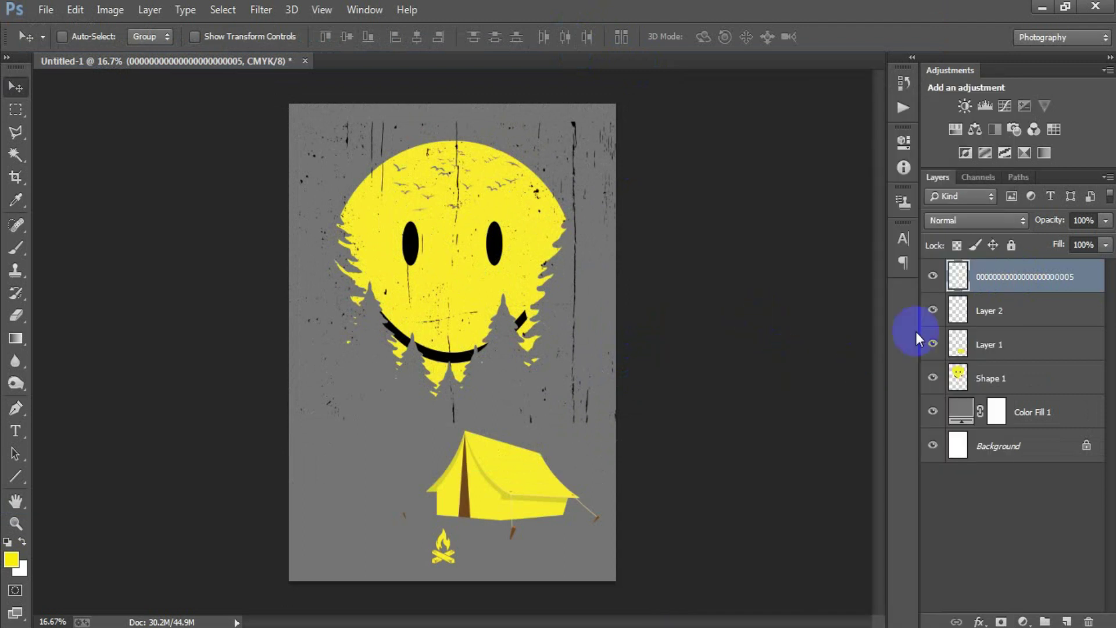
{"action": "mouse_move", "coordinate": [498, 297]}
{"action": "left_mouse_down"}
{"action": "mouse_move", "coordinate": [517, 299]}
{"action": "mouse_move", "coordinate": [508, 213]}
{"action": "left_mouse_up"}
Knock the scratches out of the moon face, deselect, delete the texture layer, and select all artwork layers.
{"action": "left_click", "coordinate": [949, 280], "text": "ctrl"}
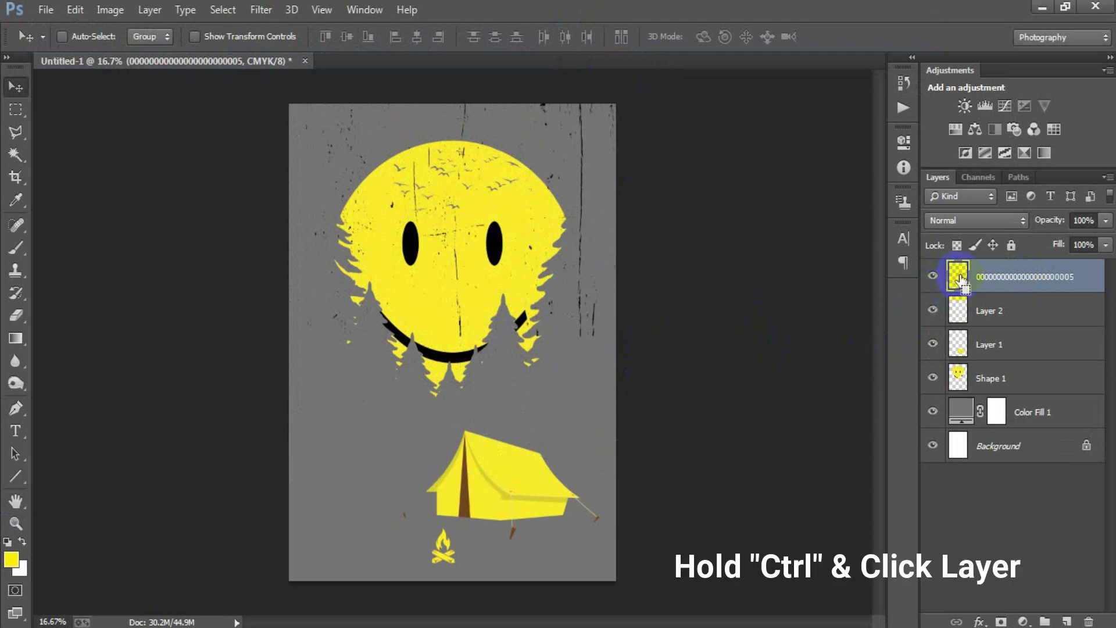
{"action": "left_click", "coordinate": [993, 378]}
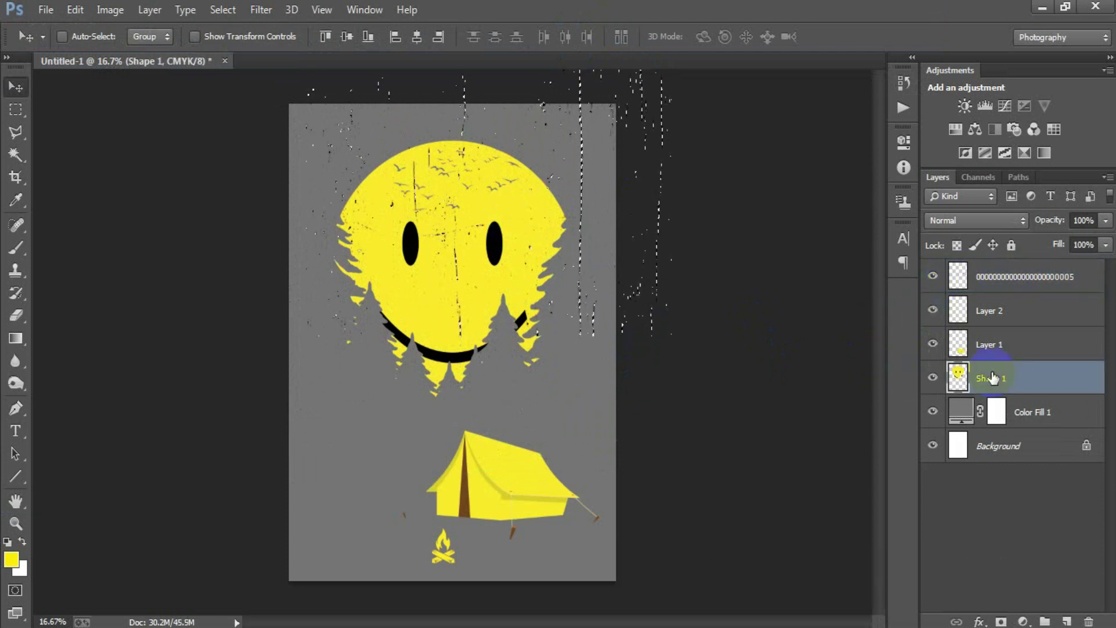
{"action": "key", "text": "Delete"}
{"action": "key", "text": "ctrl+d"}
{"action": "left_click", "coordinate": [1039, 290]}
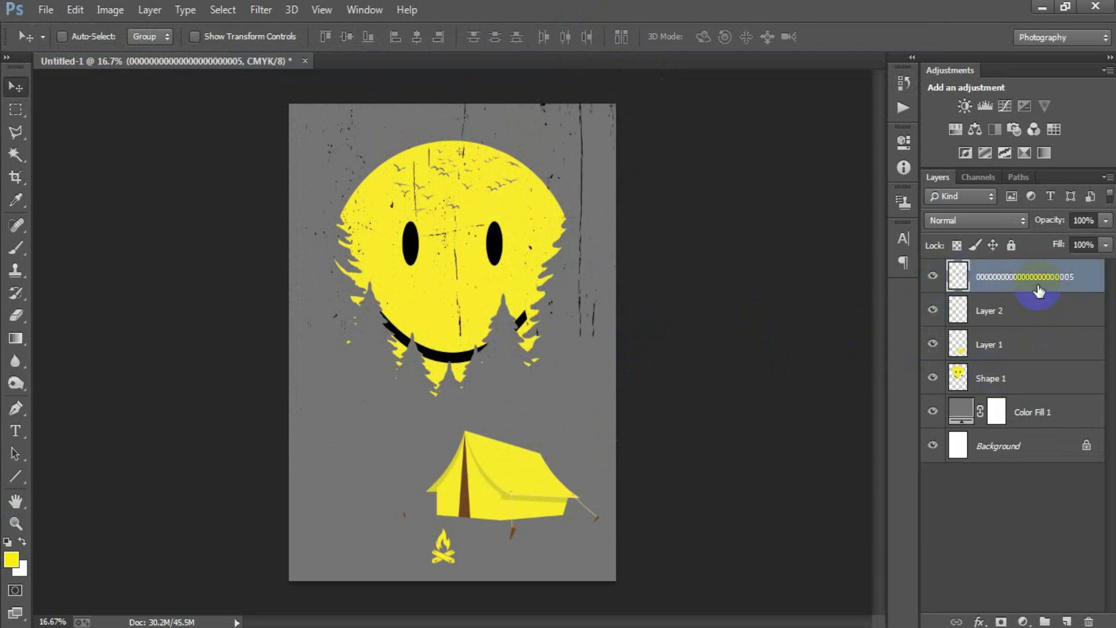
{"action": "key", "text": "Delete"}
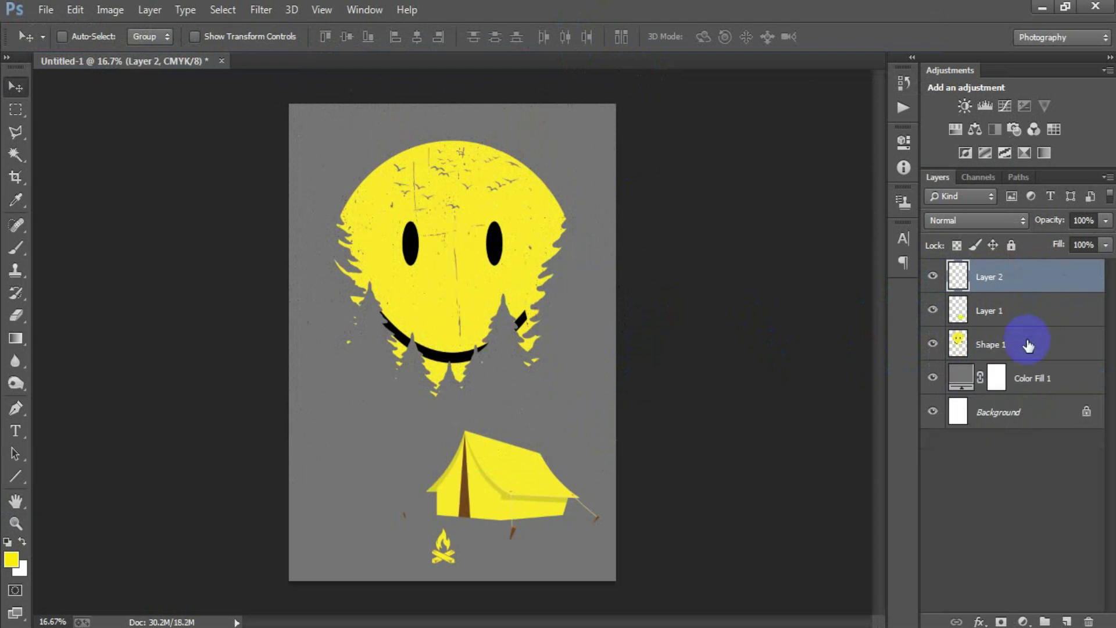
{"action": "left_click", "coordinate": [1029, 345], "text": "ctrl"}
{"action": "left_click", "coordinate": [1025, 320], "text": "ctrl"}
Shrink the moon, trees and tent artwork to about 90%.
{"action": "key", "text": "ctrl+t"}
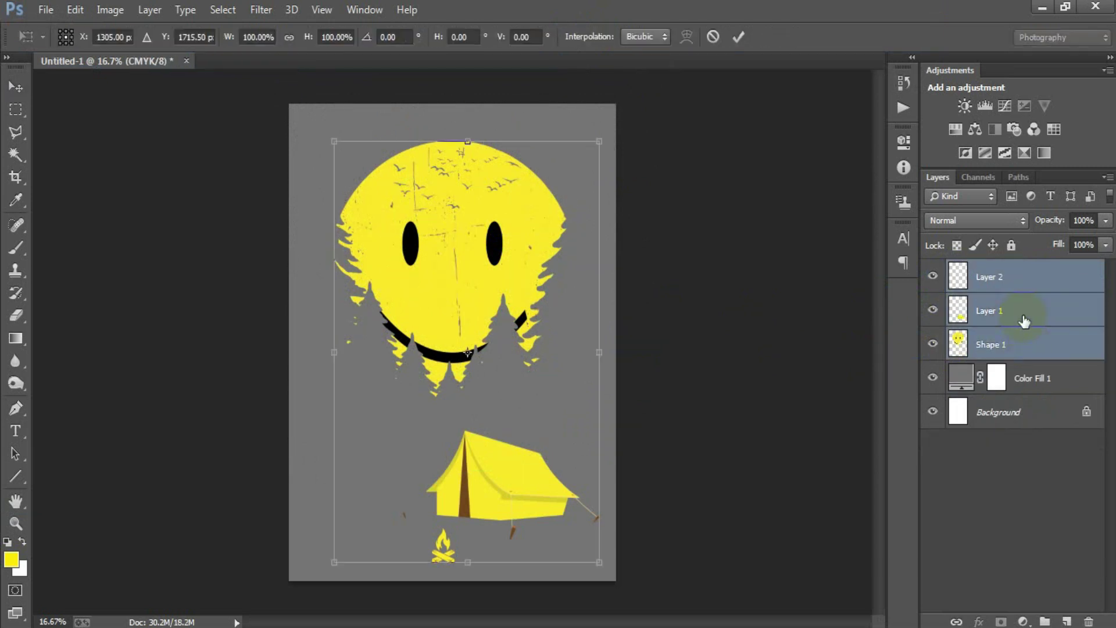
{"action": "left_click", "coordinate": [593, 584]}
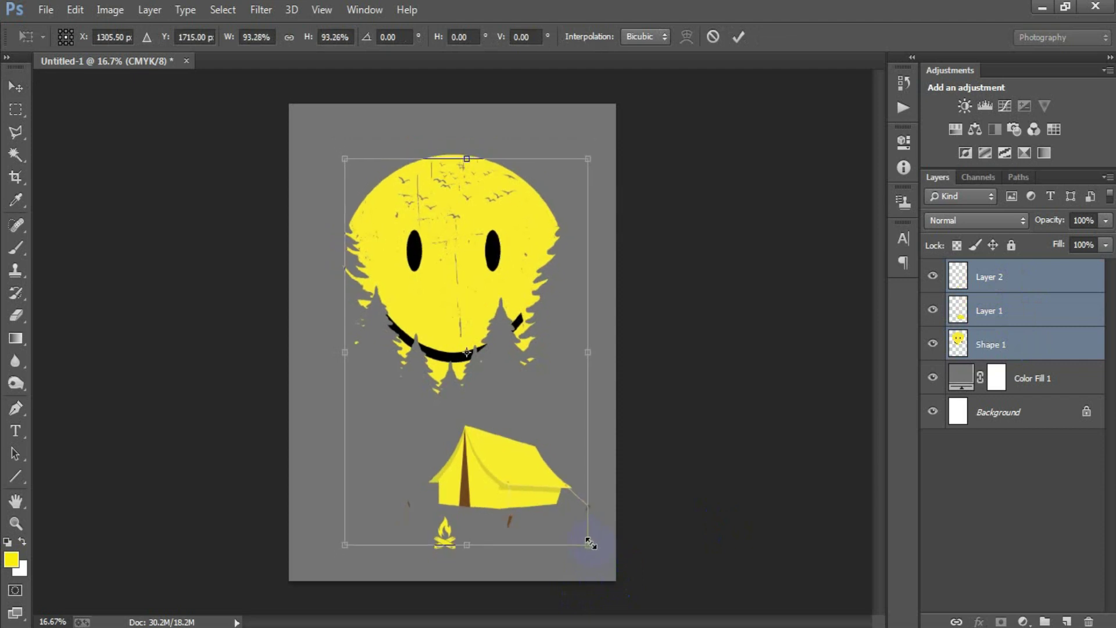
{"action": "left_click_drag", "start_coordinate": [599, 565], "coordinate": [586, 542]}
{"action": "left_click_drag", "start_coordinate": [512, 411], "coordinate": [518, 420]}
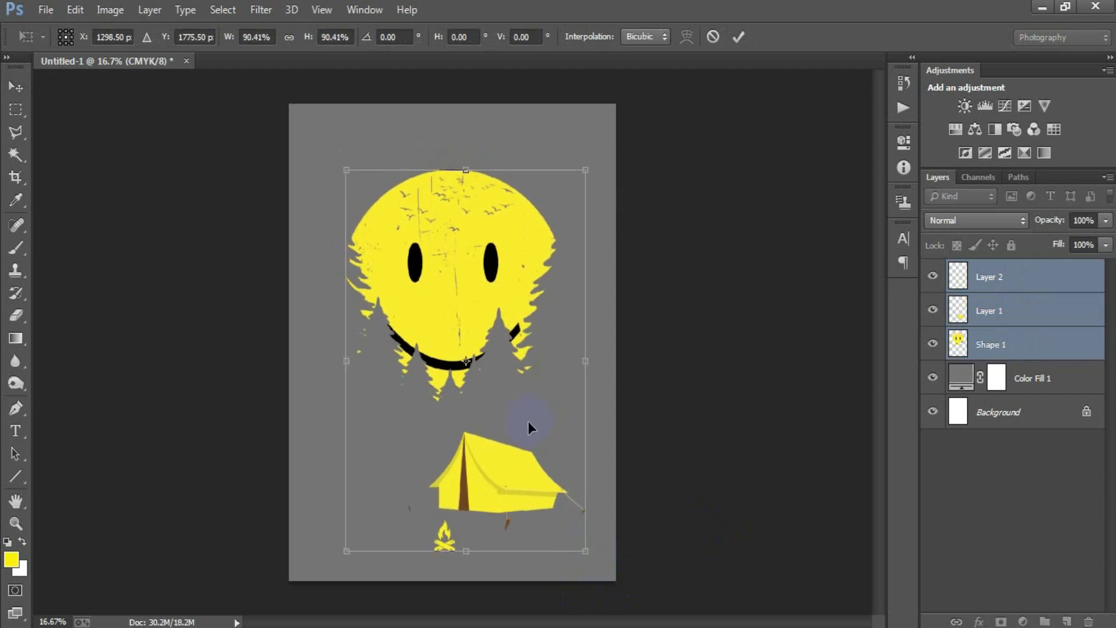
{"action": "left_click", "coordinate": [738, 36]}
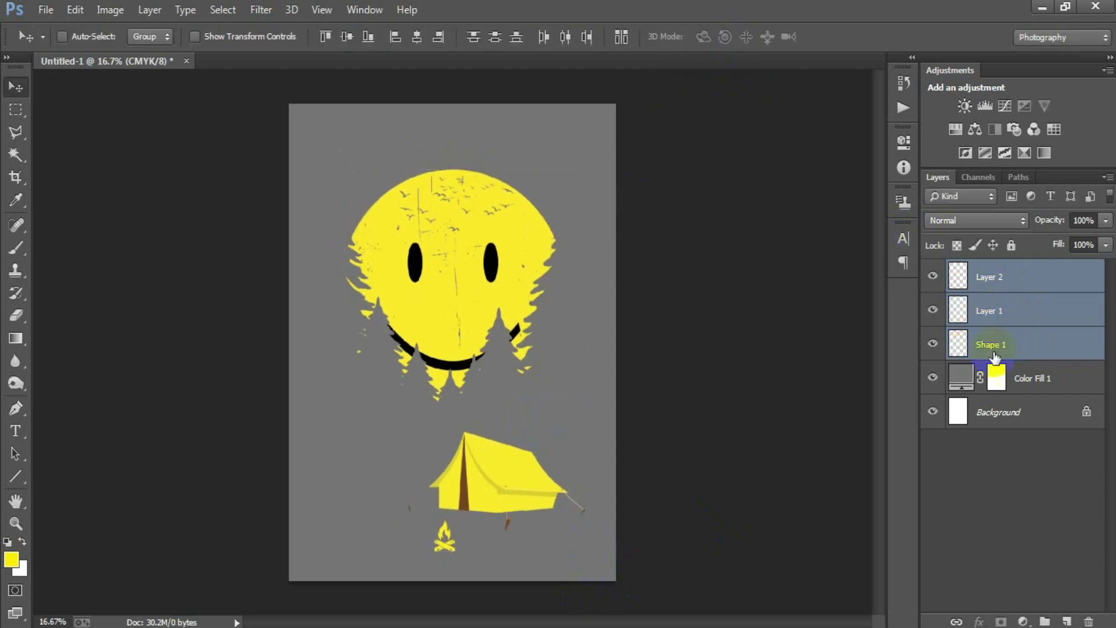
On a new layer, paste the 'Adventure Camping' heading text near the page top.
{"action": "left_click", "coordinate": [1068, 620]}
{"action": "left_click", "coordinate": [16, 430]}
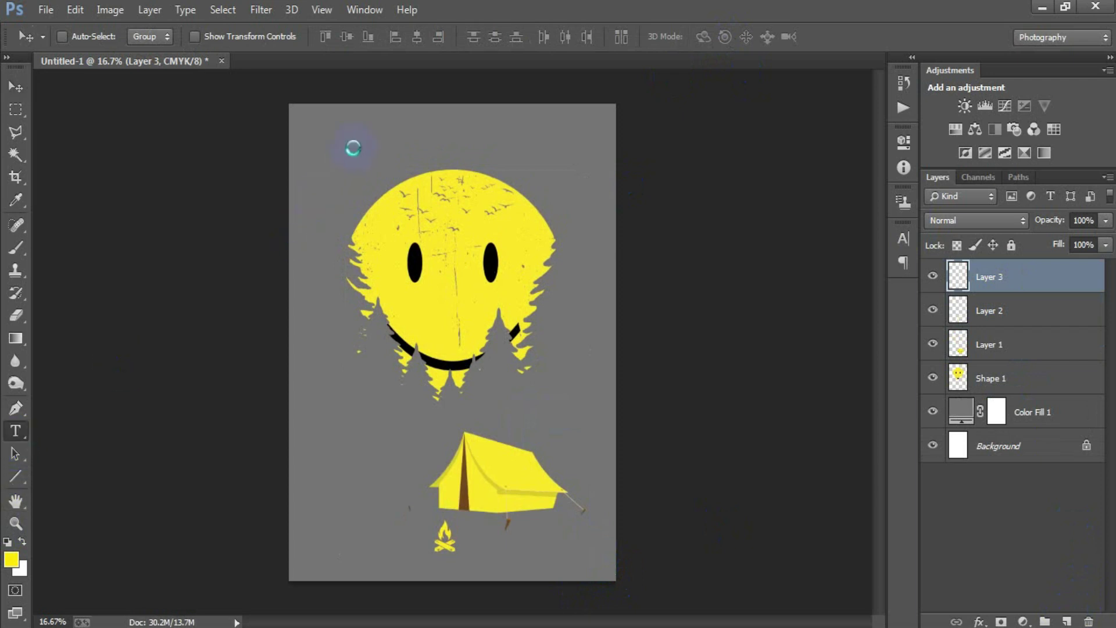
{"action": "left_click", "coordinate": [354, 145]}
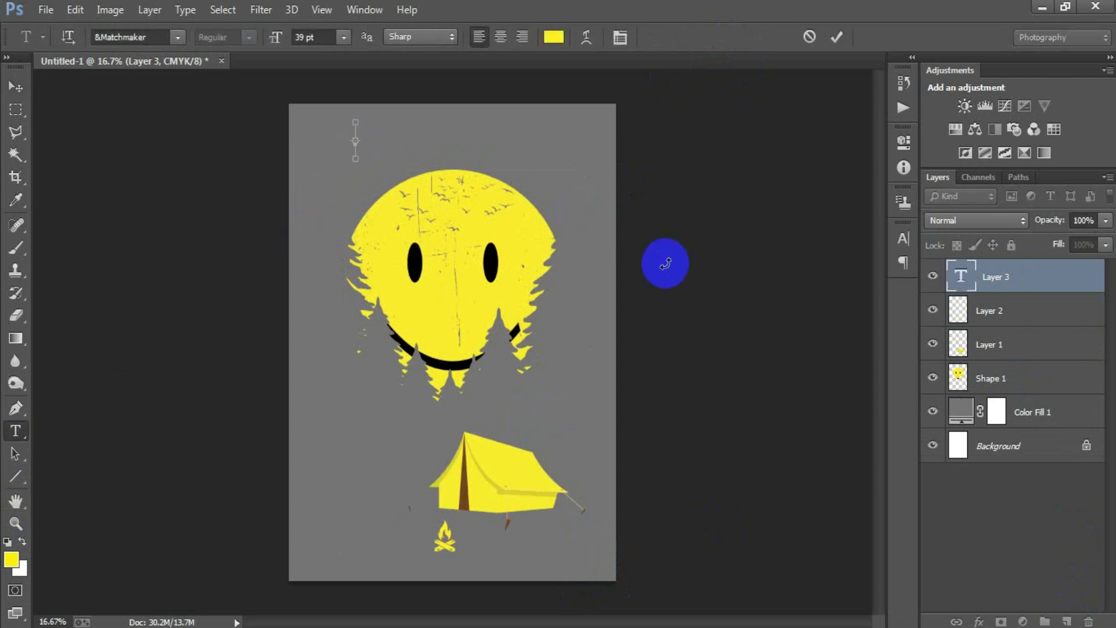
{"action": "key", "text": "ctrl+v"}
{"action": "left_click", "coordinate": [16, 86]}
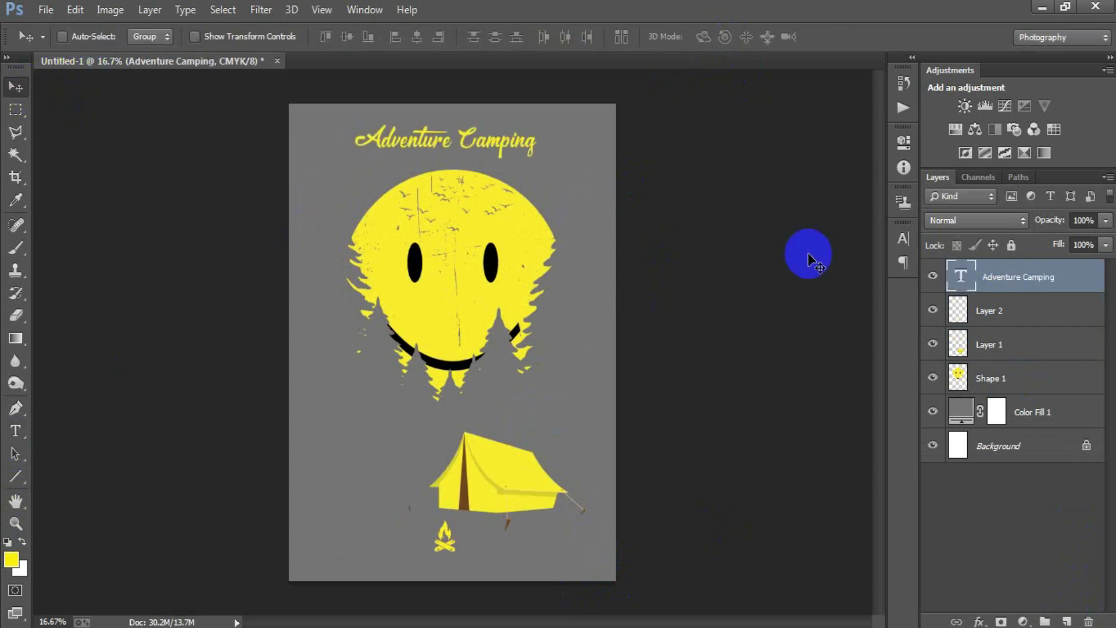
Enlarge the heading to about 135% and nudge it slightly right.
{"action": "key", "text": "ctrl+t"}
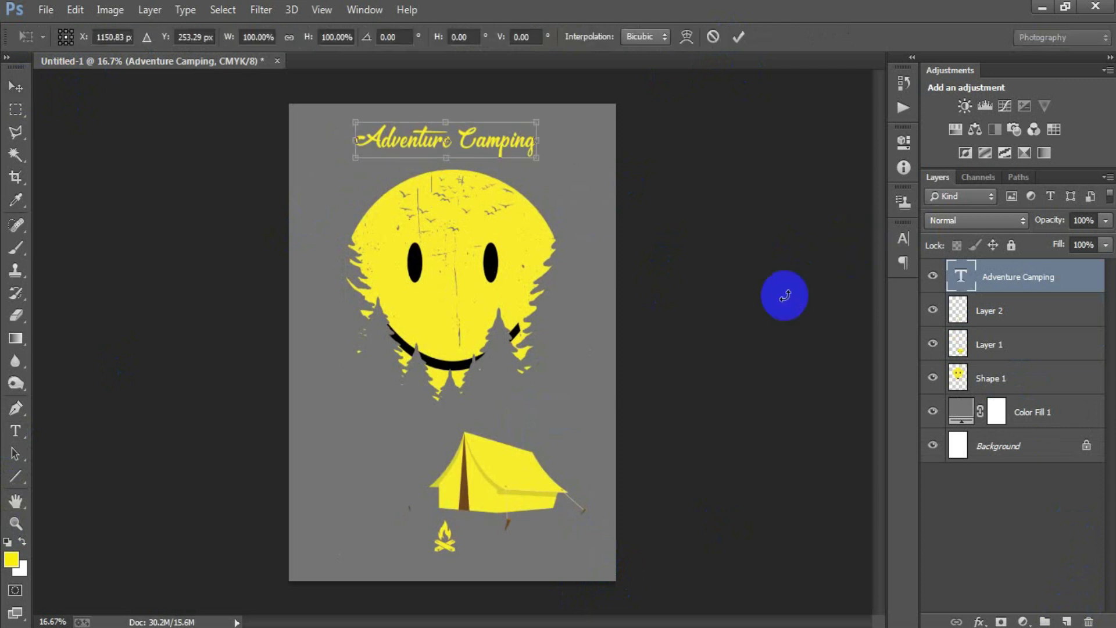
{"action": "left_click_drag", "start_coordinate": [540, 163], "coordinate": [573, 169]}
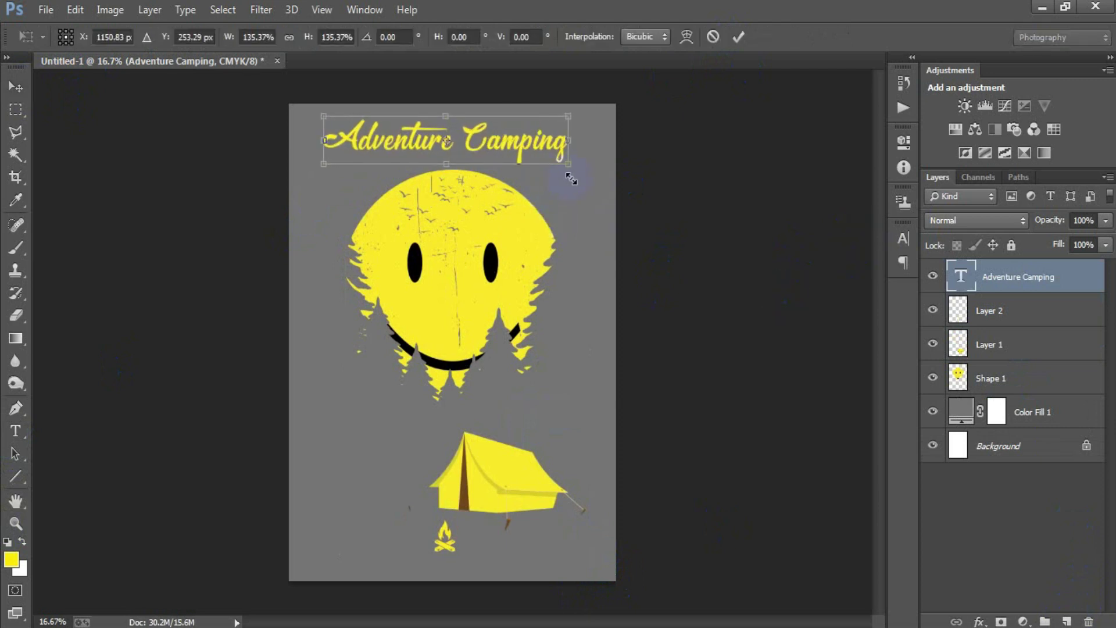
{"action": "key", "text": "shift+Right"}
{"action": "key", "text": "shift+Right"}
{"action": "key", "text": "shift+Right"}
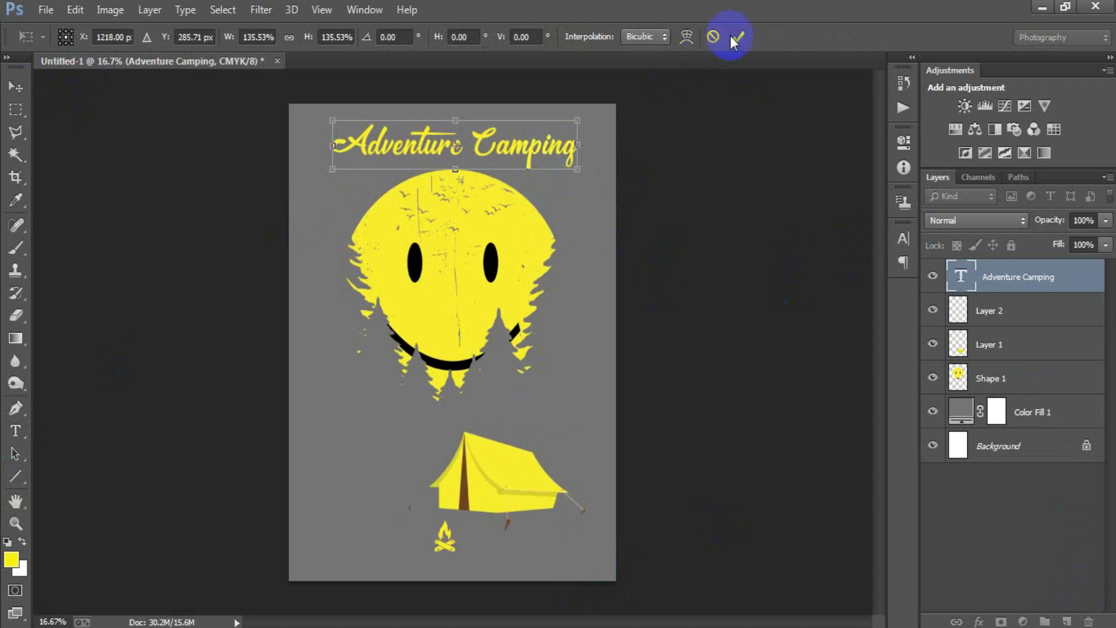
{"action": "left_click", "coordinate": [736, 38]}
{"action": "double_click", "coordinate": [966, 278]}
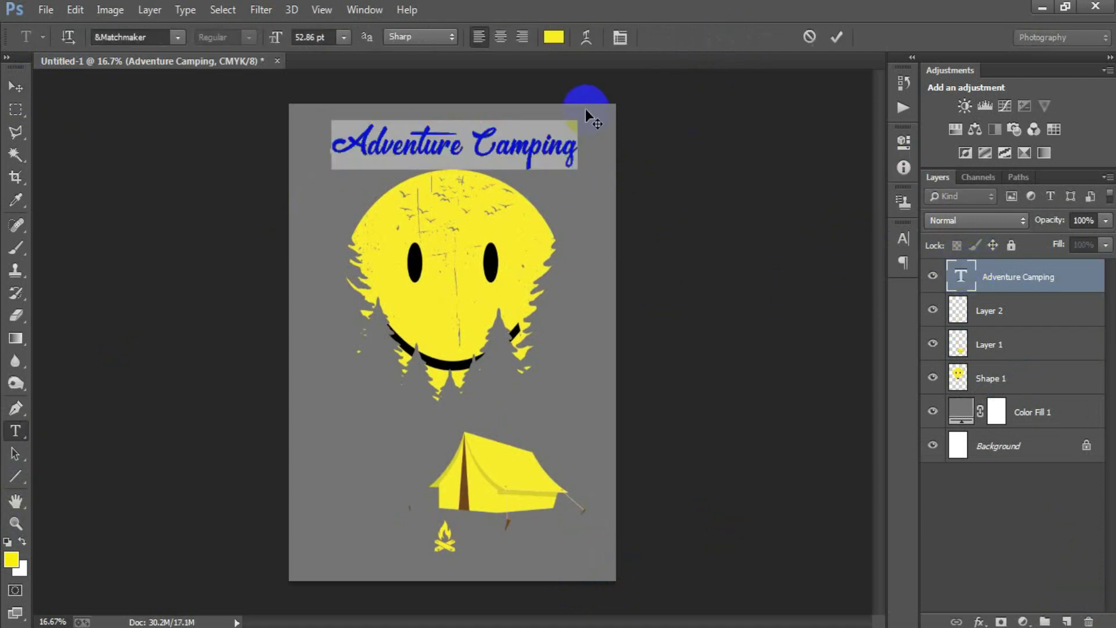
Warp the heading with the Arc style at Bend +40.
{"action": "left_click", "coordinate": [586, 37]}
{"action": "left_click", "coordinate": [745, 179]}
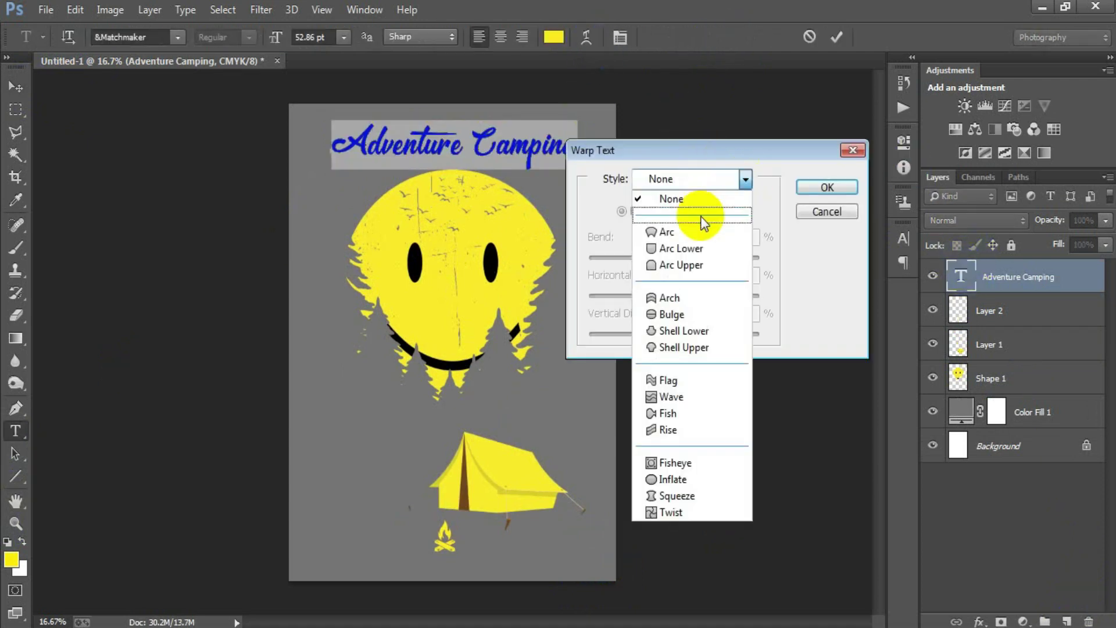
{"action": "left_click", "coordinate": [694, 229]}
{"action": "left_click_drag", "start_coordinate": [752, 237], "coordinate": [745, 240]}
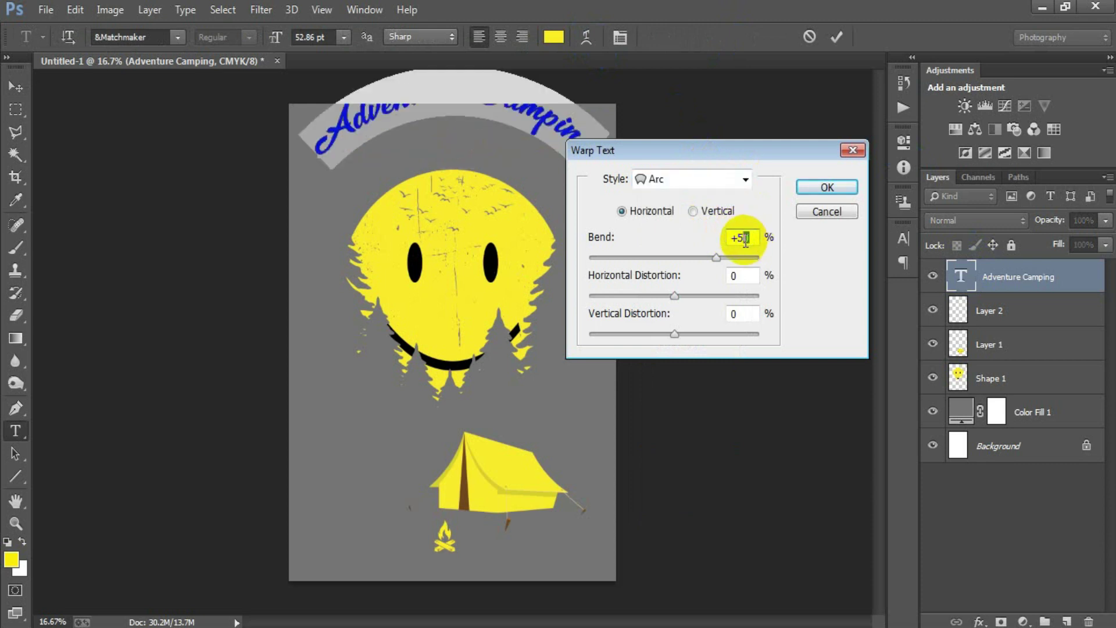
{"action": "type", "text": "30"}
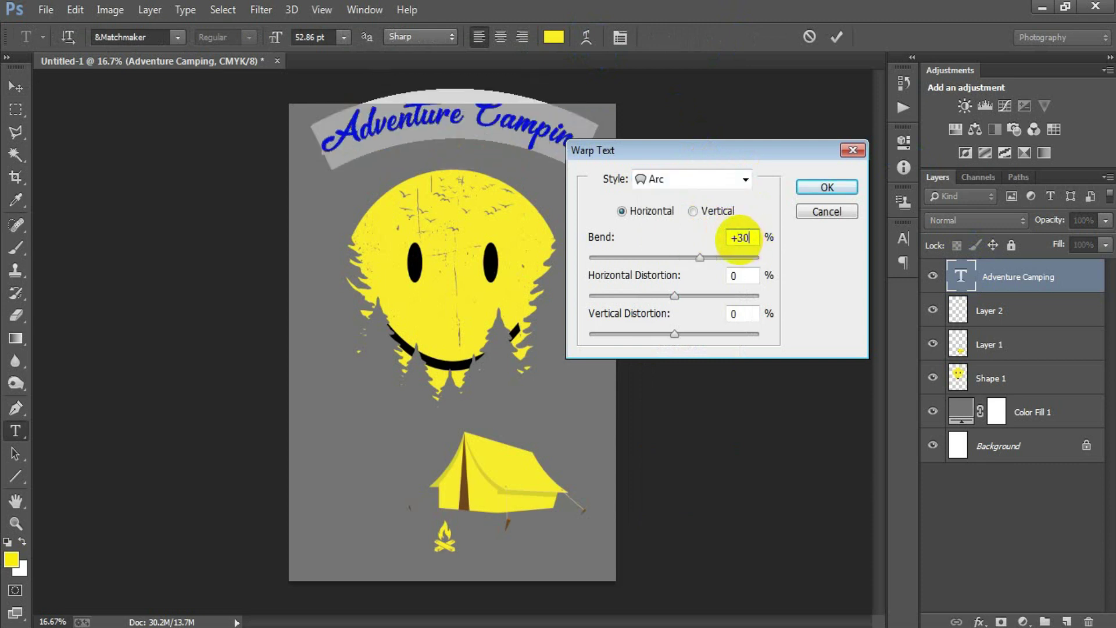
{"action": "left_click_drag", "start_coordinate": [700, 257], "coordinate": [708, 257]}
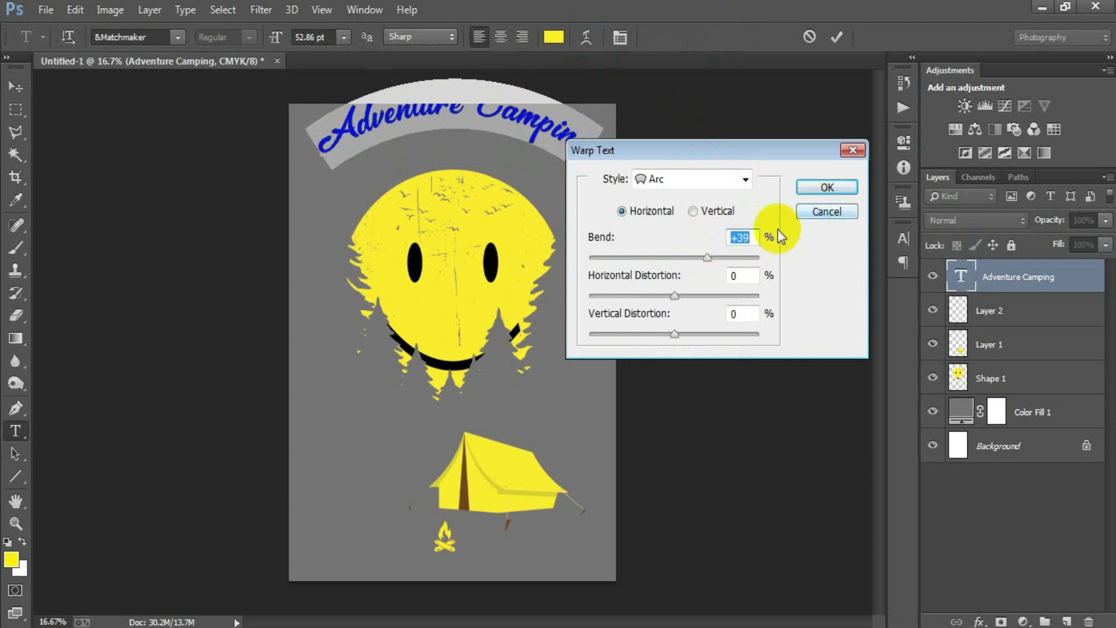
{"action": "left_click_drag", "start_coordinate": [751, 238], "coordinate": [736, 238]}
{"action": "type", "text": "40"}
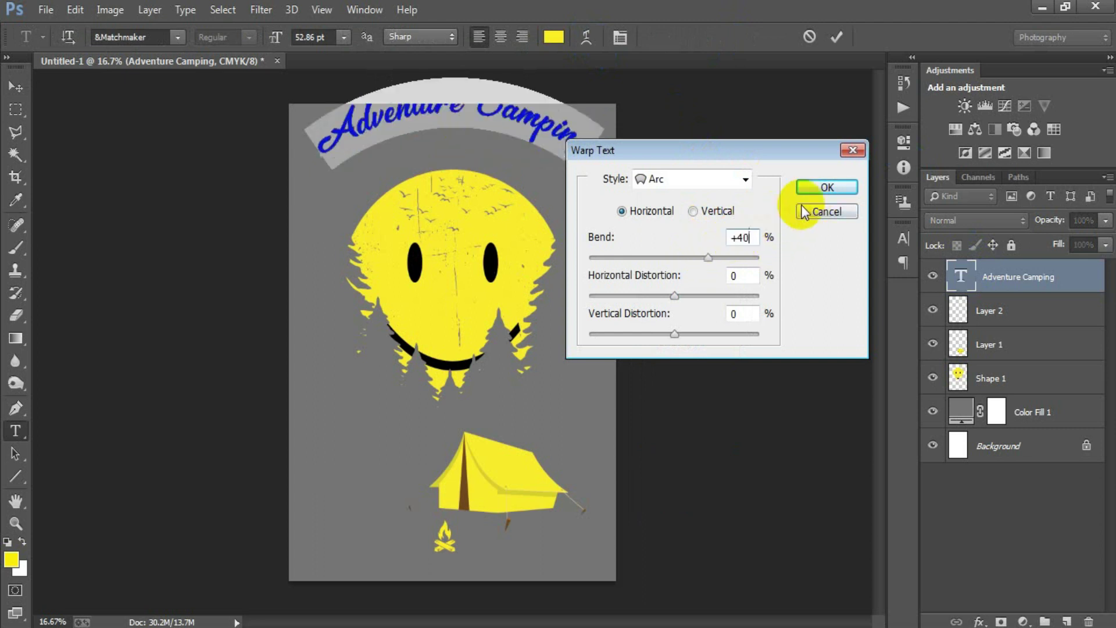
{"action": "left_click", "coordinate": [818, 190]}
Move the arced heading down over the moon, make it narrower and slightly taller.
{"action": "left_click", "coordinate": [282, 116]}
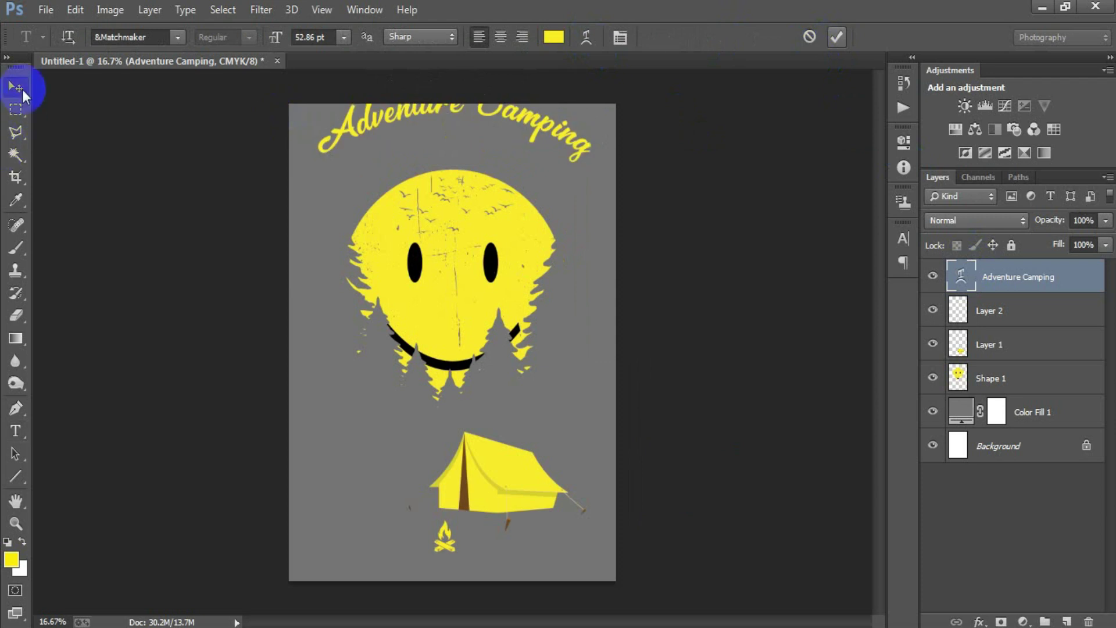
{"action": "left_click", "coordinate": [15, 86]}
{"action": "left_click_drag", "start_coordinate": [519, 123], "coordinate": [523, 151]}
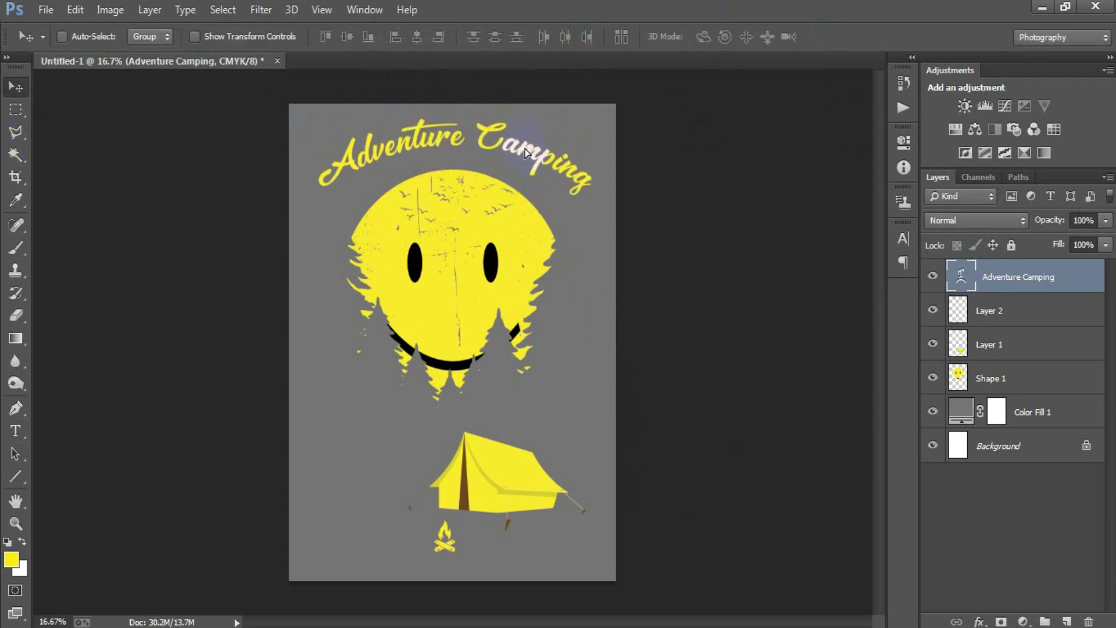
{"action": "key", "text": "ctrl+t"}
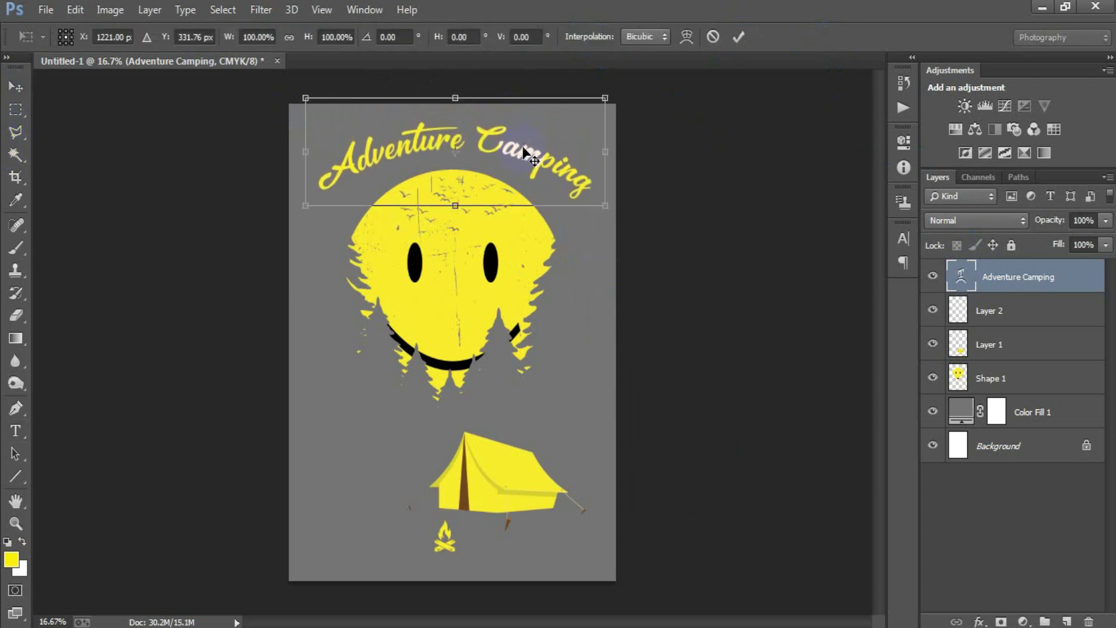
{"action": "left_click_drag", "start_coordinate": [597, 151], "coordinate": [587, 154]}
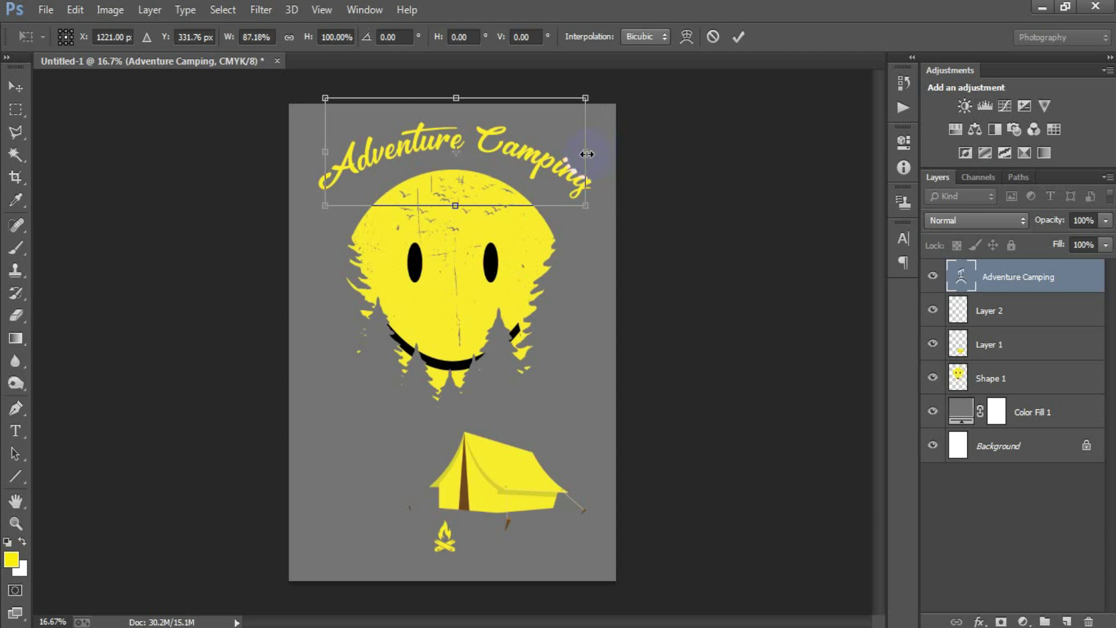
{"action": "left_click_drag", "start_coordinate": [579, 156], "coordinate": [576, 156]}
{"action": "left_click", "coordinate": [738, 37]}
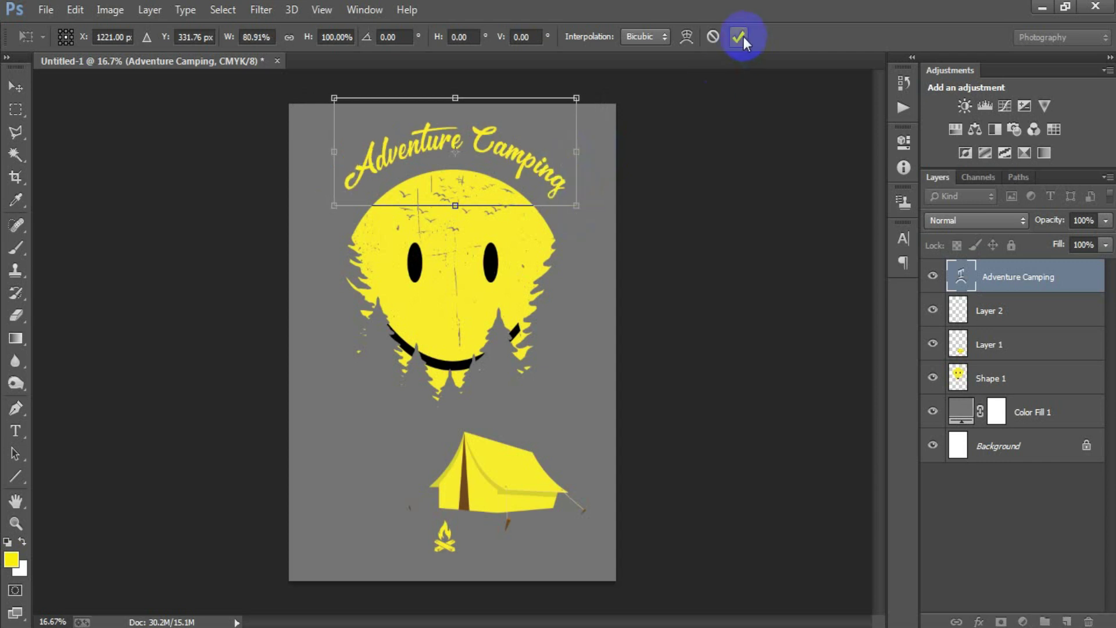
{"action": "left_click_drag", "start_coordinate": [456, 206], "coordinate": [461, 220]}
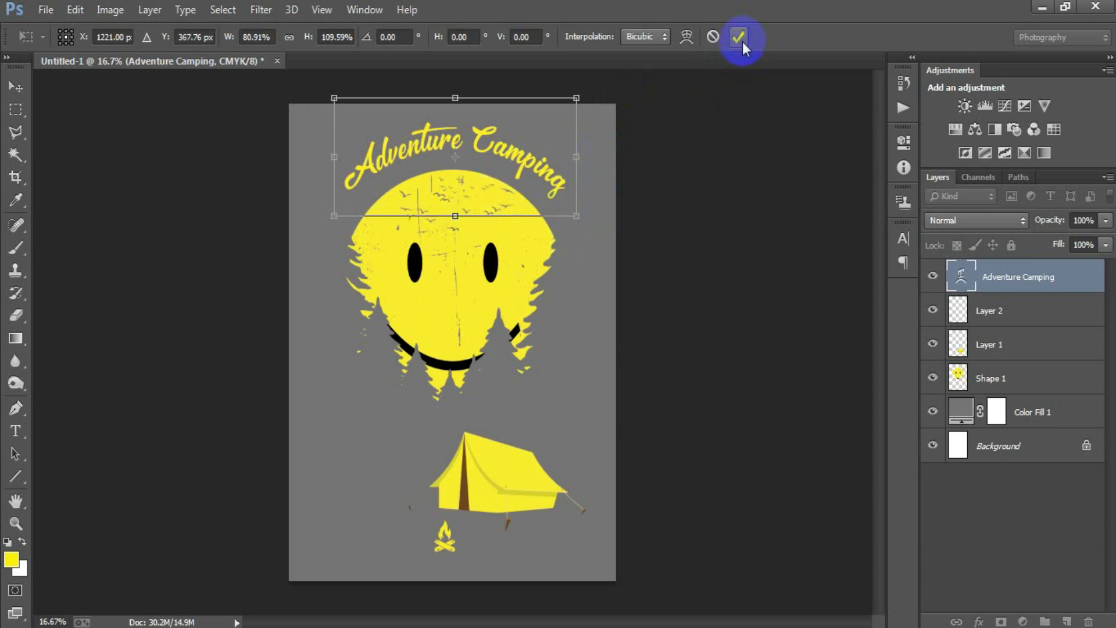
{"action": "left_click", "coordinate": [738, 38]}
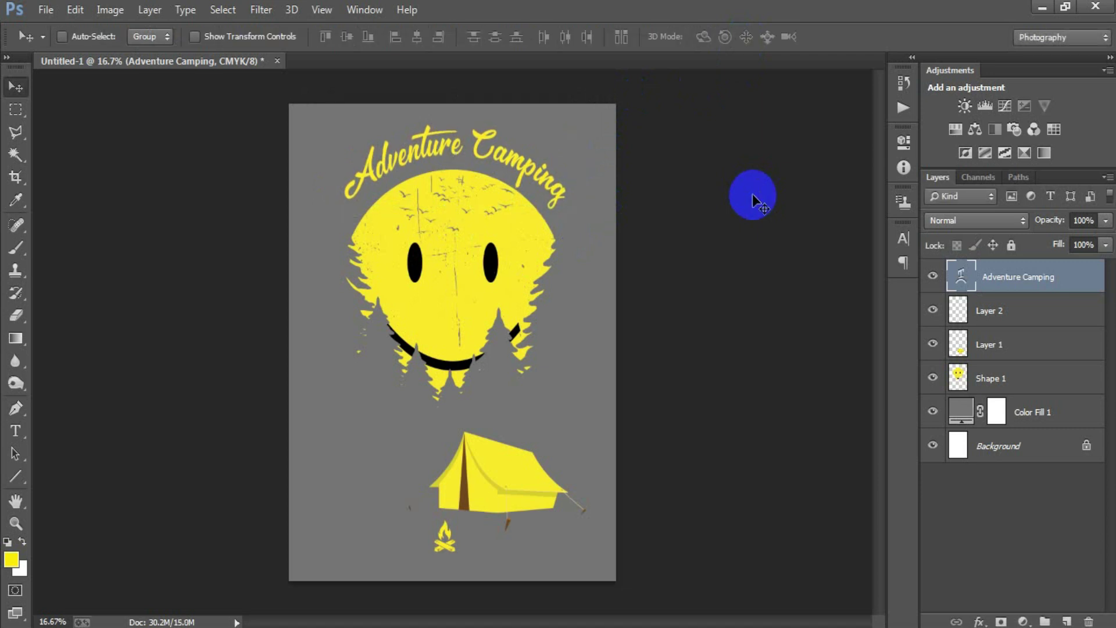
{"action": "left_click", "coordinate": [1012, 379], "text": "shift"}
Group the artwork layers into Group 1, change Color Fill 1 to black, and hide it.
{"action": "key", "text": "ctrl+g"}
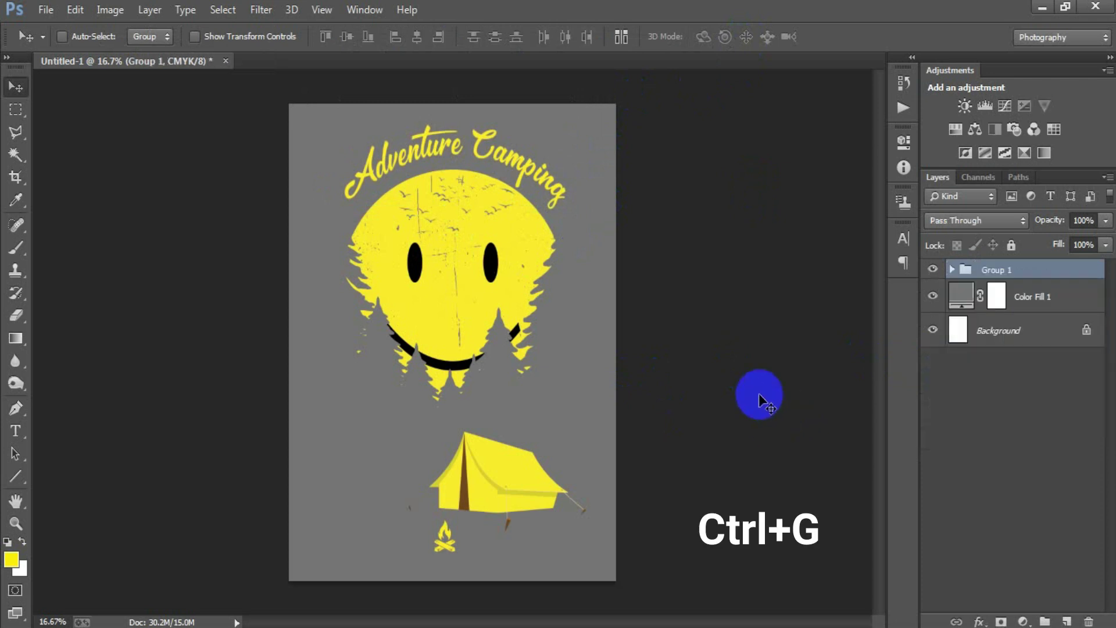
{"action": "double_click", "coordinate": [960, 295]}
{"action": "left_click_drag", "start_coordinate": [605, 287], "coordinate": [416, 441]}
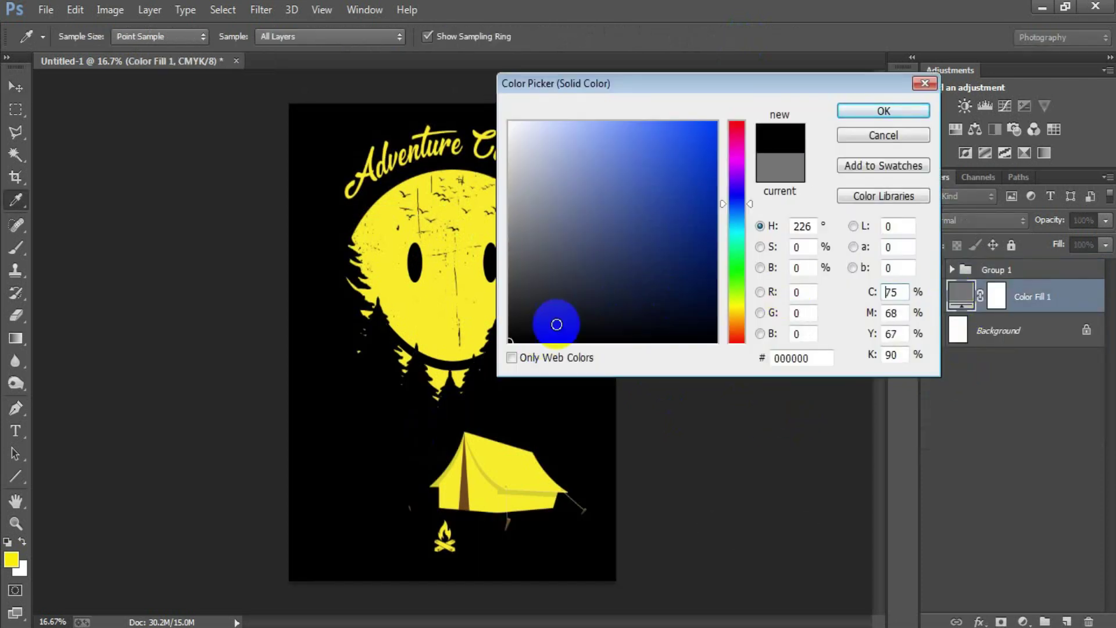
{"action": "left_click", "coordinate": [860, 112]}
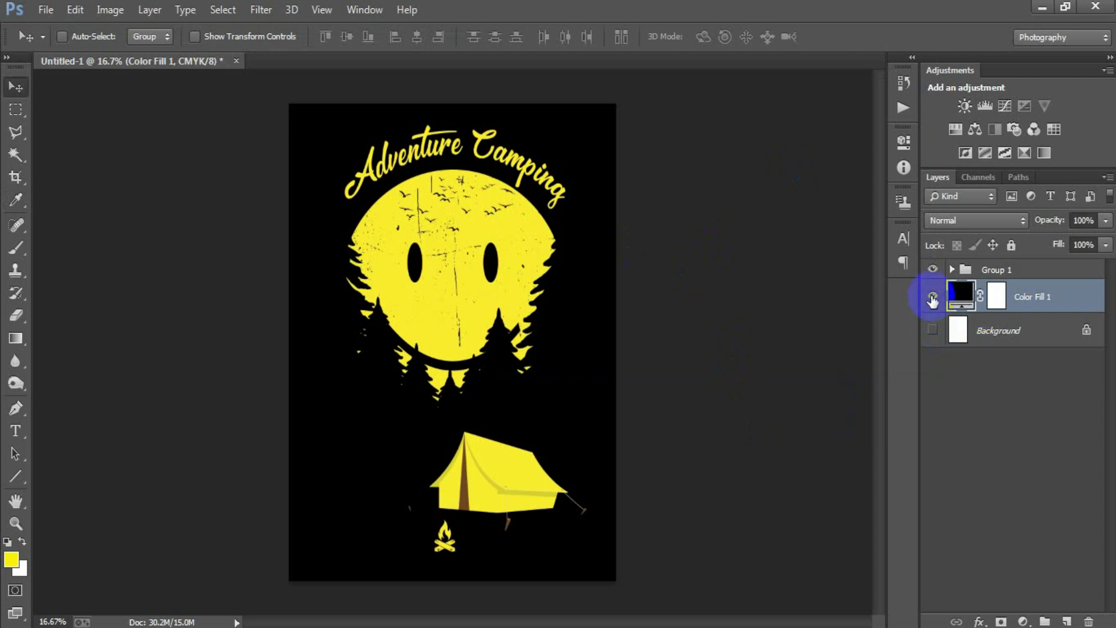
{"action": "left_click", "coordinate": [932, 298]}
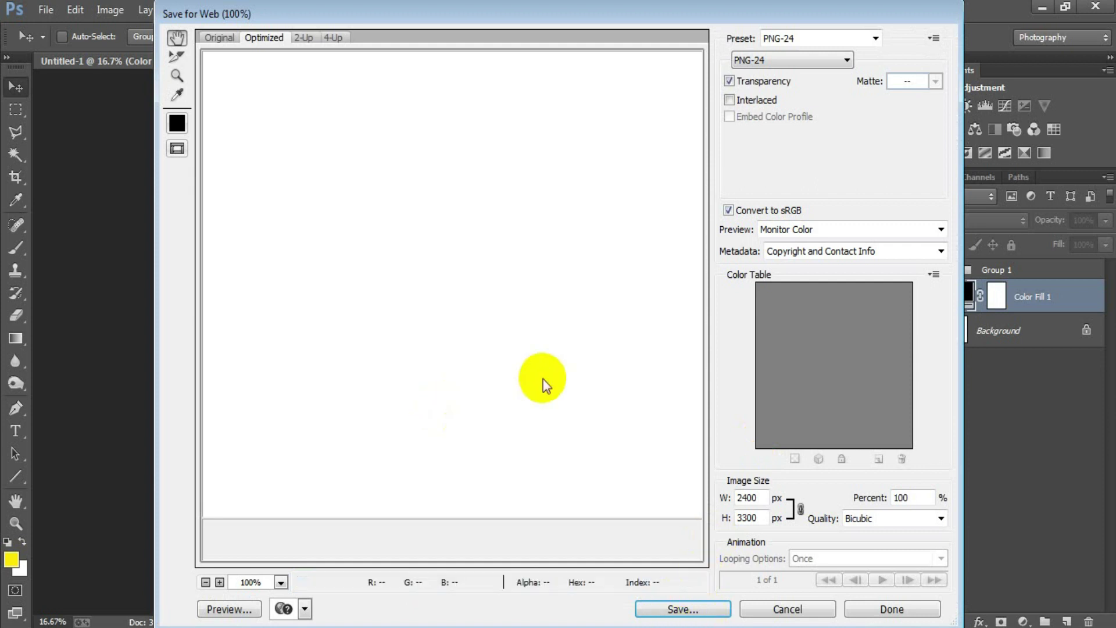
Save the artwork as a transparent PNG-24 on the Desktop, then show Background and Color Fill 1 again.
{"action": "left_click_drag", "start_coordinate": [540, 378], "coordinate": [429, 291]}
{"action": "mouse_move", "coordinate": [553, 363]}
{"action": "left_mouse_down"}
{"action": "mouse_move", "coordinate": [541, 393]}
{"action": "mouse_move", "coordinate": [691, 162]}
{"action": "left_mouse_up"}
{"action": "left_click", "coordinate": [761, 60]}
{"action": "left_click", "coordinate": [756, 103]}
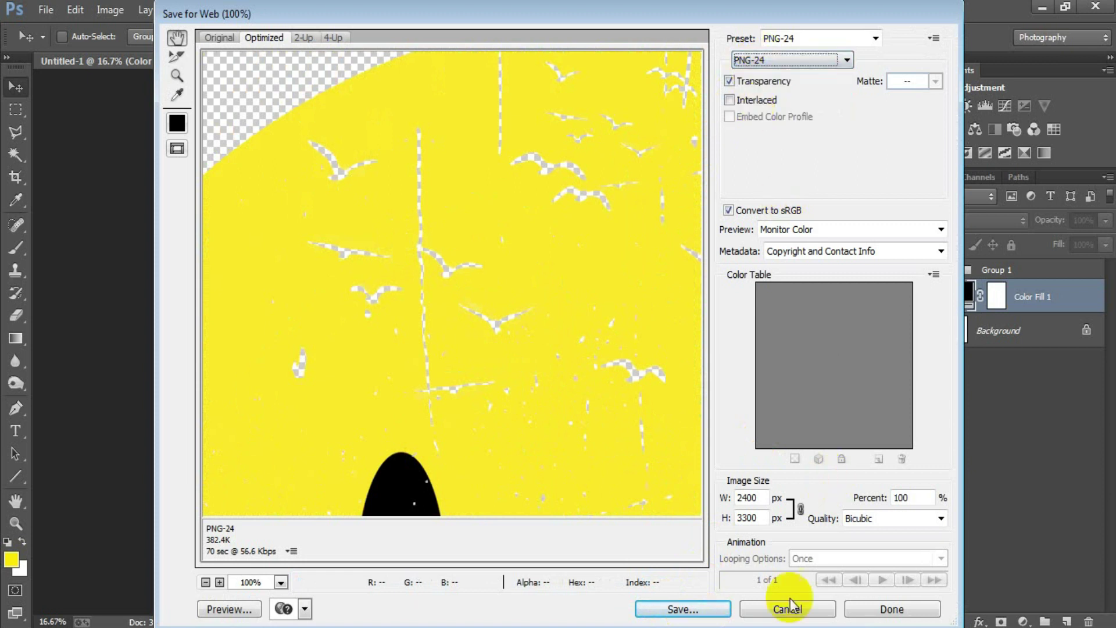
{"action": "left_click", "coordinate": [699, 617]}
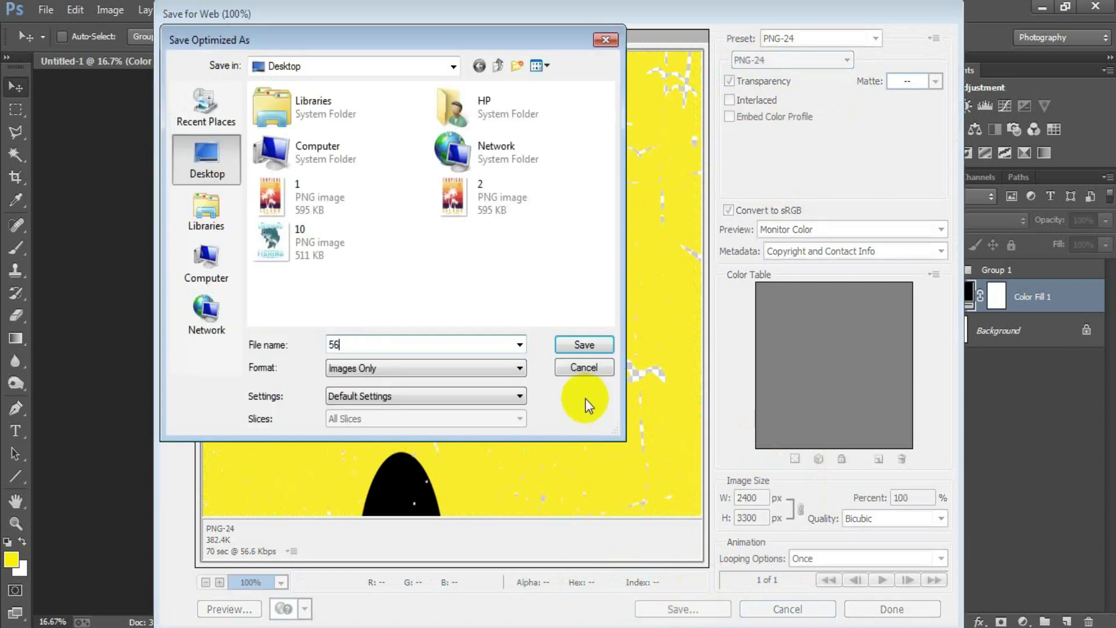
{"action": "left_click", "coordinate": [584, 345]}
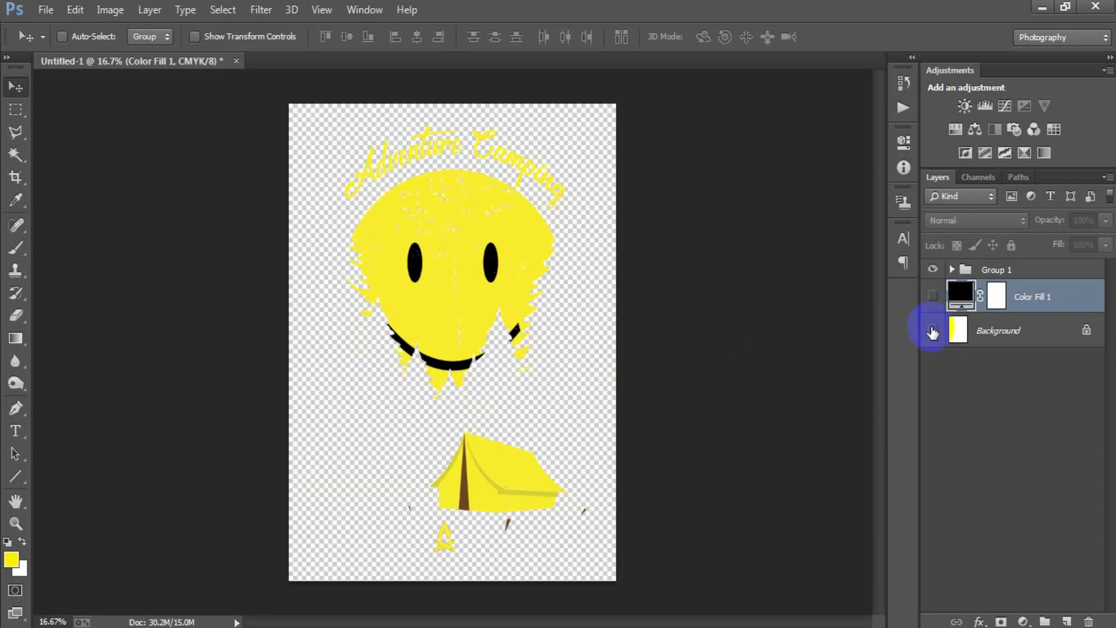
{"action": "left_click", "coordinate": [933, 330]}
{"action": "left_click", "coordinate": [932, 296]}
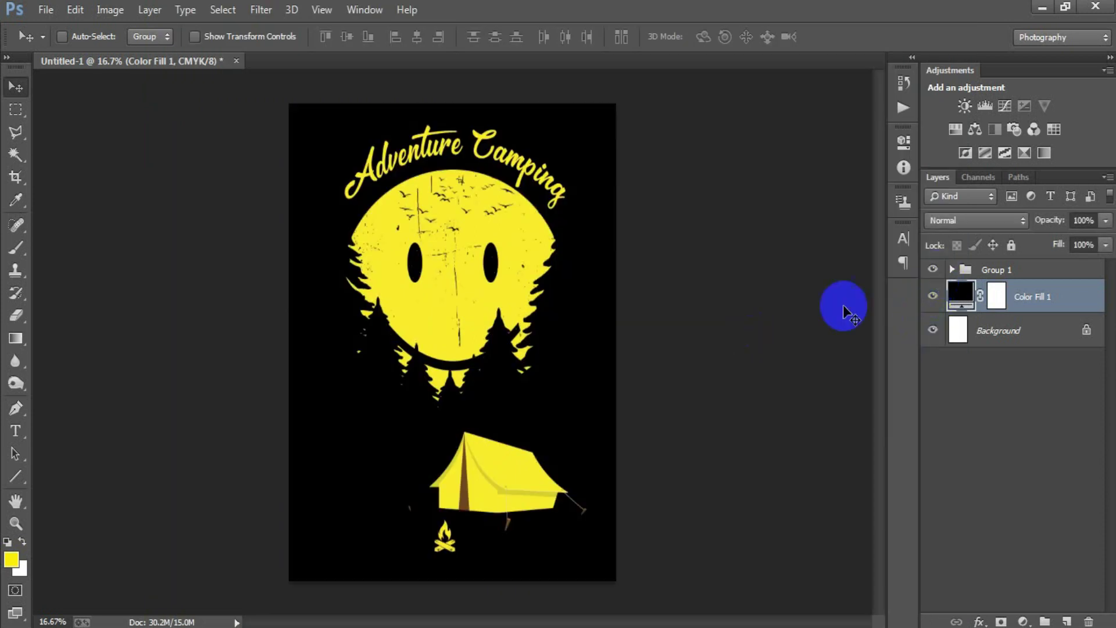